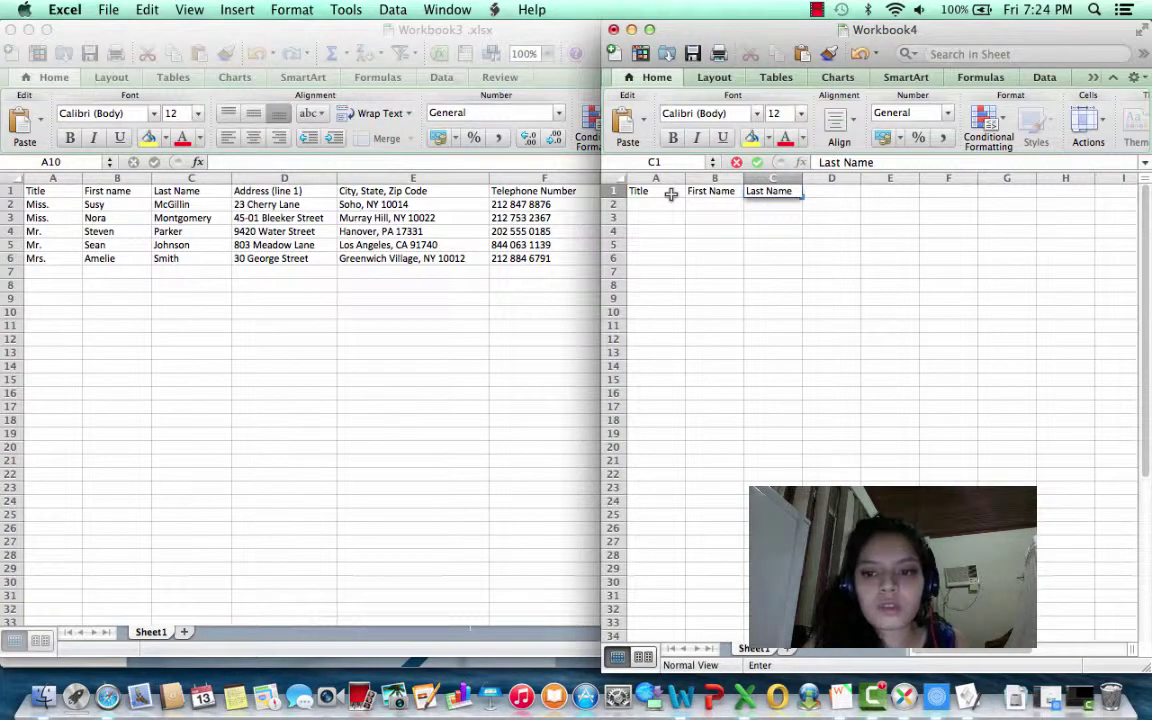
Enter the header "Address (line 1)" in cell D1 of Workbook4 and widen column D to fit it
key("Tab")
type("Ad")
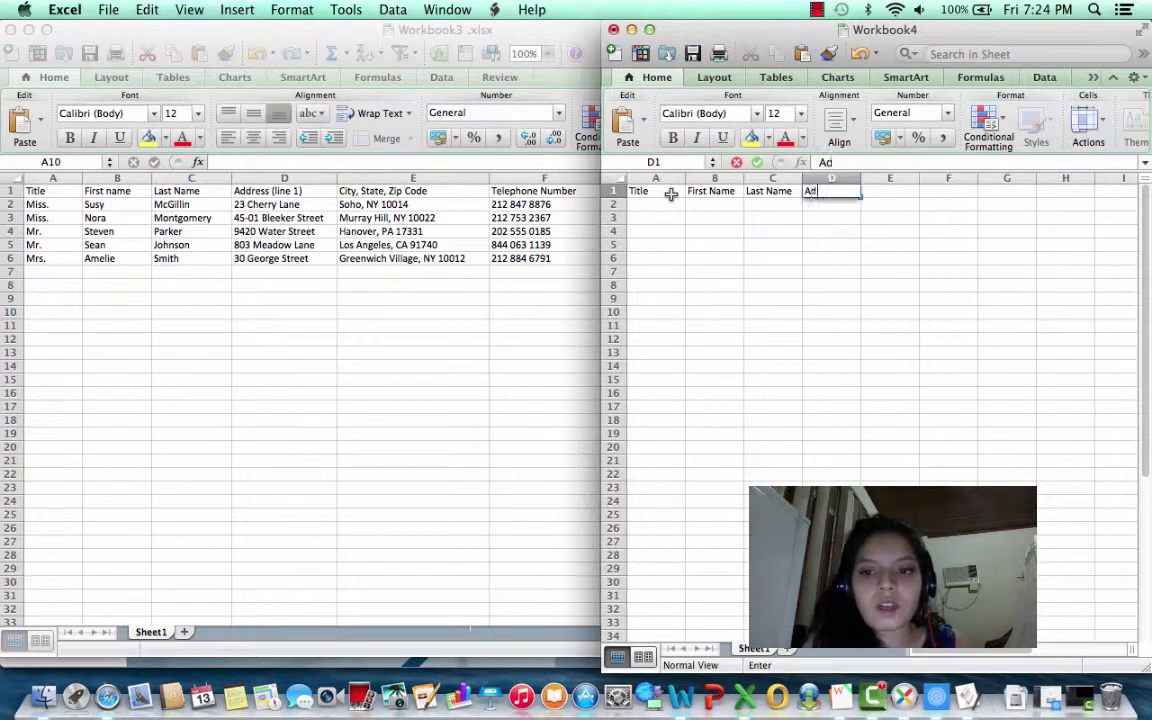
type("dress (")
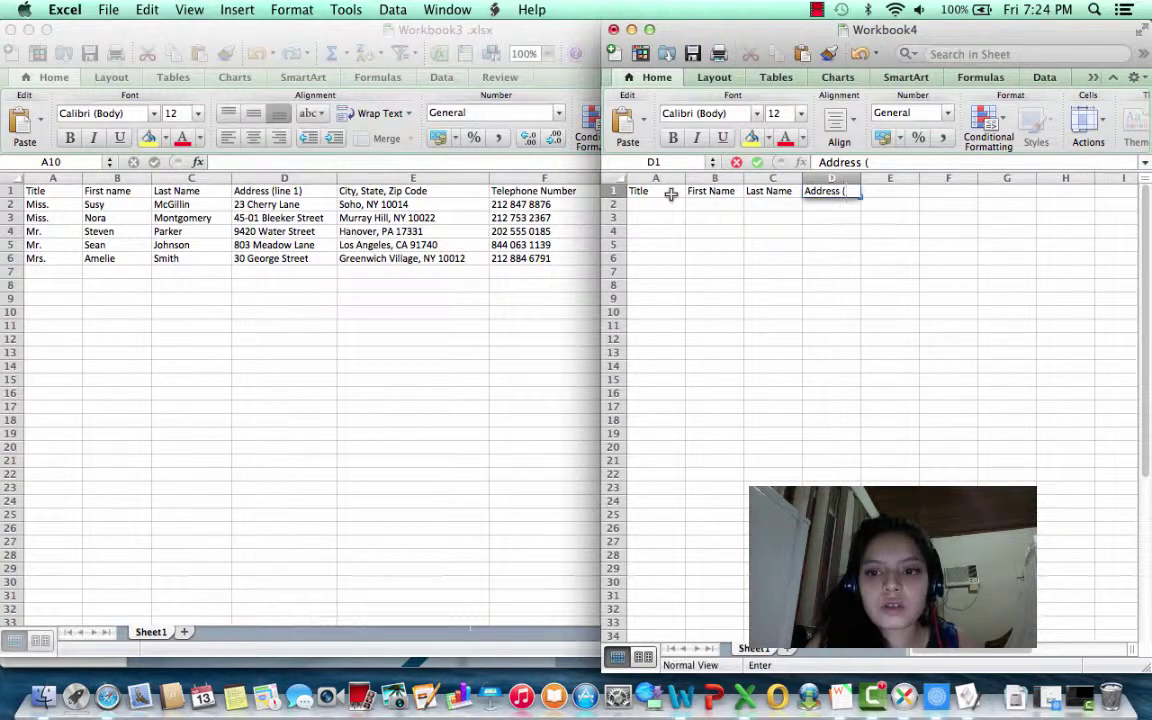
type("l")
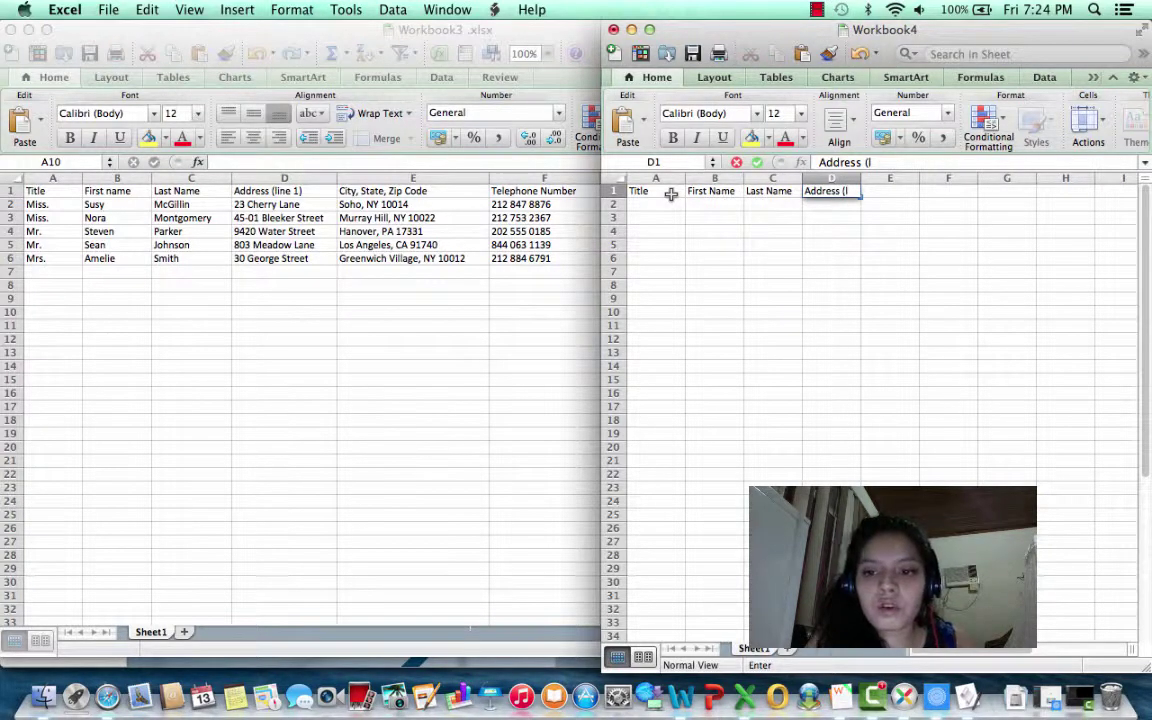
type("ine")
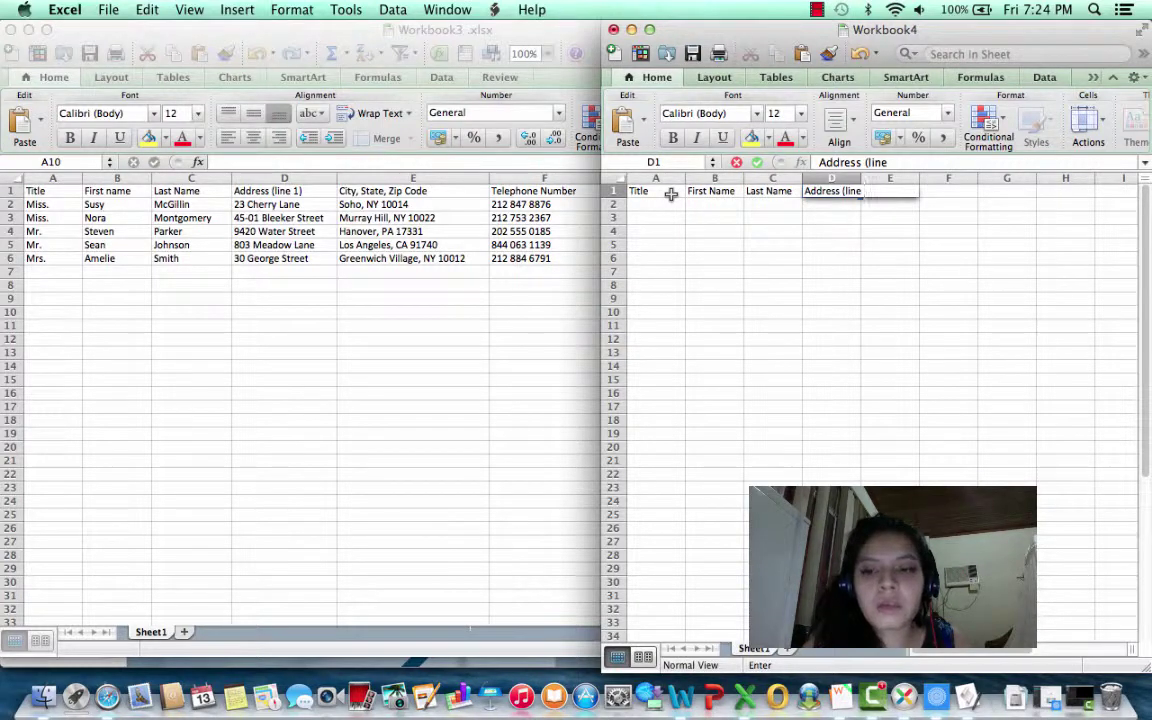
type(" 1")
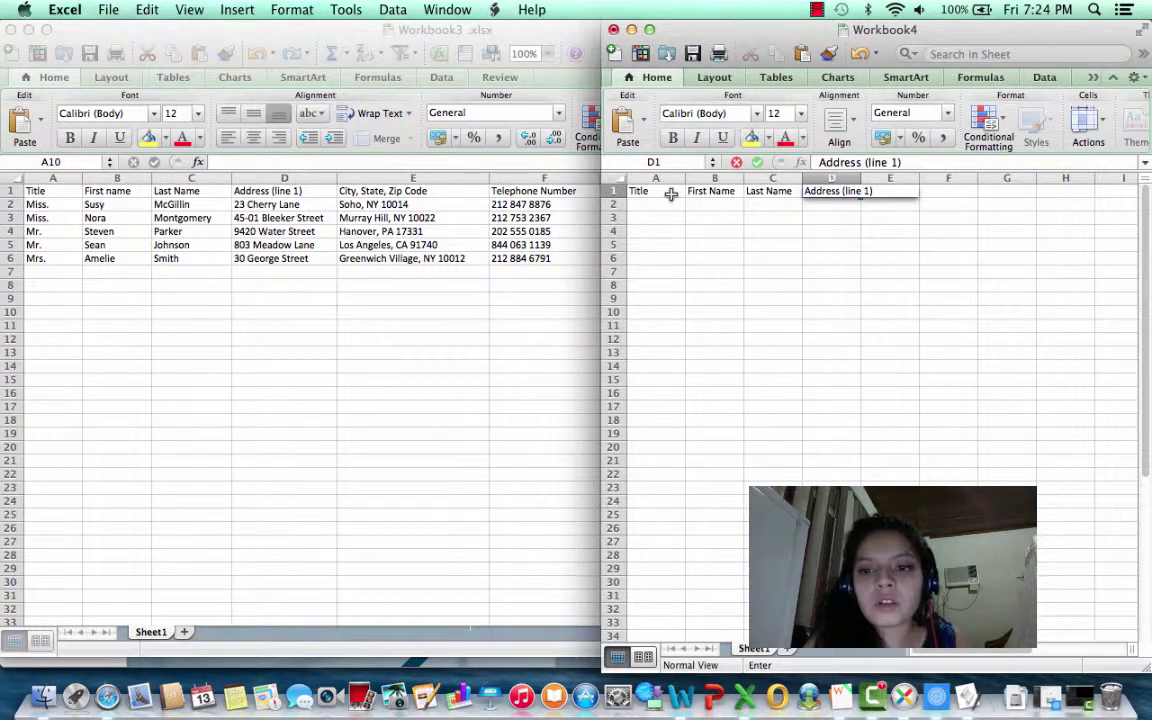
type(")")
left_click(887, 203)
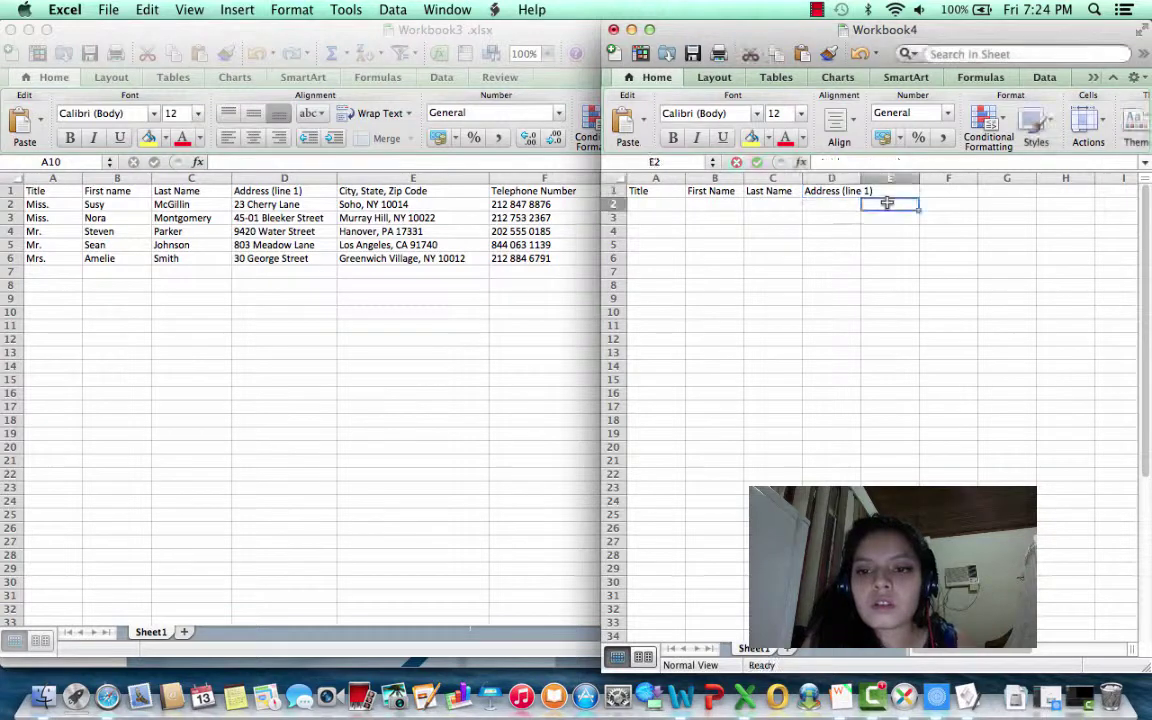
left_click(868, 184)
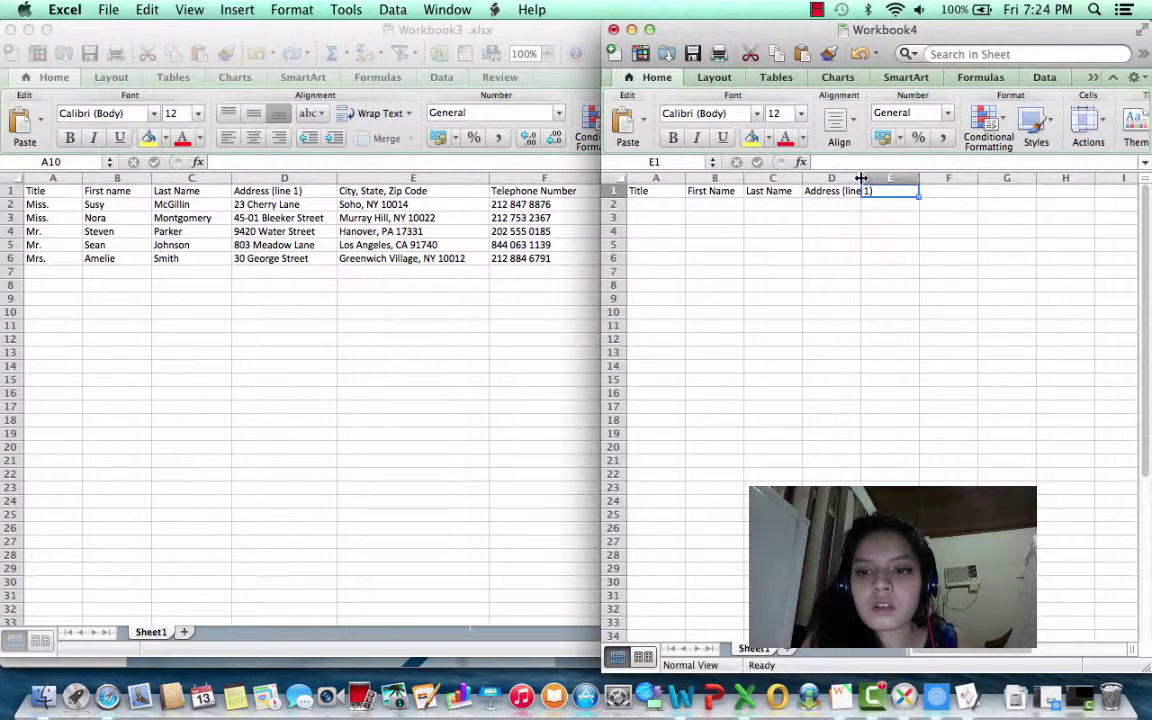
left_click_drag(860, 178, 893, 178)
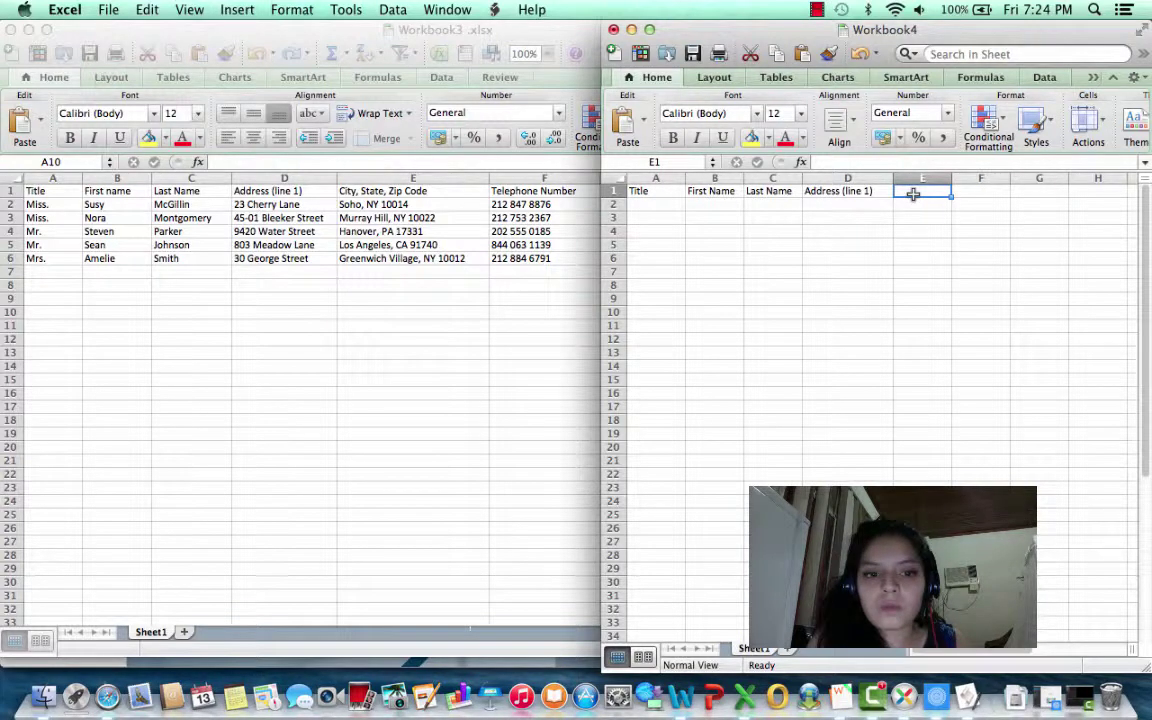
Enter the header "City, State, Zip Code" in cell E1 and widen columns E and F
type("City")
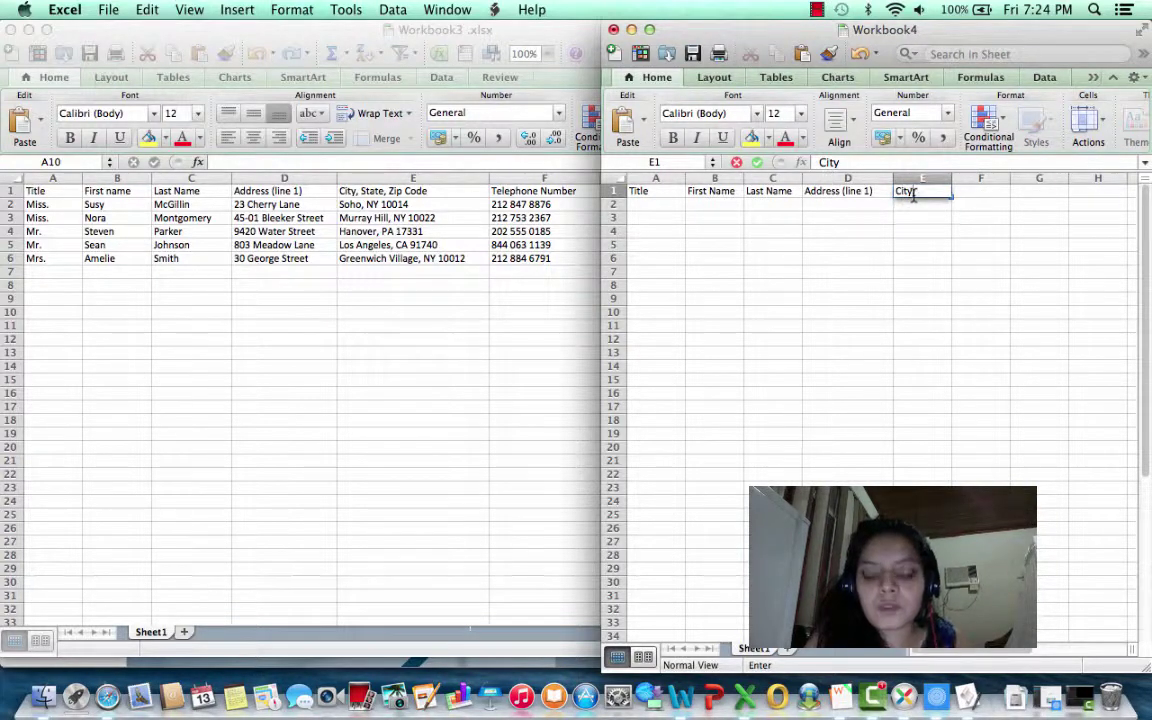
type(", State, ")
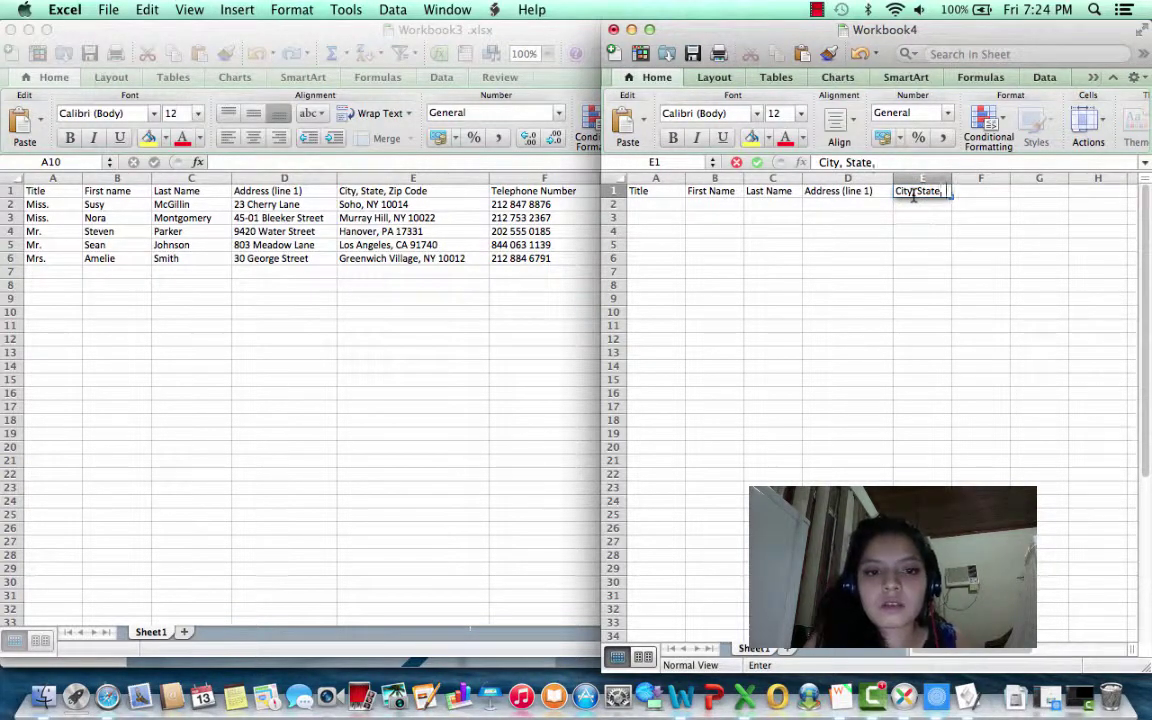
type("Z")
key("BackSpace")
type("Zip Code")
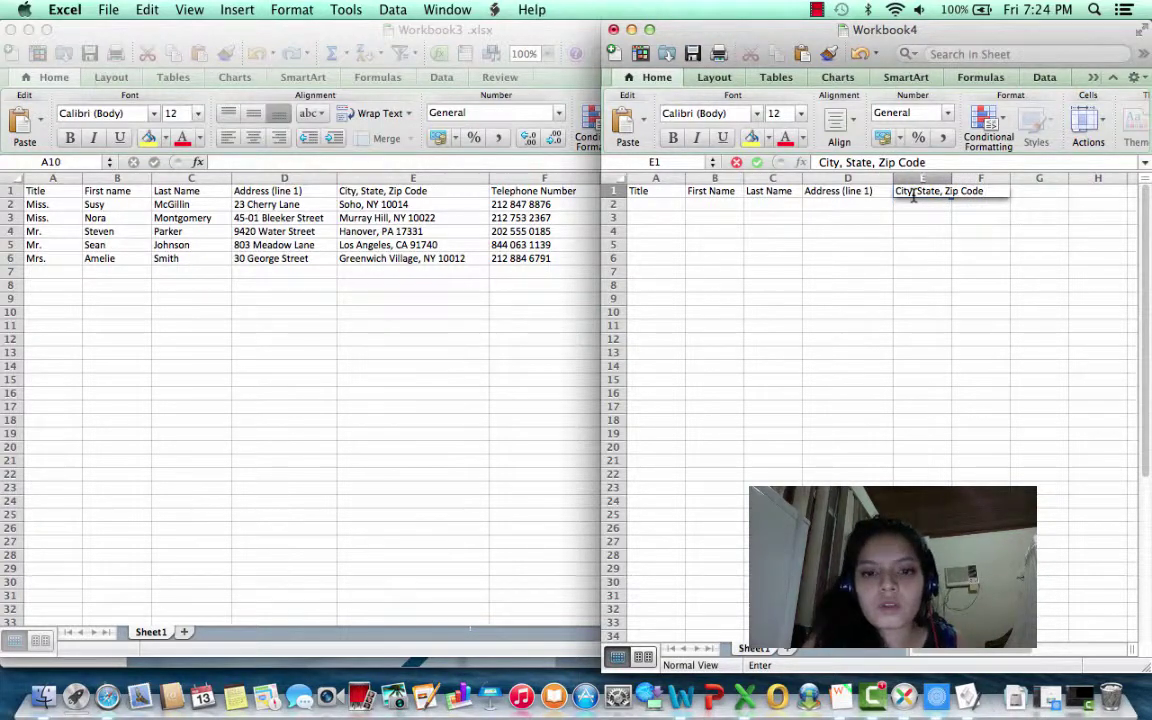
left_click(985, 205)
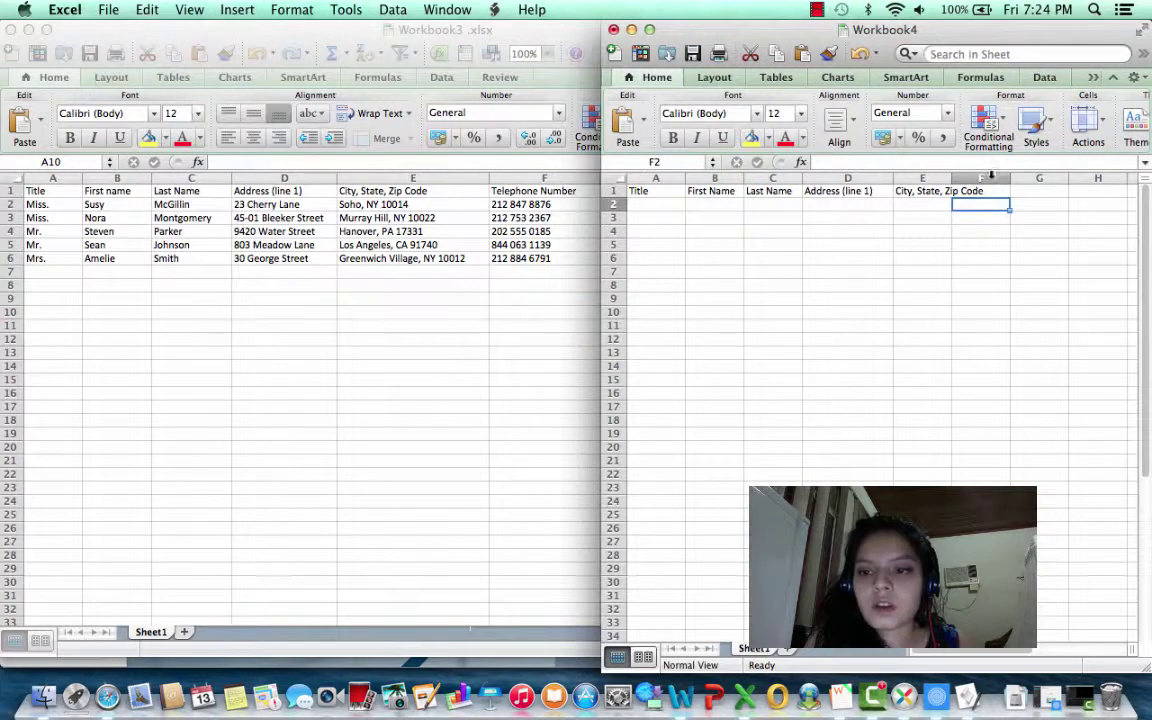
left_click(981, 231)
left_click(985, 178)
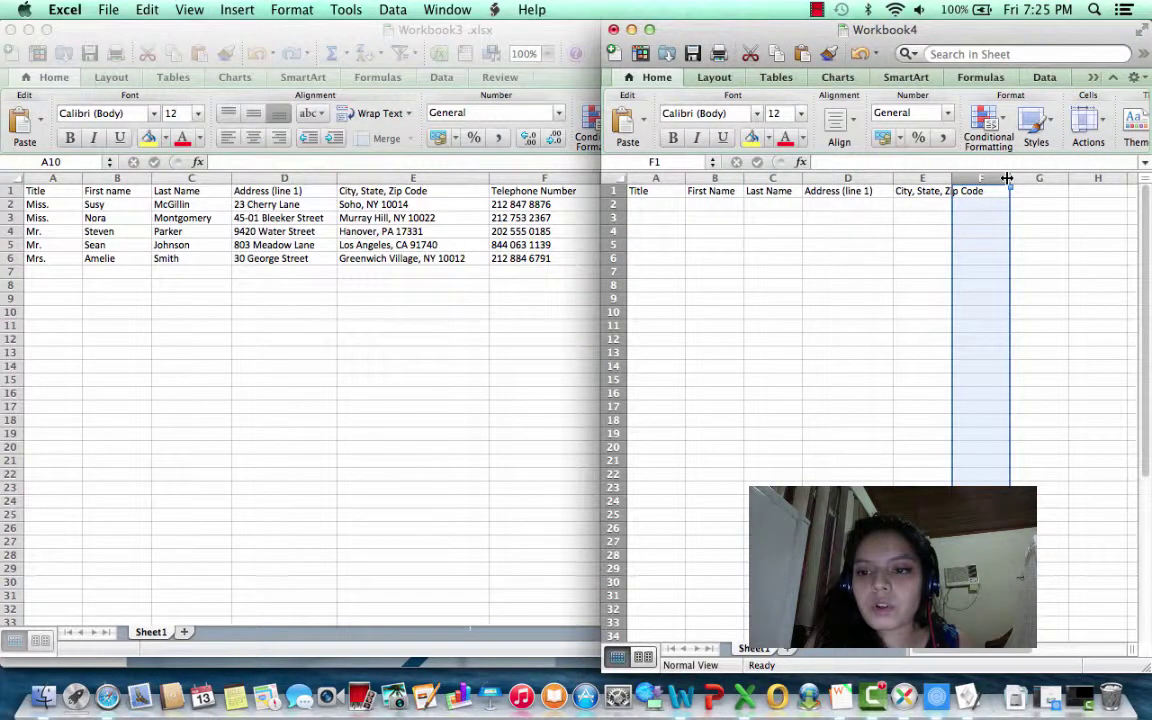
left_click_drag(1010, 178, 1043, 178)
left_click_drag(952, 178, 996, 177)
Enter the header "Telephone" in cell F1
left_click(1017, 191)
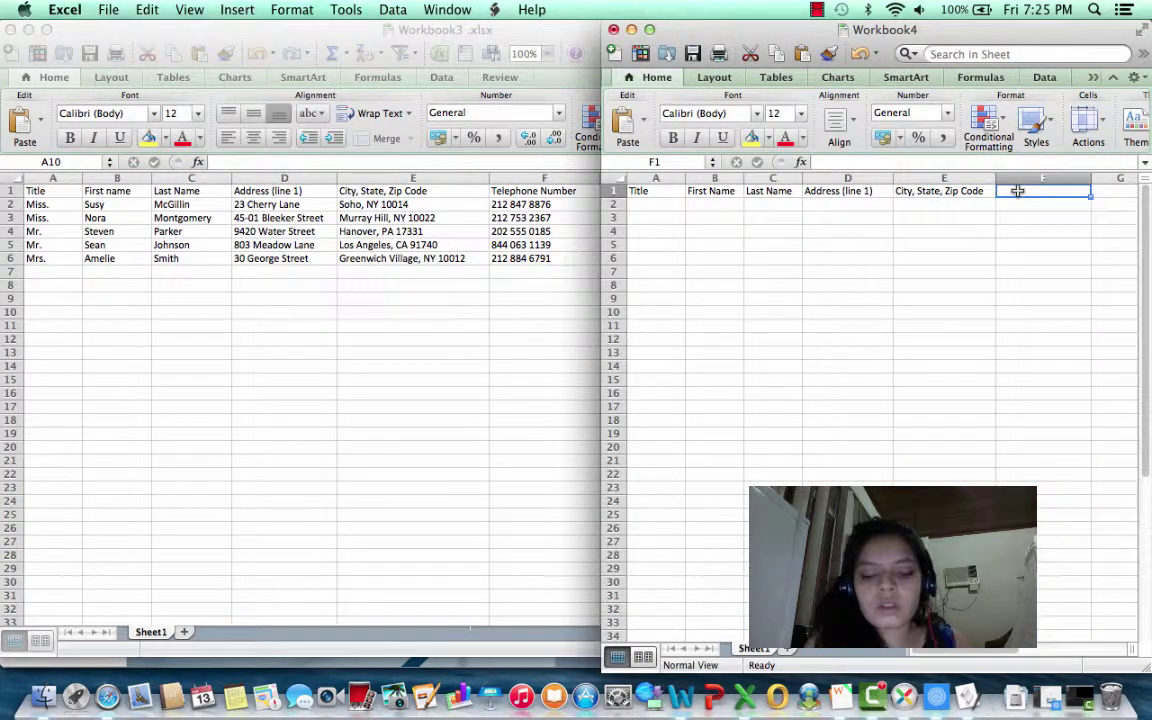
double_click(1017, 191)
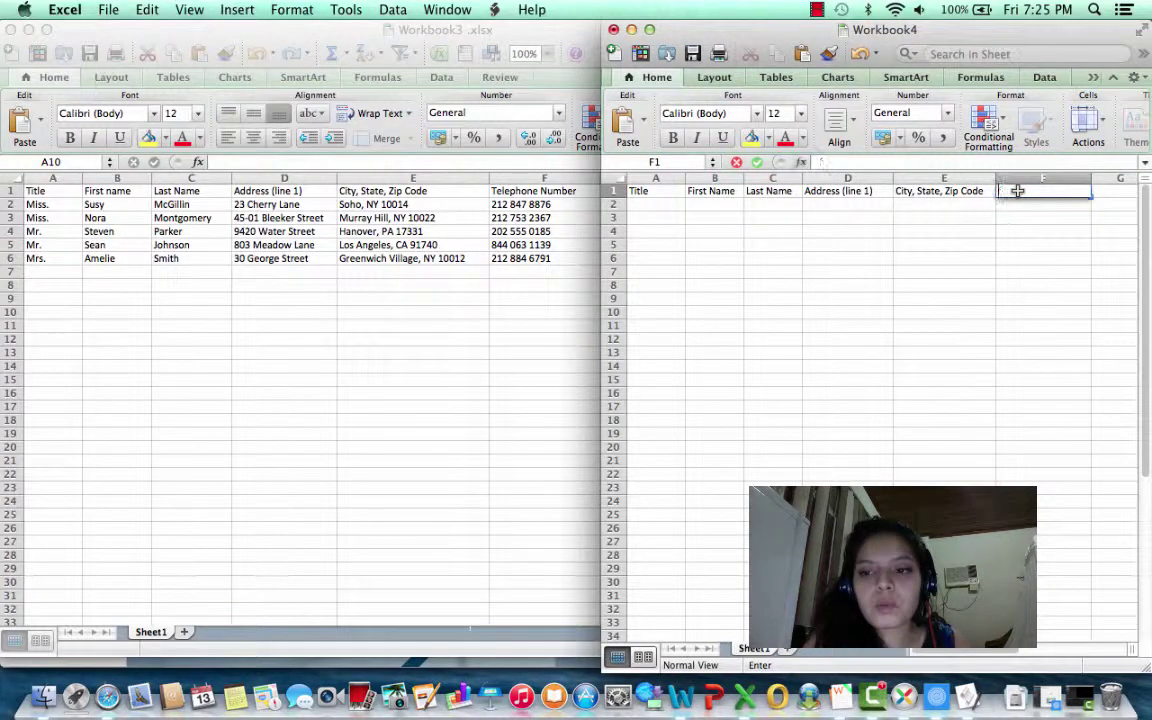
type("d")
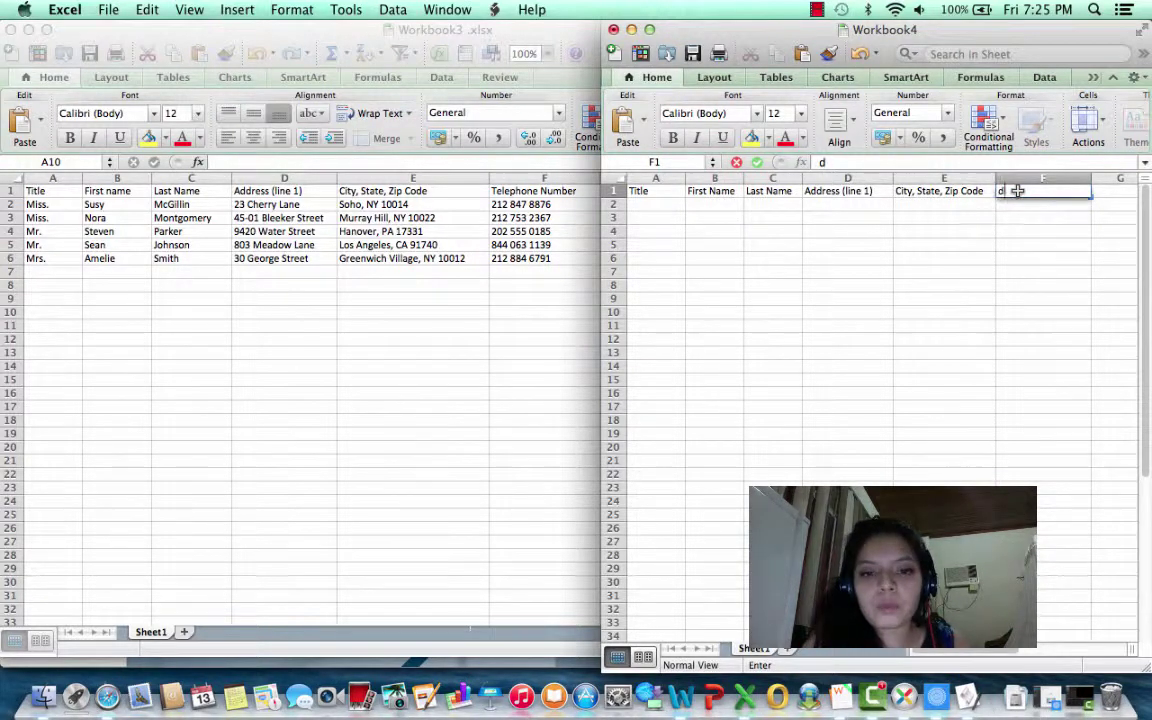
key("BackSpace")
type("Telep")
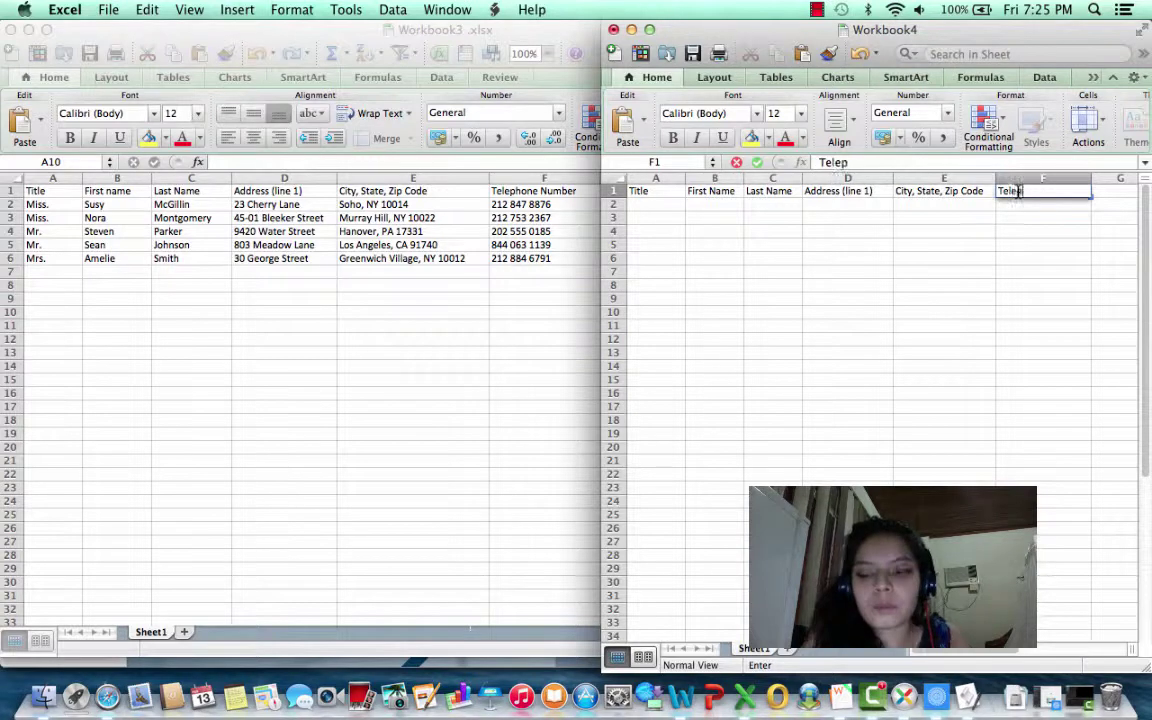
type("hon")
key("BackSpace")
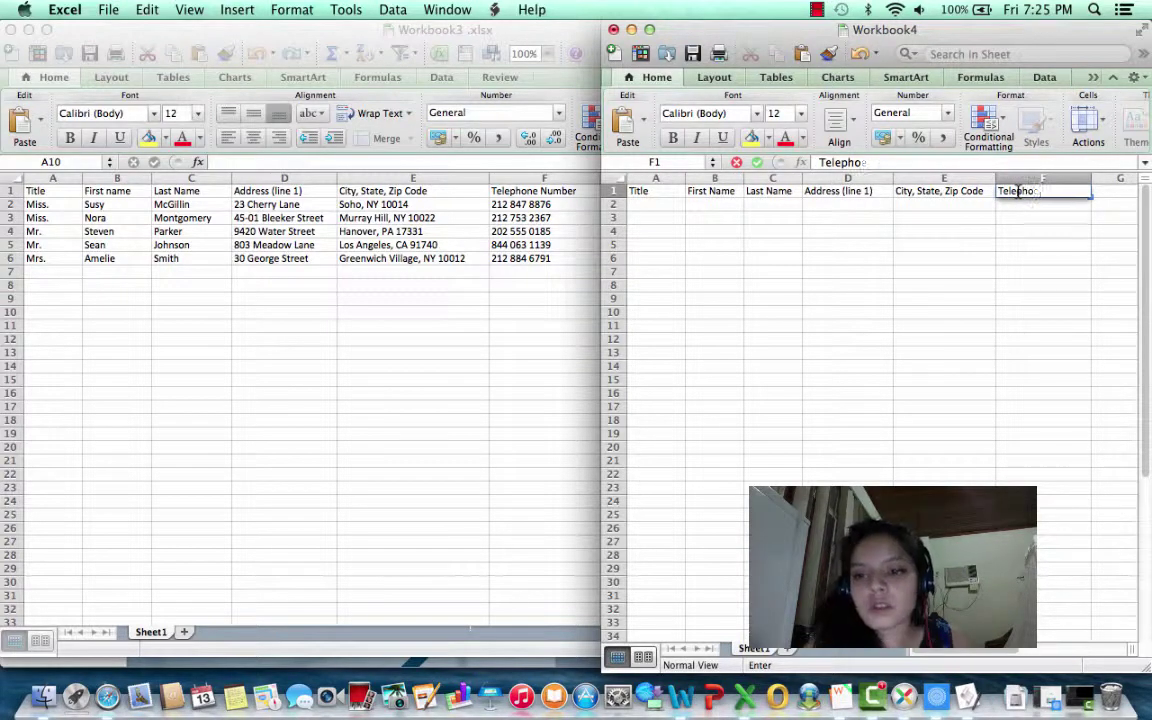
type("ne")
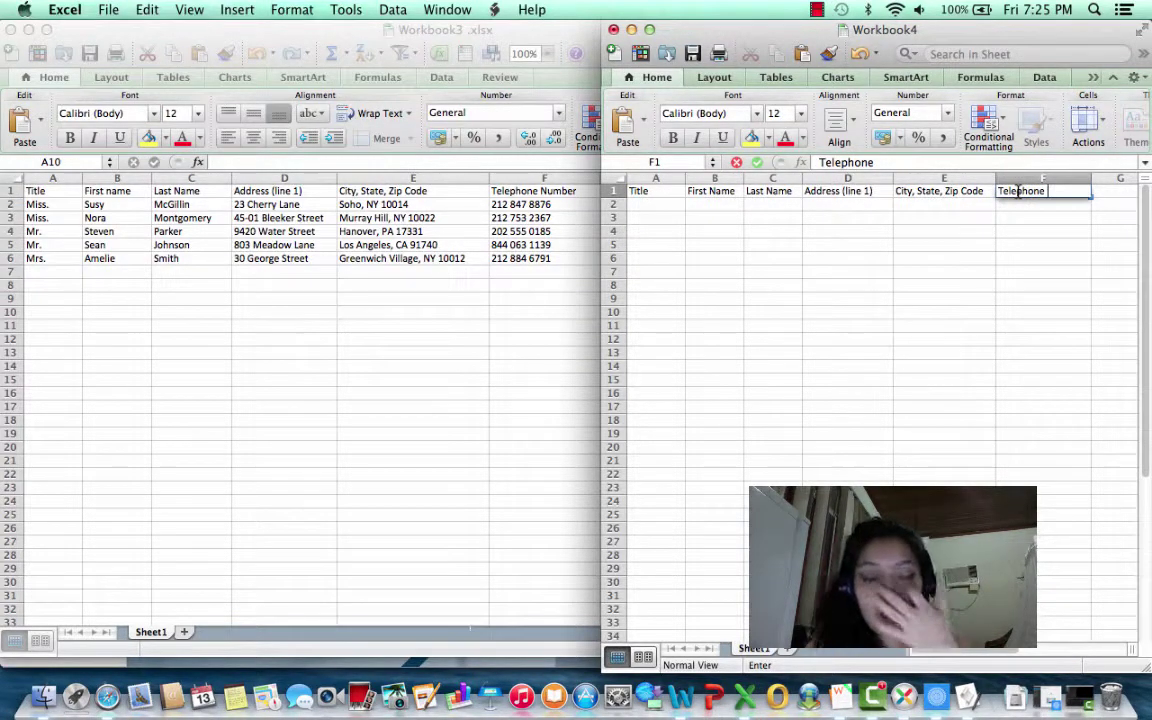
left_click(668, 206)
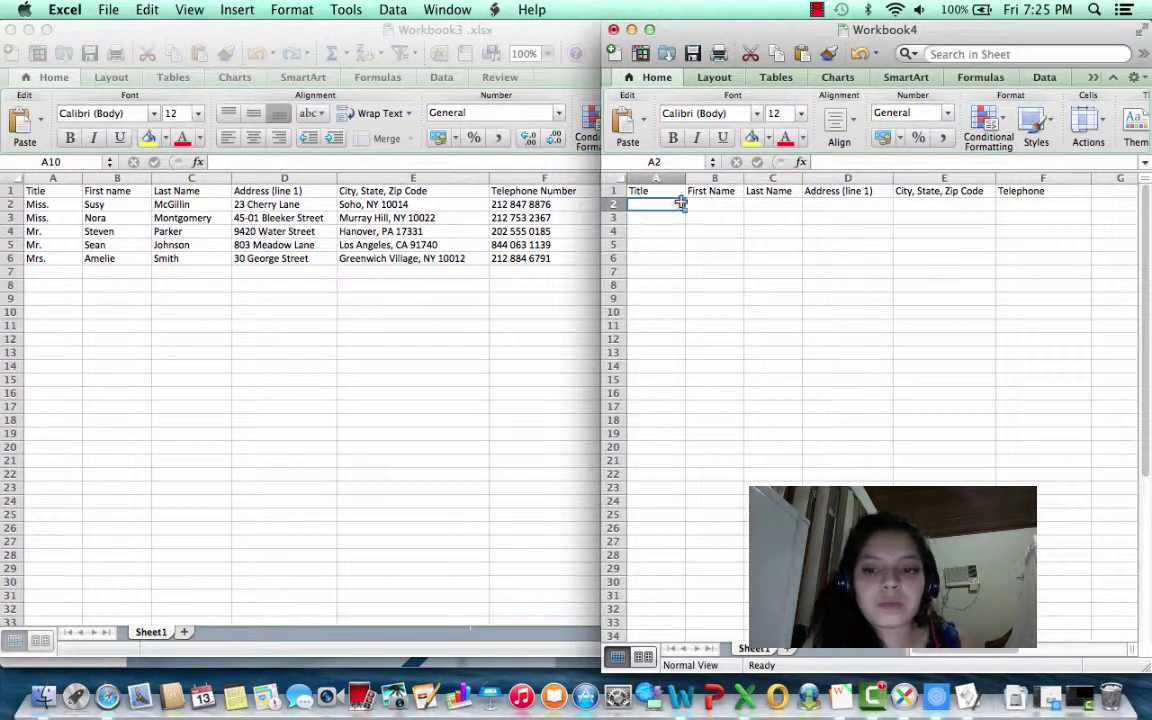
left_click(1110, 190)
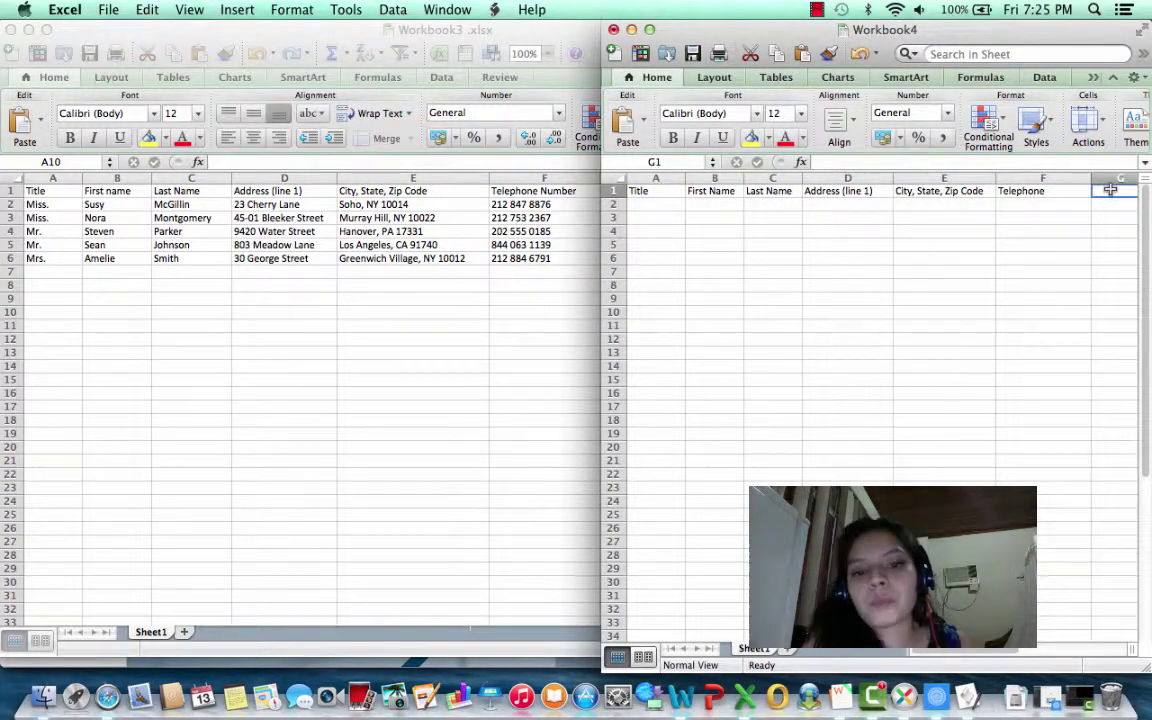
left_click(653, 203)
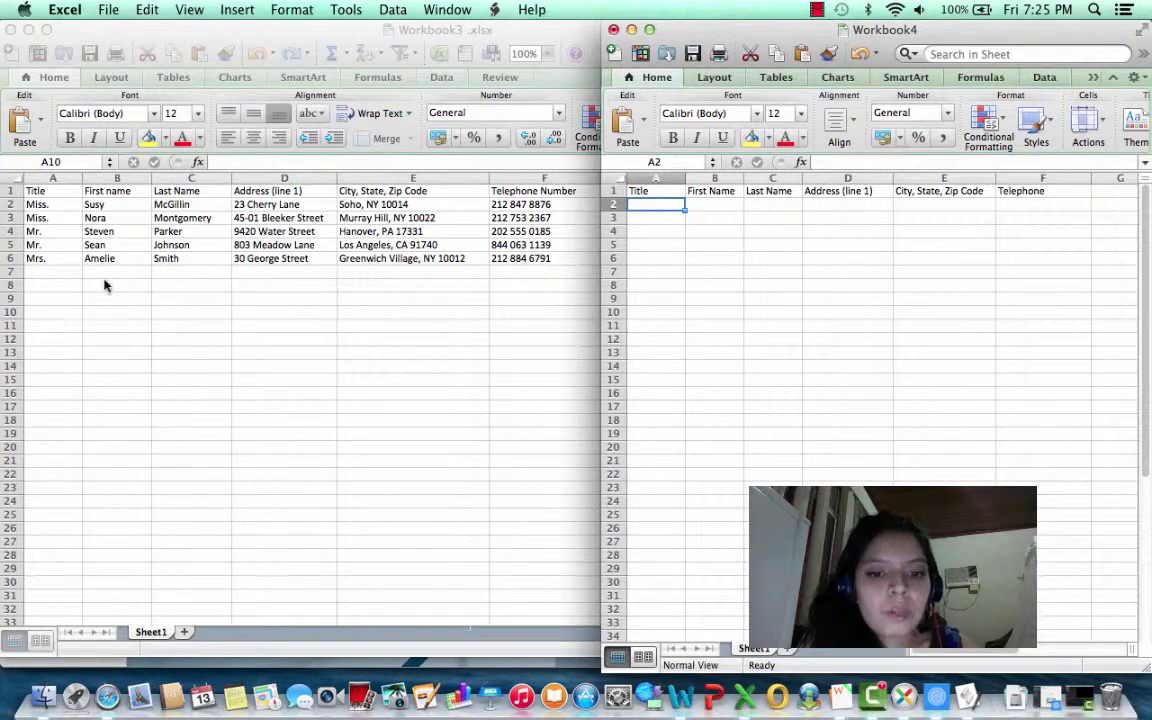
Review the filled recipient list in Workbook3, and consult the Excel mail merge slide in Prezi
left_click(47, 212)
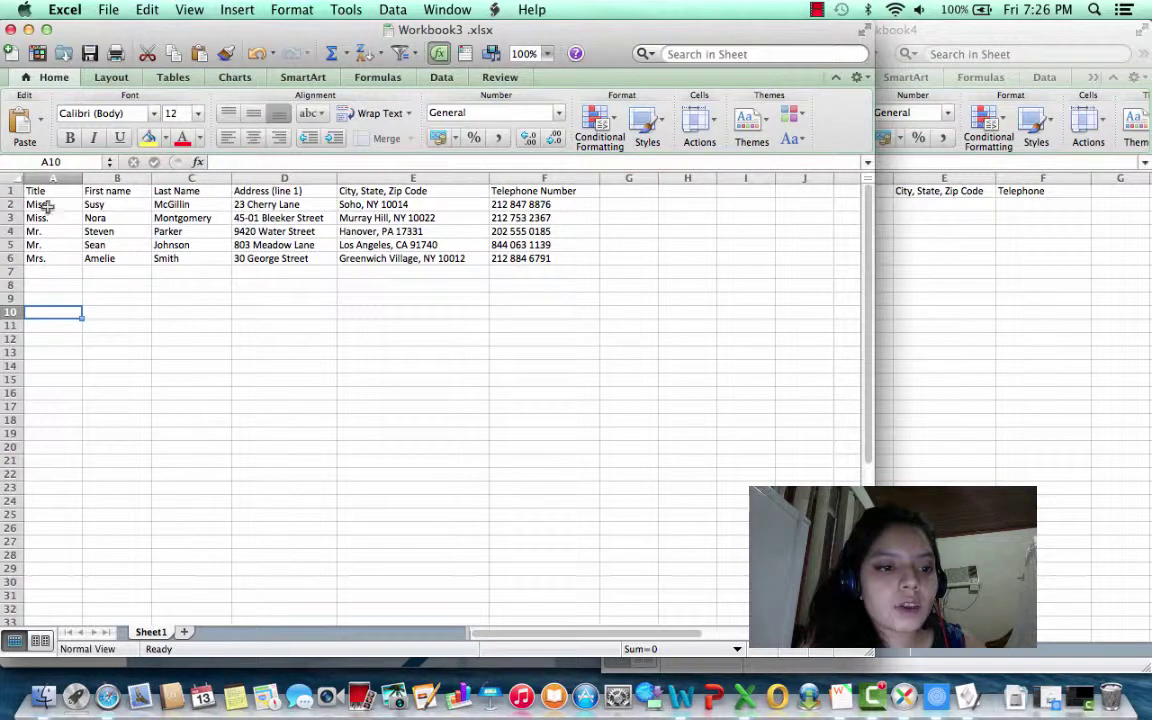
left_click(59, 206)
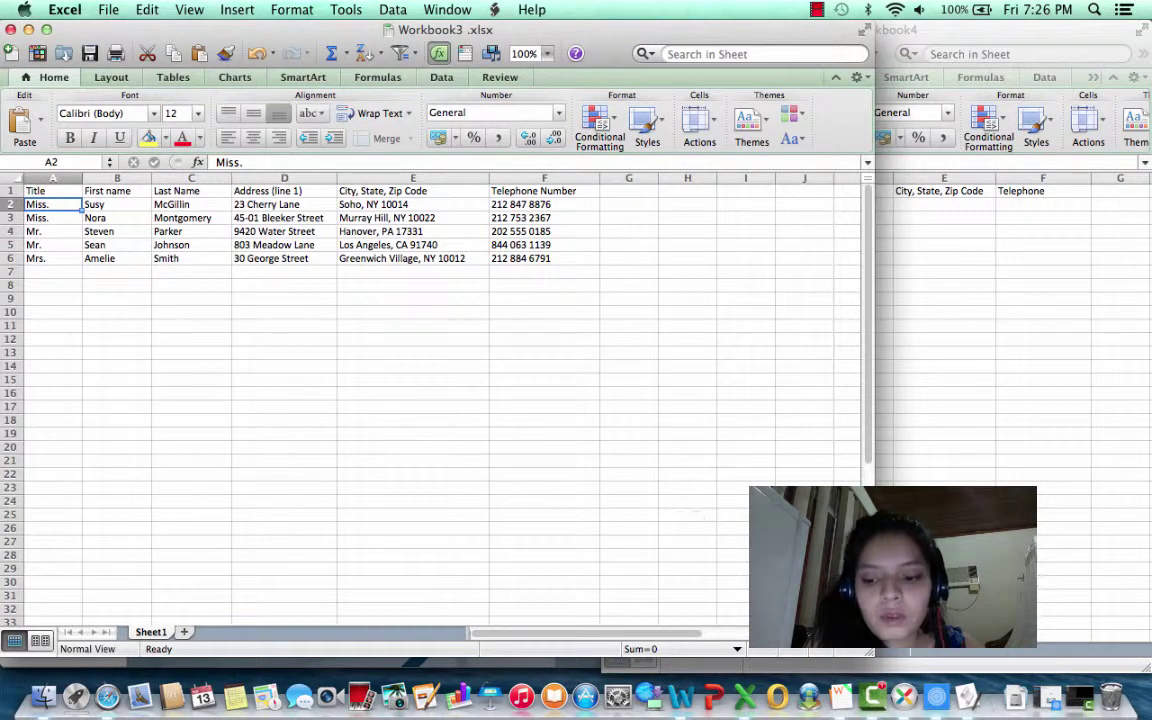
left_click(936, 697)
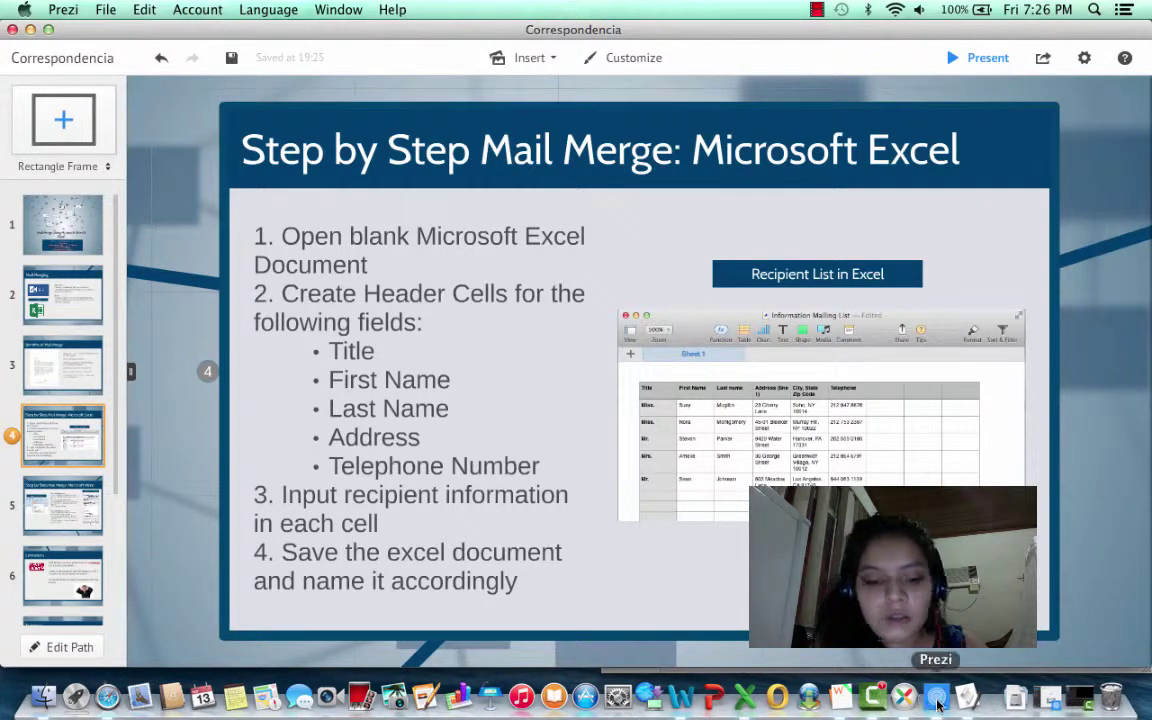
Switch back to Excel and save the filled recipient workbook under the name "Workbook3 Final" in Documents
left_click(745, 697)
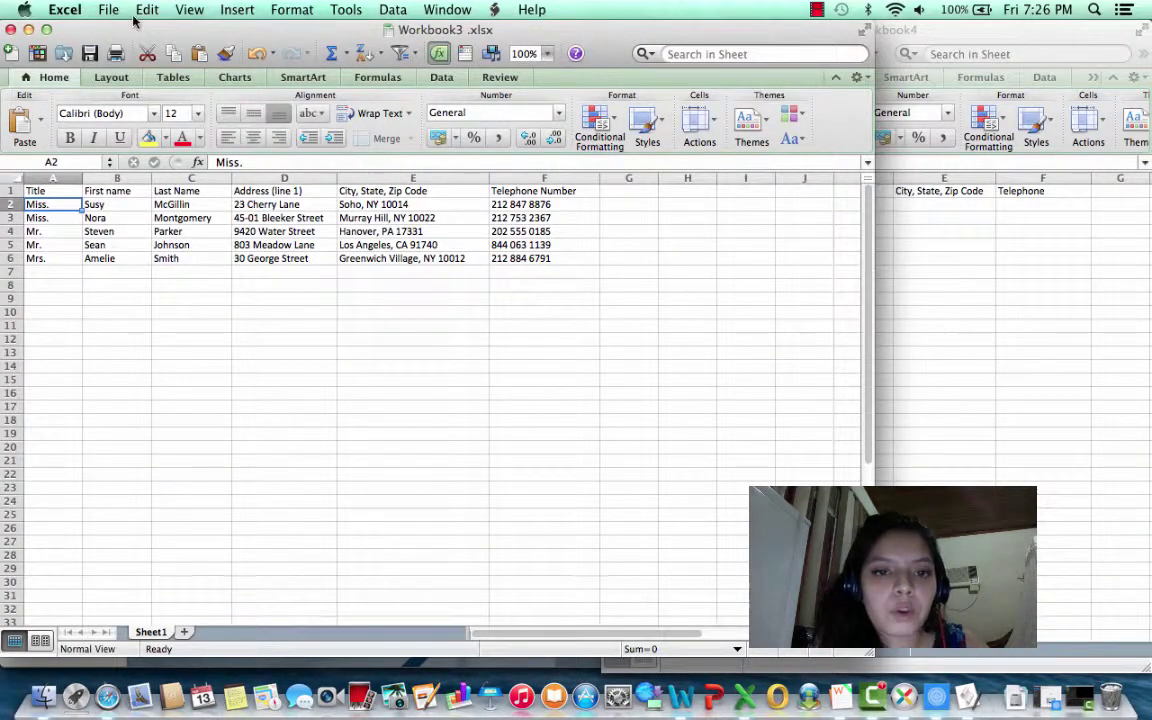
left_click(98, 9)
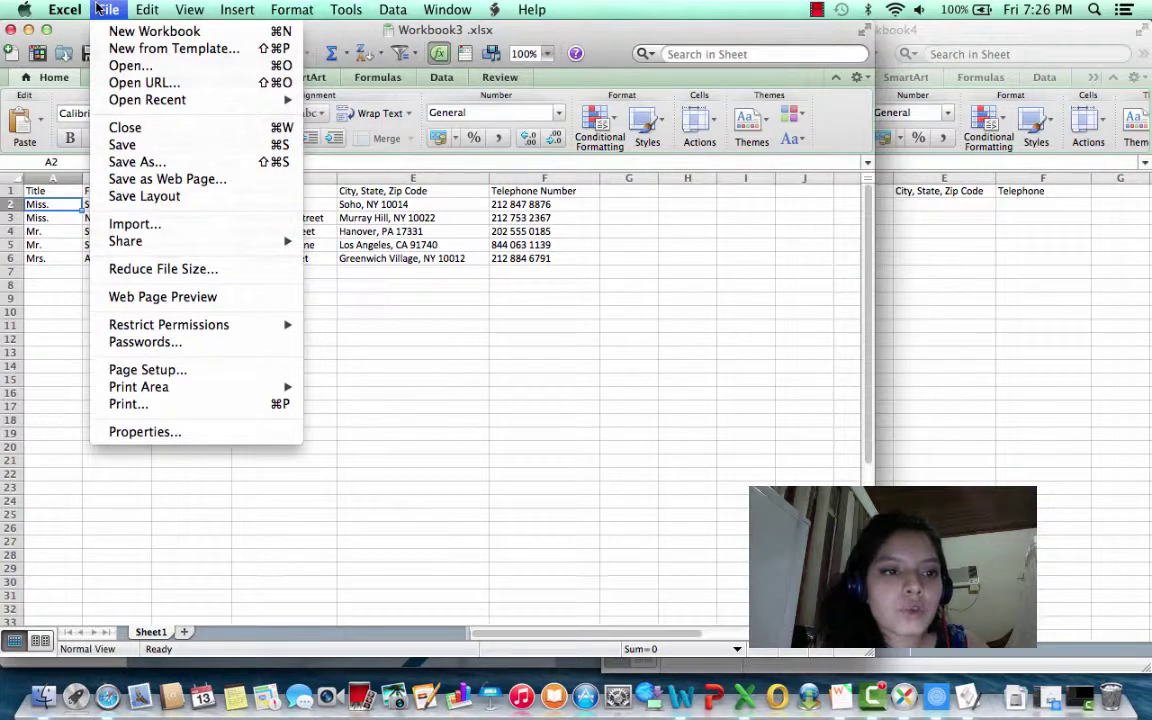
left_click(120, 162)
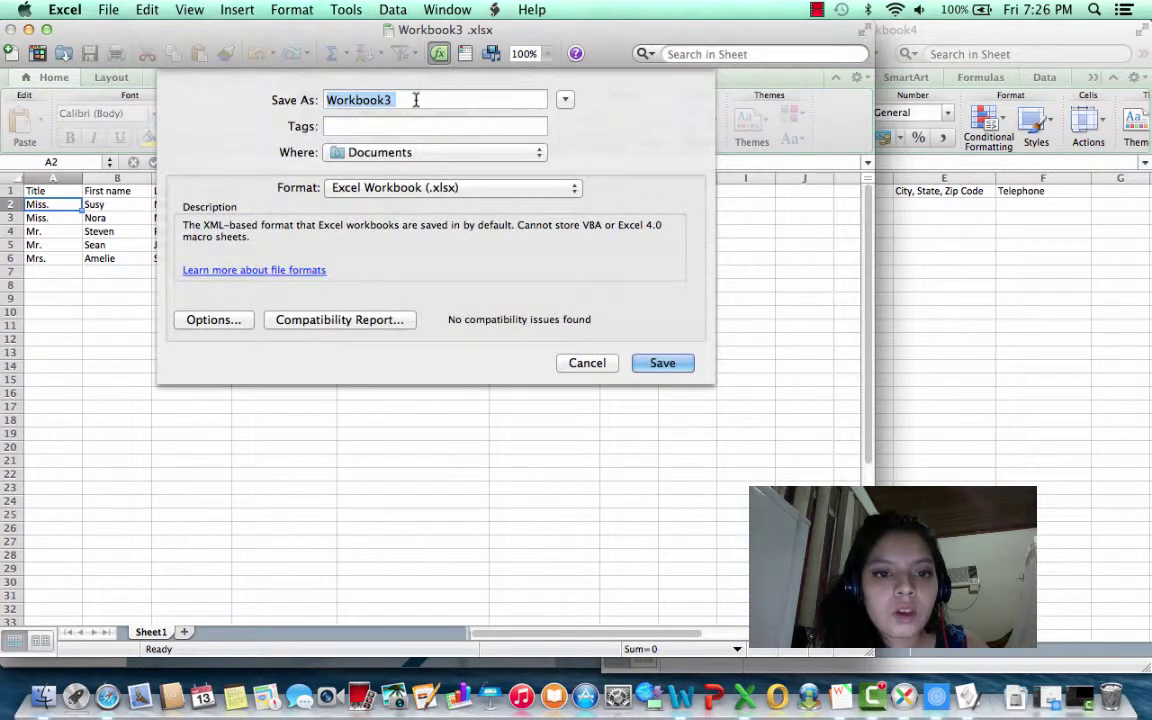
left_click(415, 100)
type("Final")
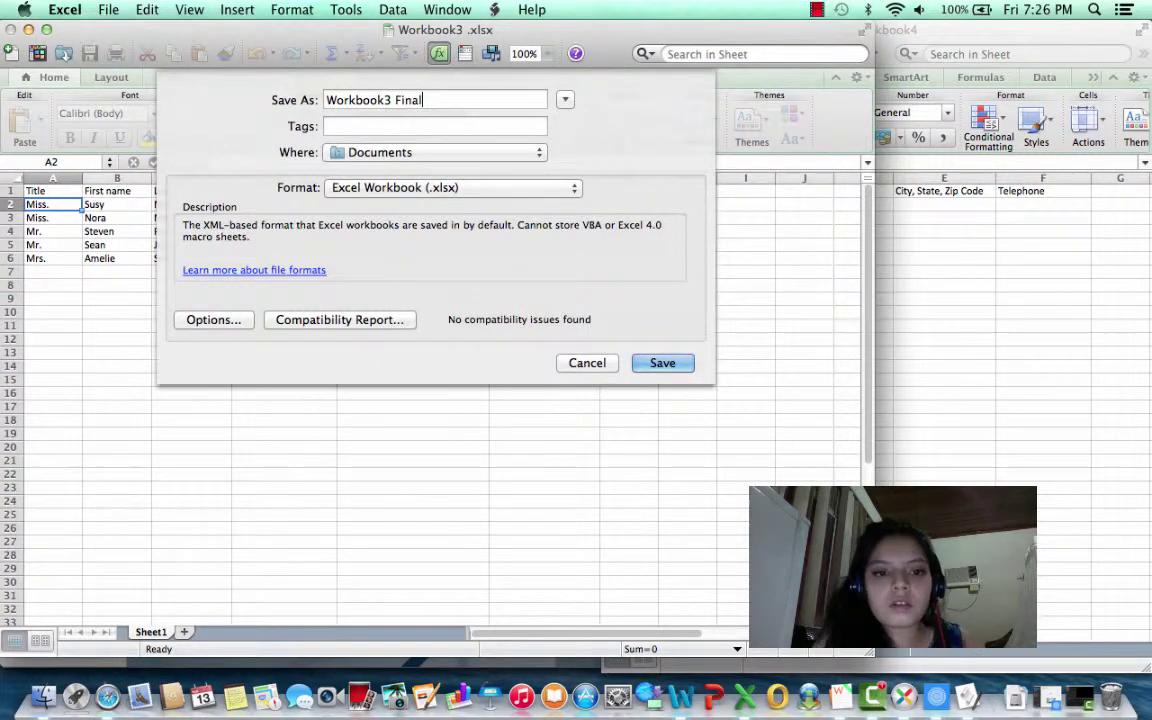
left_click(663, 362)
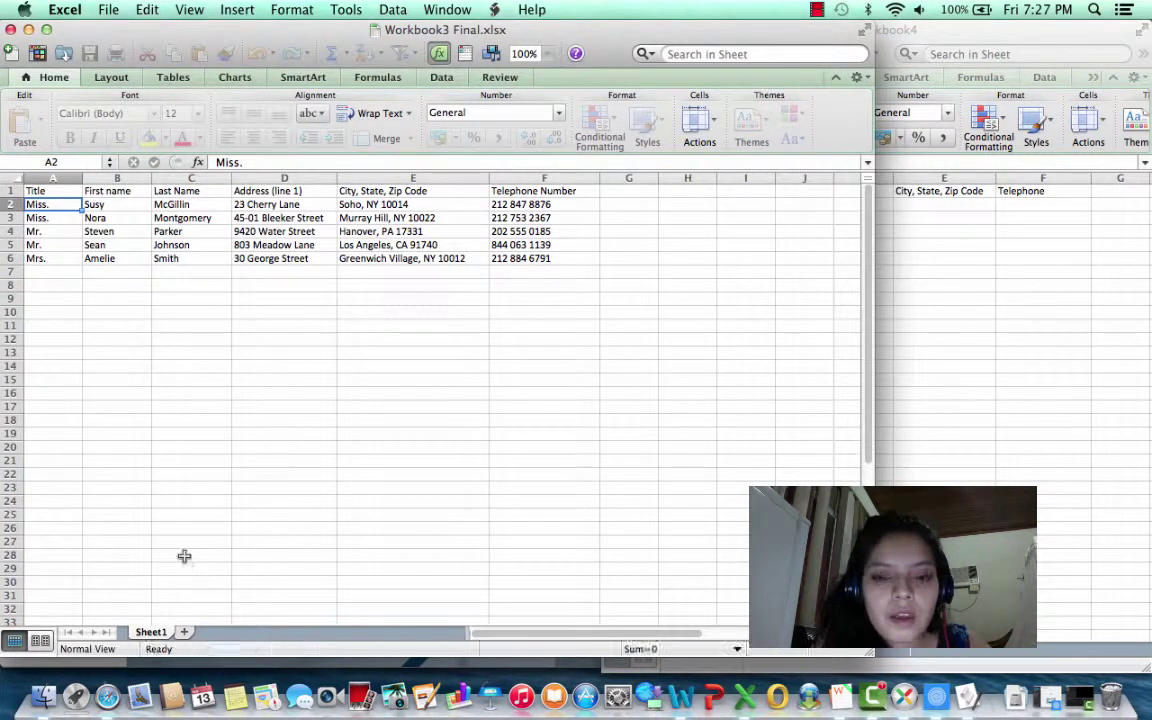
Switch to Prezi and view slide 5 with the Microsoft Word mail merge steps
left_click(937, 697)
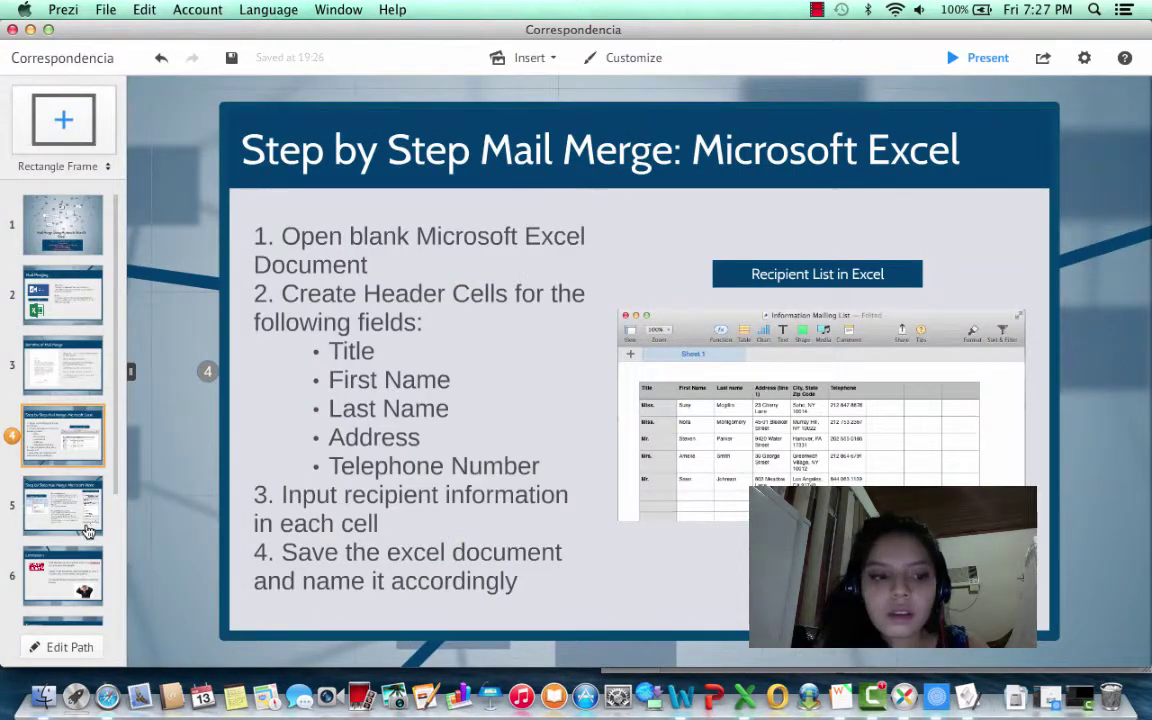
left_click(62, 503)
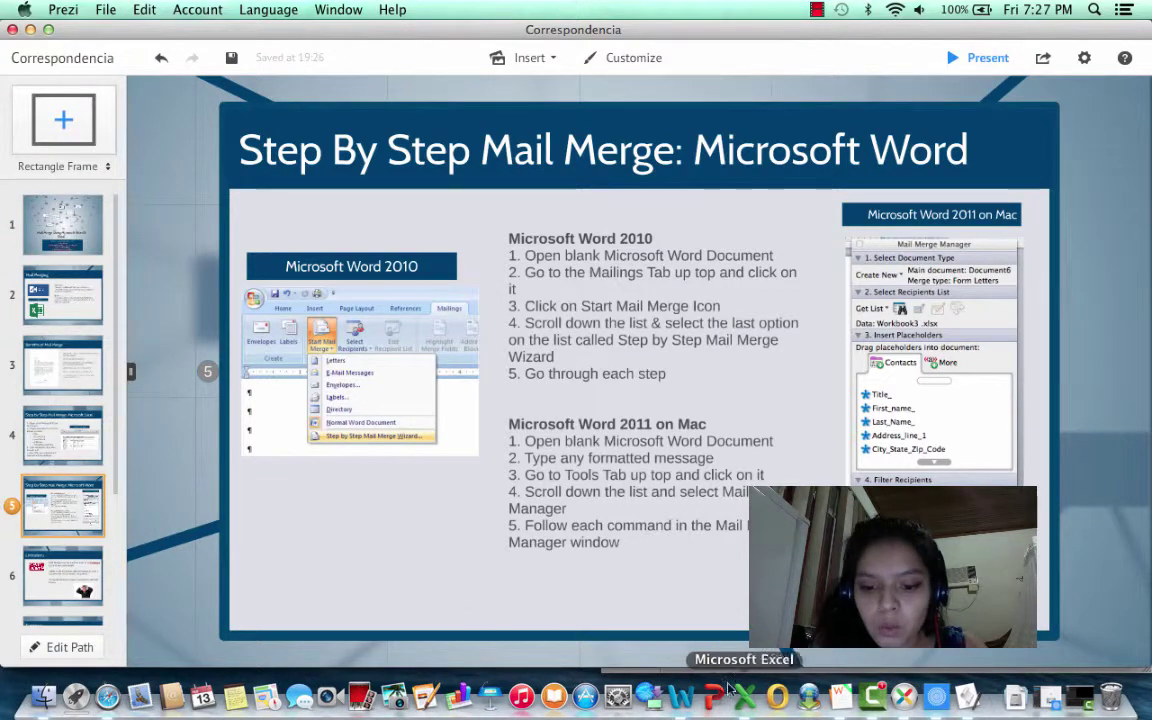
Switch to Microsoft Word and create a new blank document
left_click(680, 695)
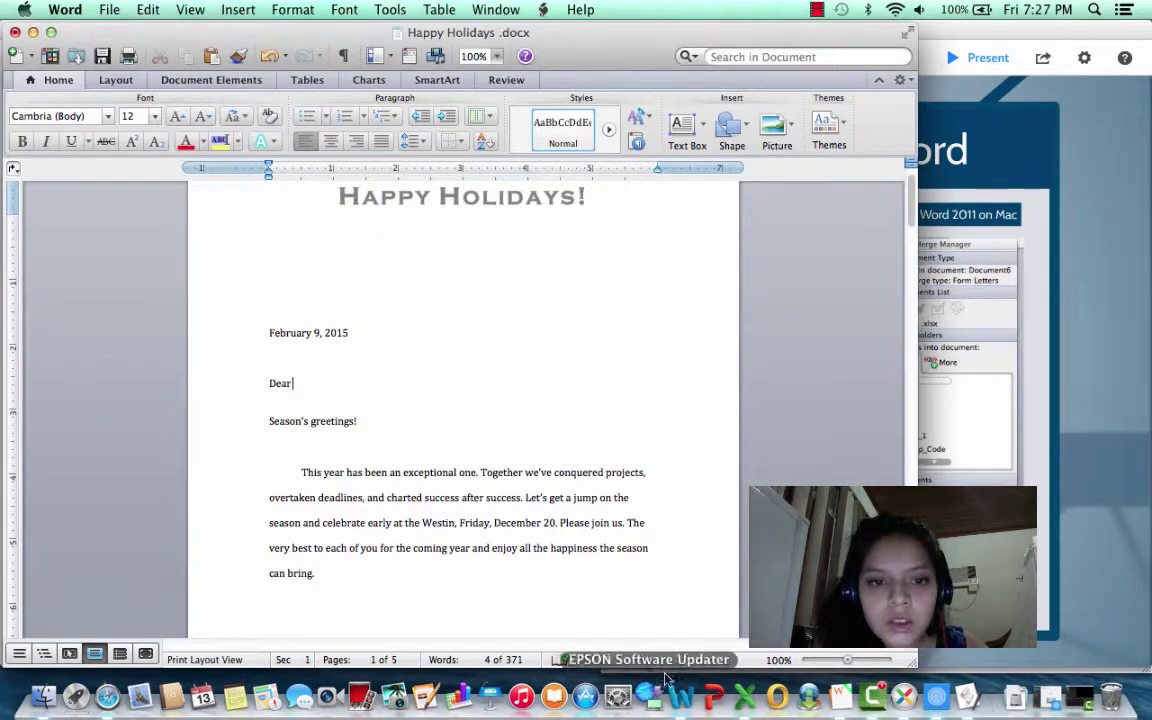
left_click(105, 10)
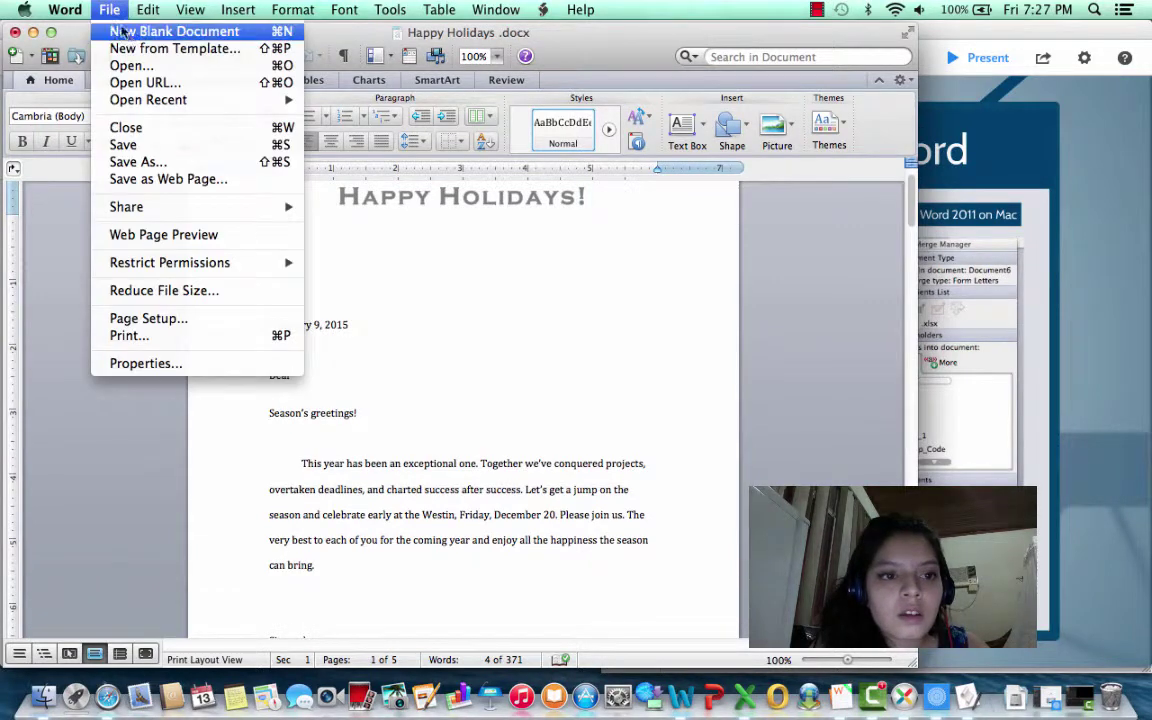
left_click(128, 35)
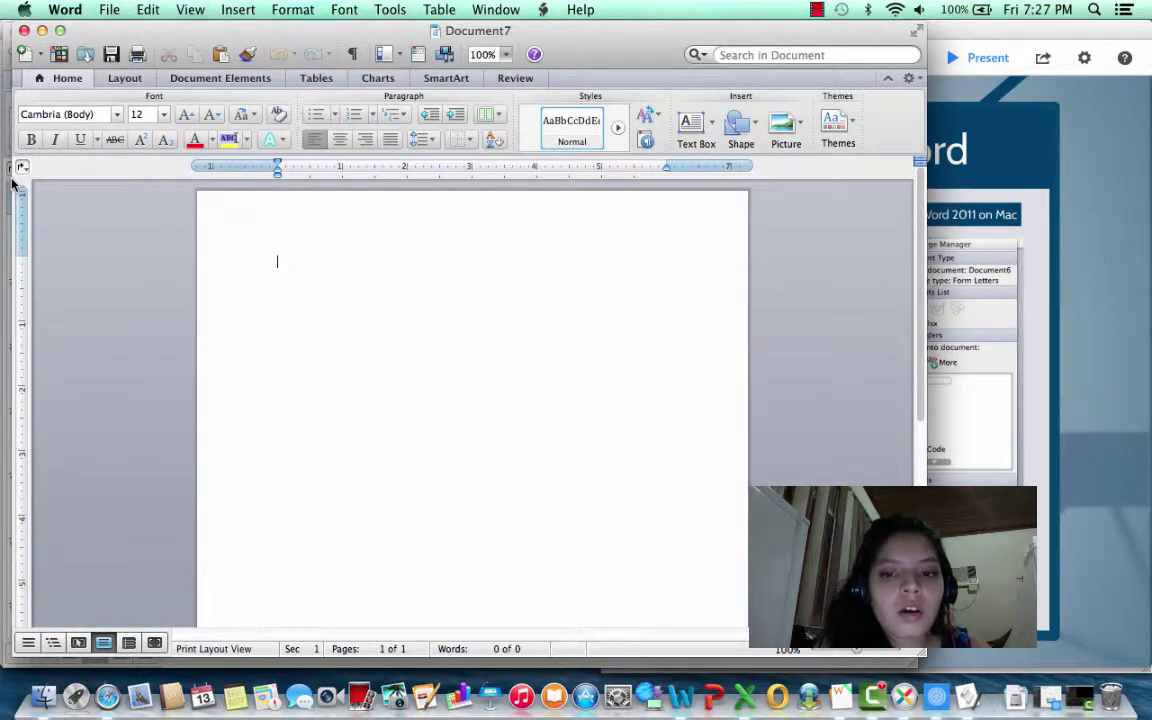
Move the blank document aside, bring the Happy Holidays letter to the front and read it from heading to signature
left_click_drag(12, 182, 138, 193)
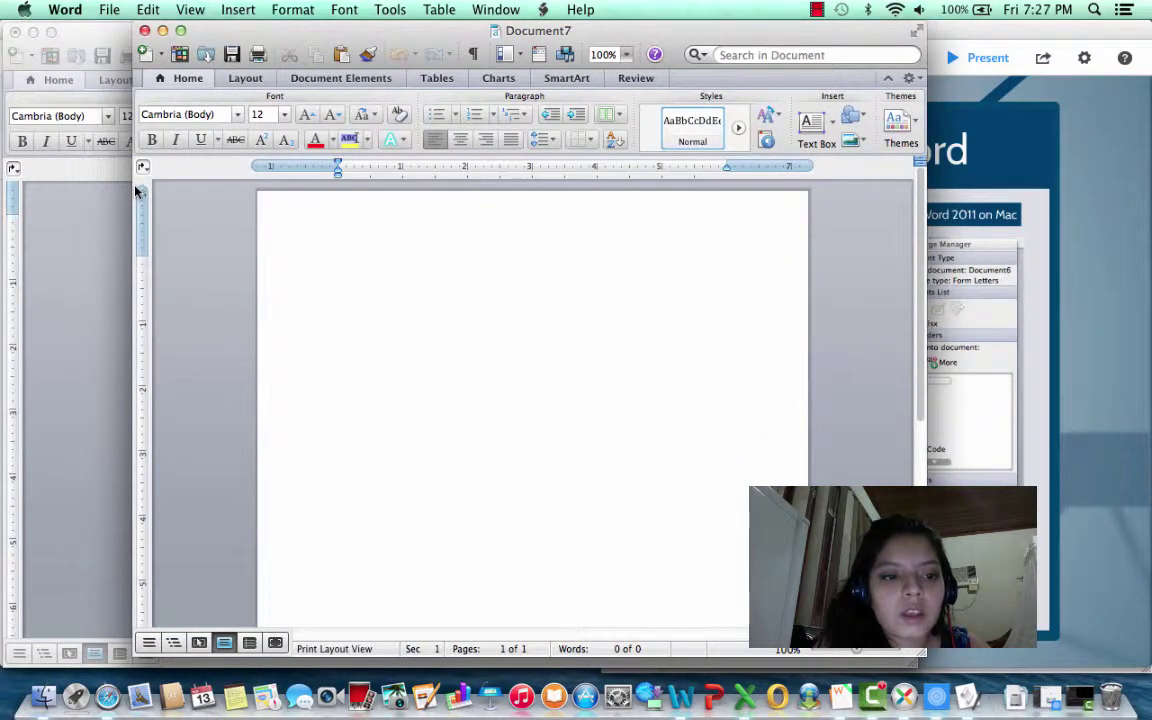
left_click(96, 281)
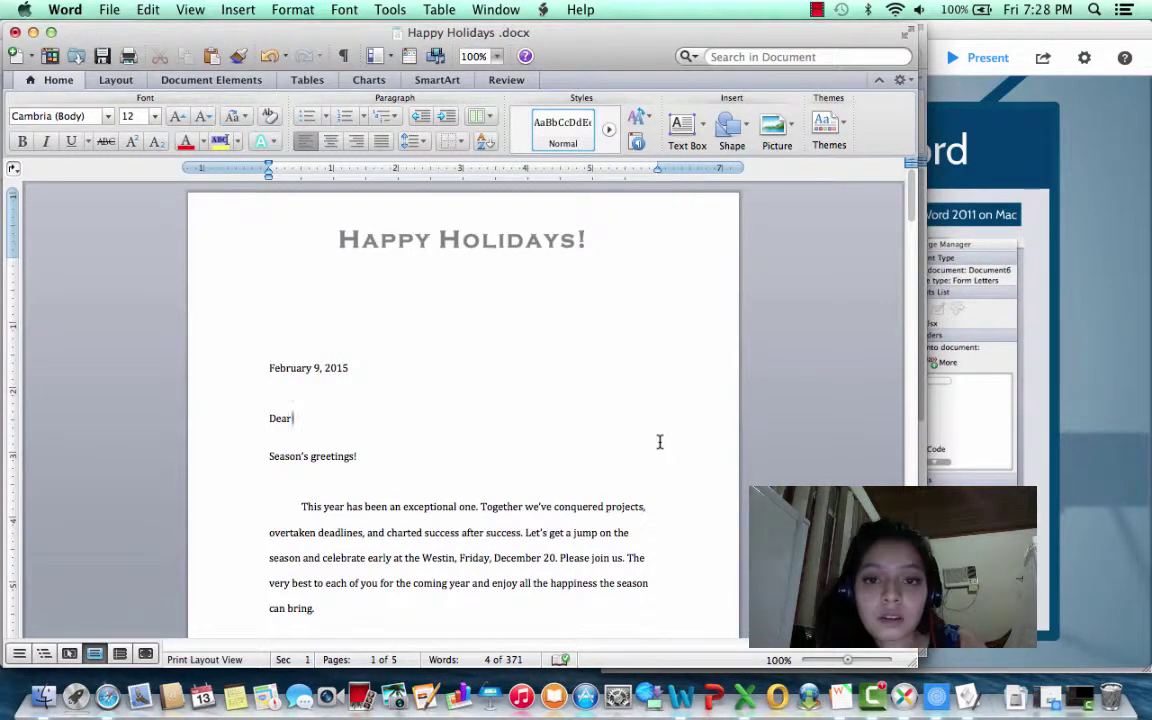
scroll(659, 441, "down", 1)
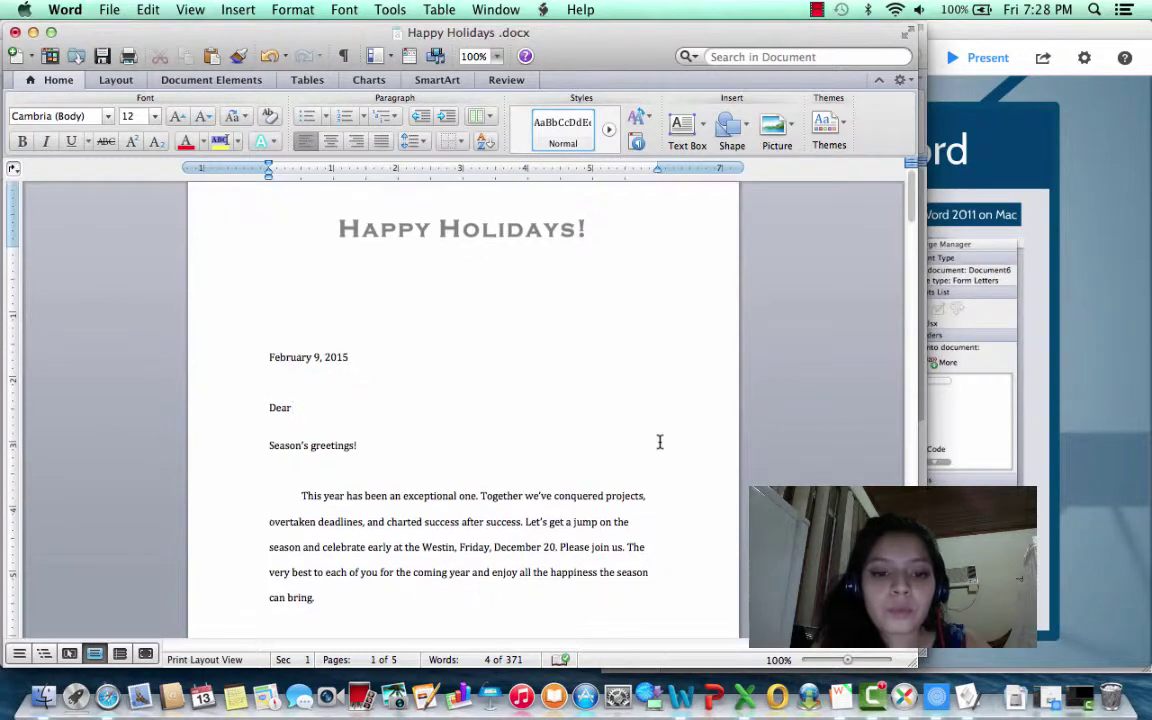
scroll(659, 441, "down", 6)
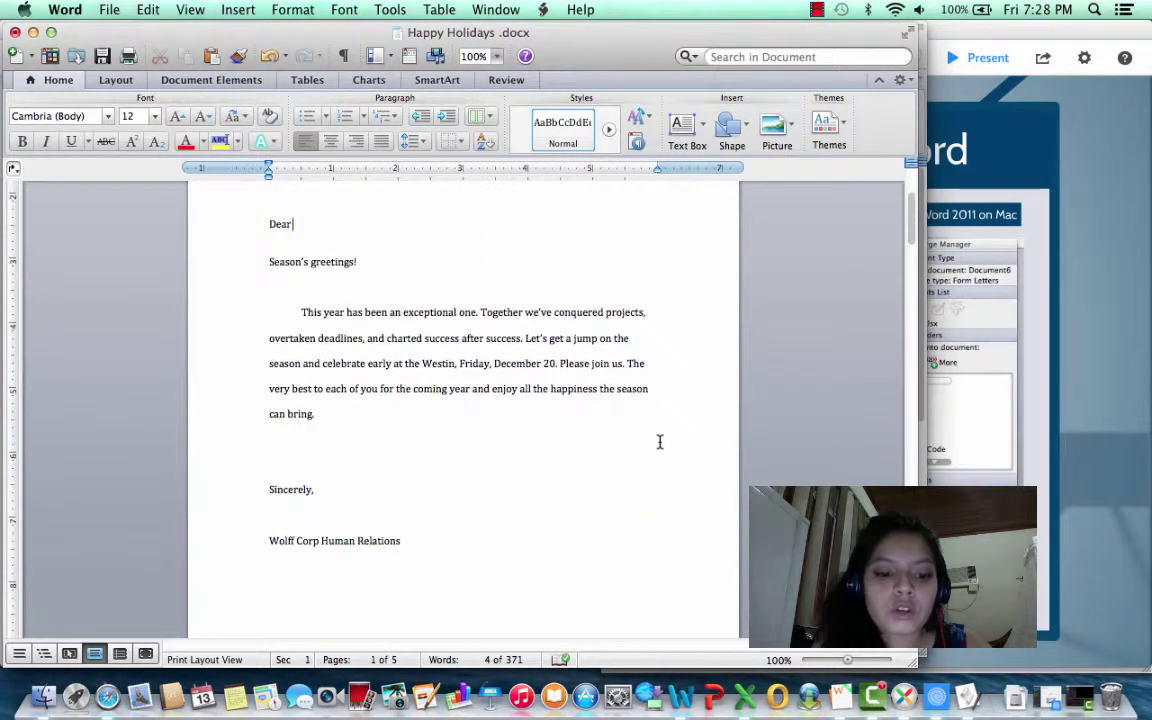
scroll(659, 441, "up", 1)
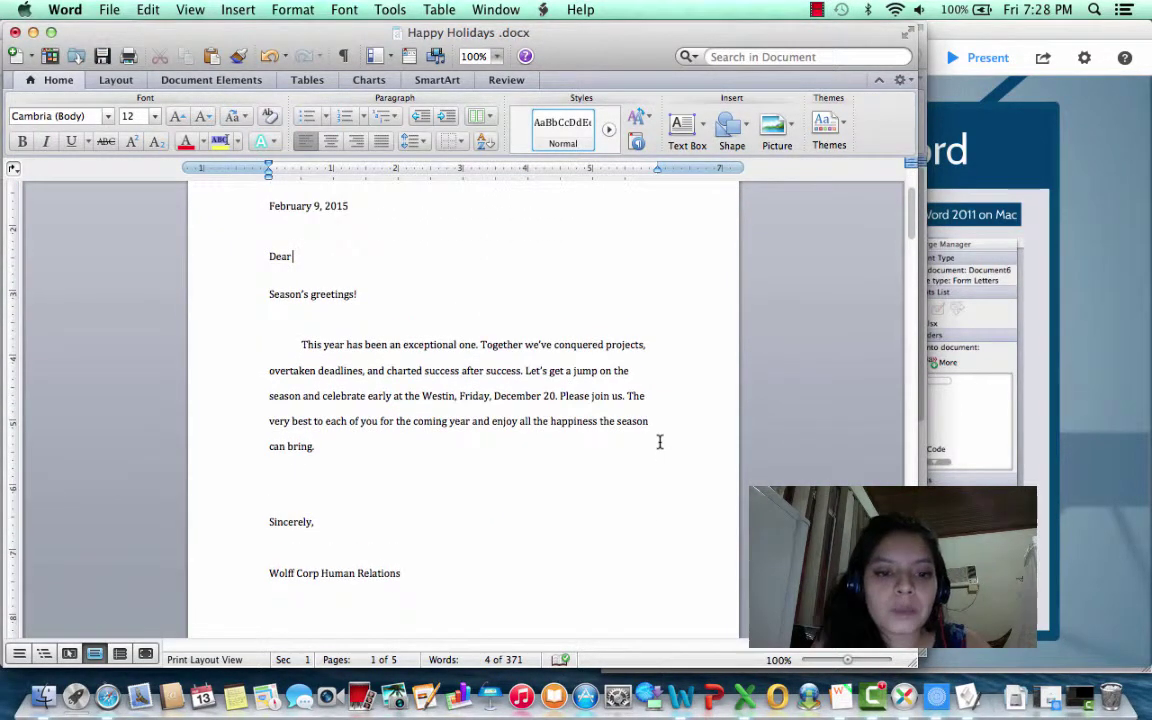
scroll(659, 441, "up", 5)
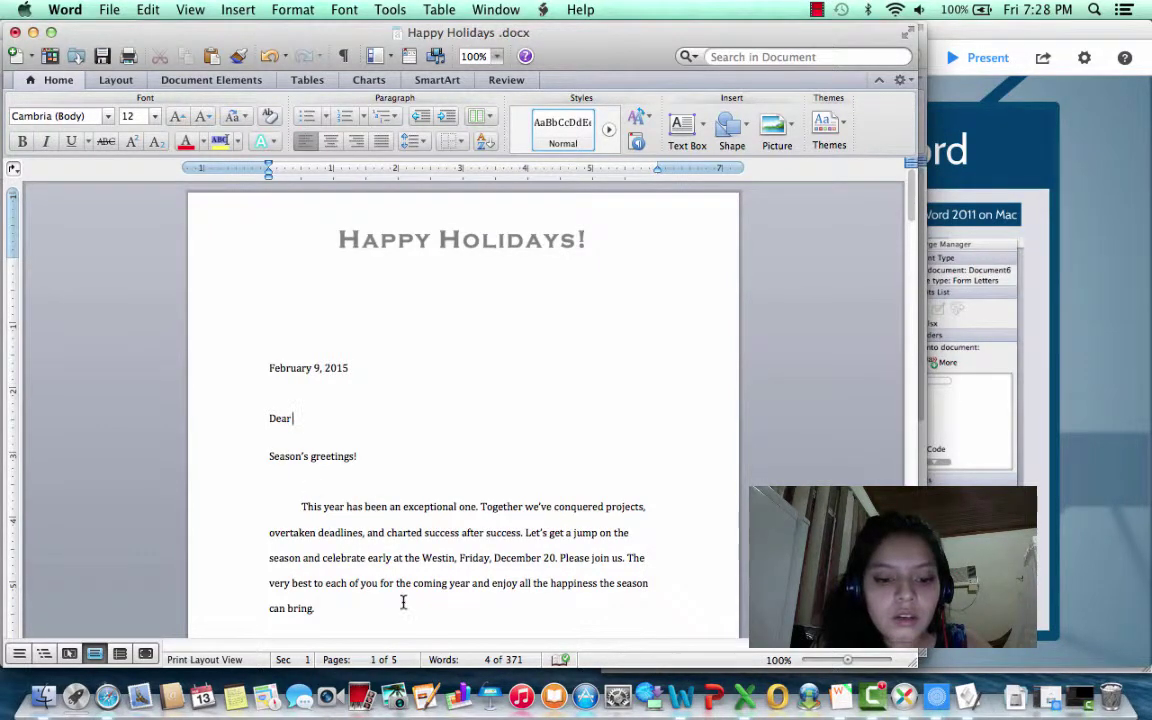
scroll(404, 598, "down", 5)
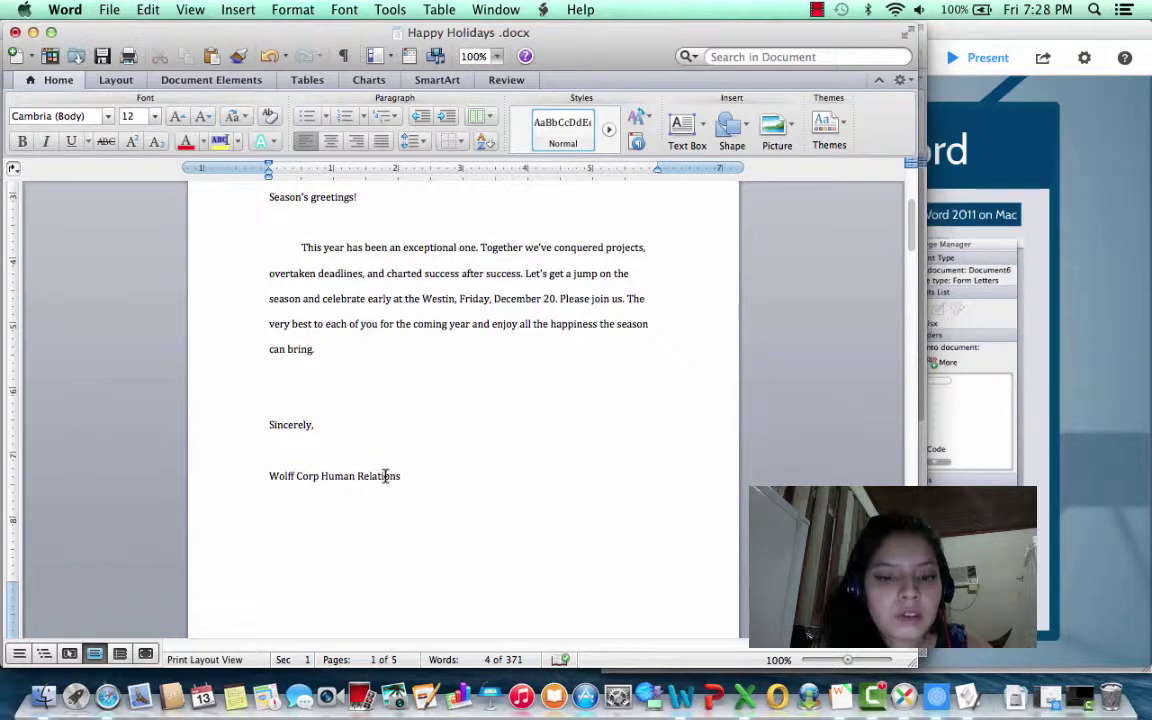
left_click(432, 476)
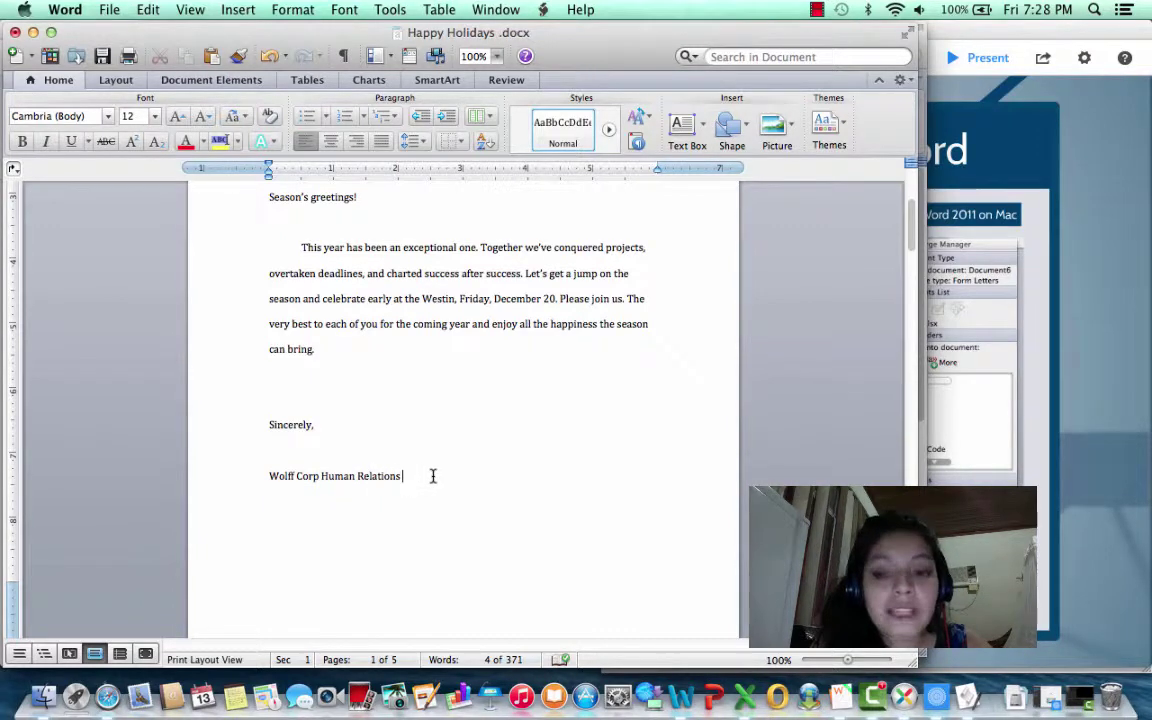
scroll(432, 476, "up", 5)
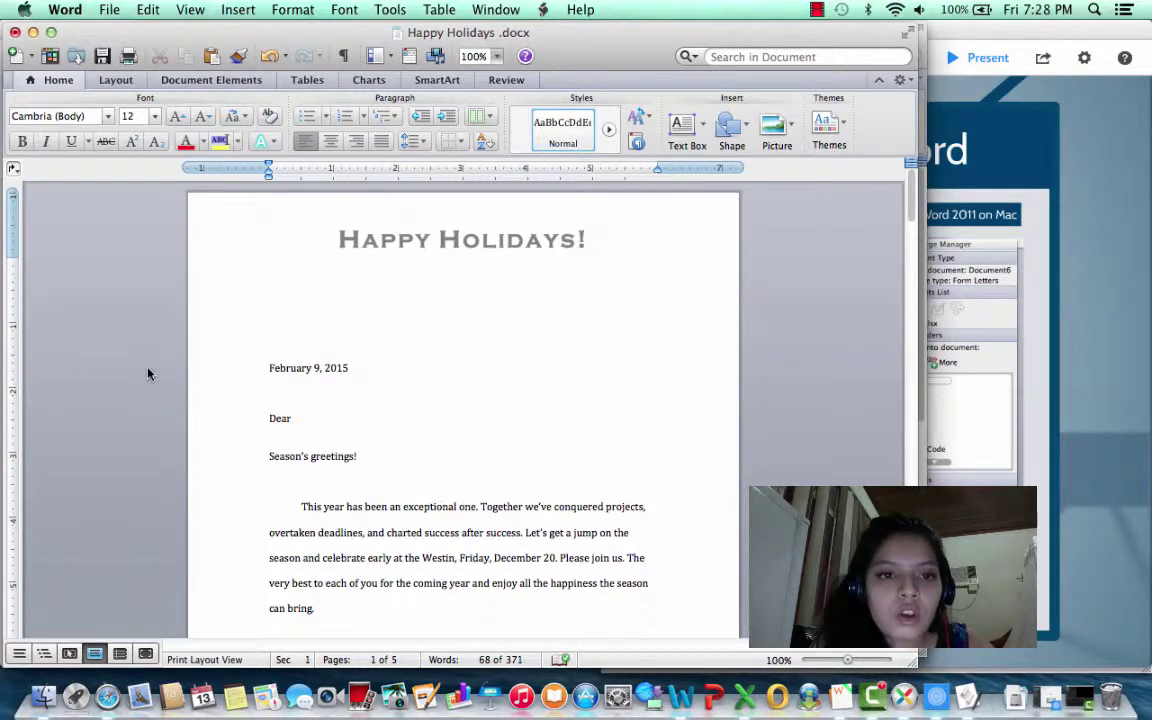
Open the Mail Merge Manager for the Happy Holidays letter and move it clear of the letter text
left_click(380, 11)
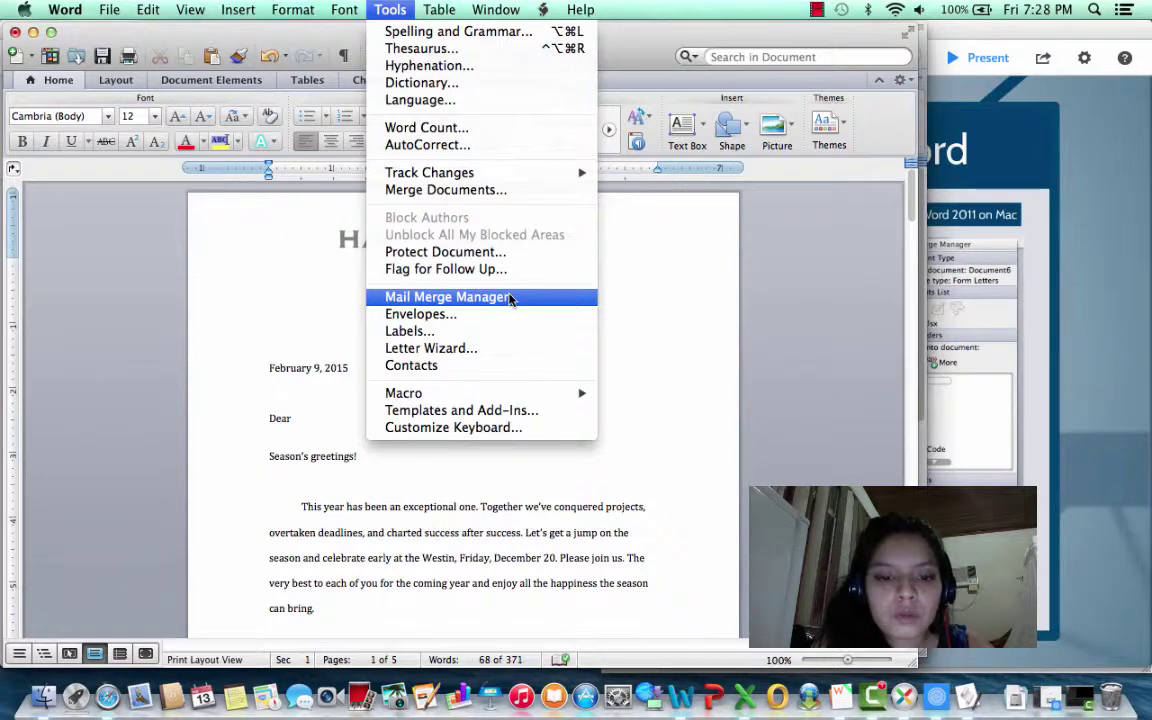
left_click(509, 297)
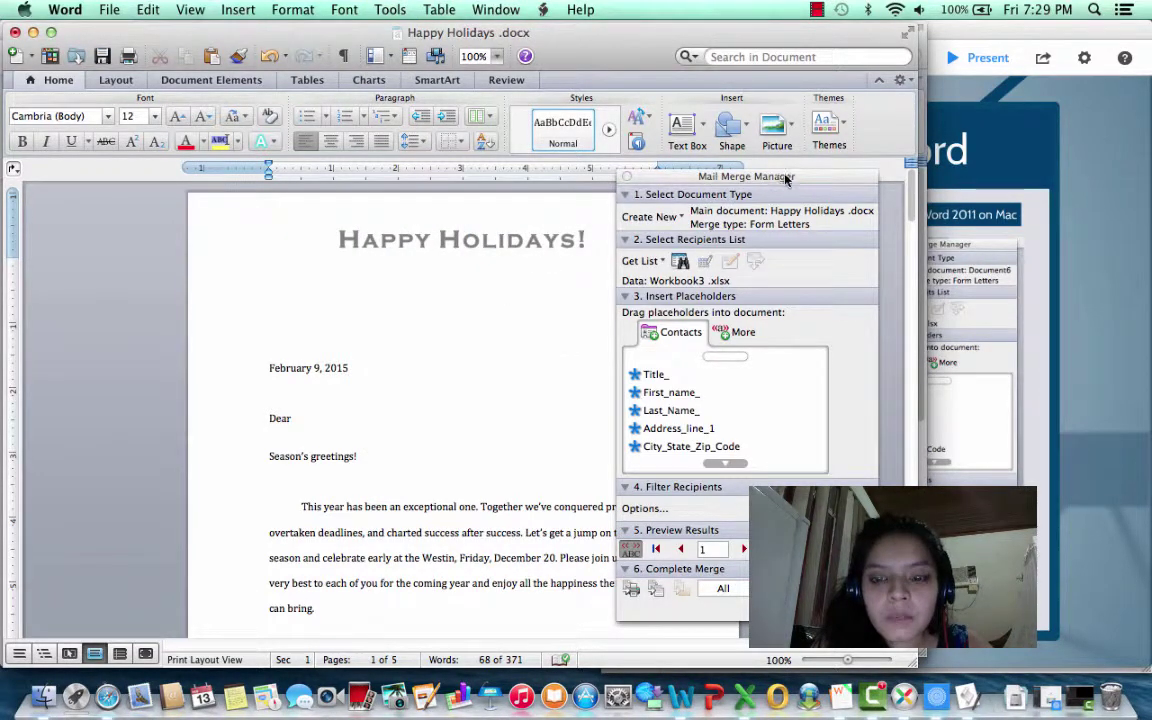
left_click_drag(787, 178, 841, 127)
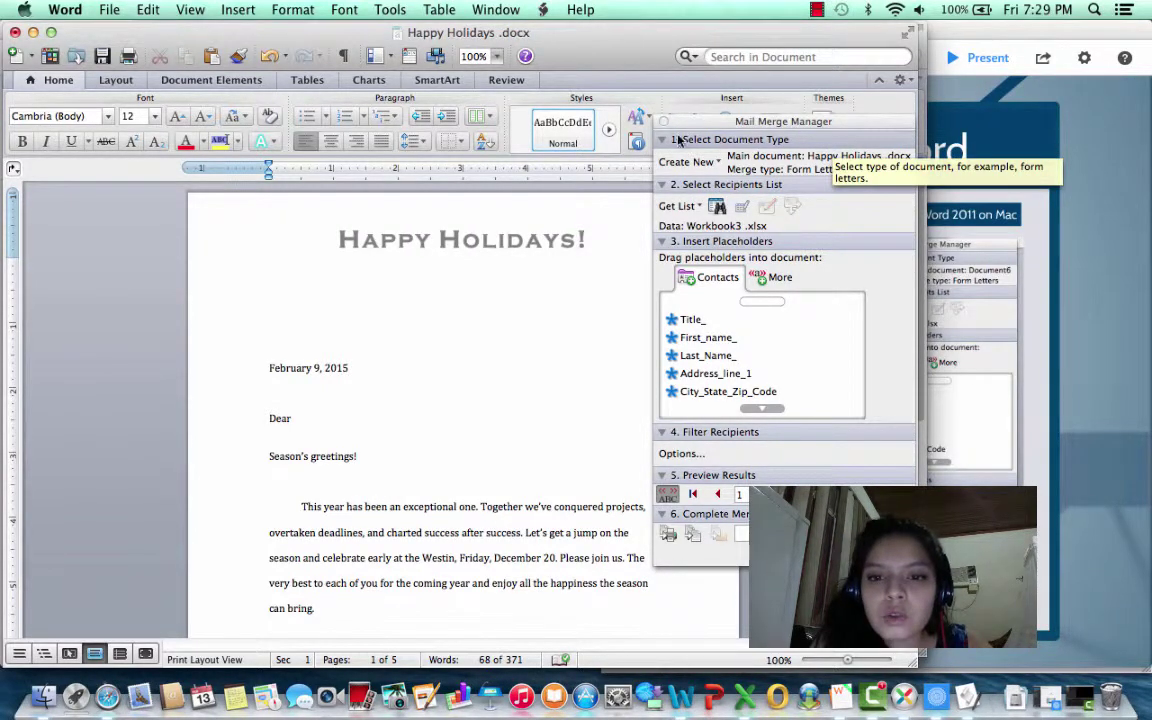
Collapse the recipients list, placeholders, filter and complete merge sections, and set the merge document type to Form Letters
left_click(663, 185)
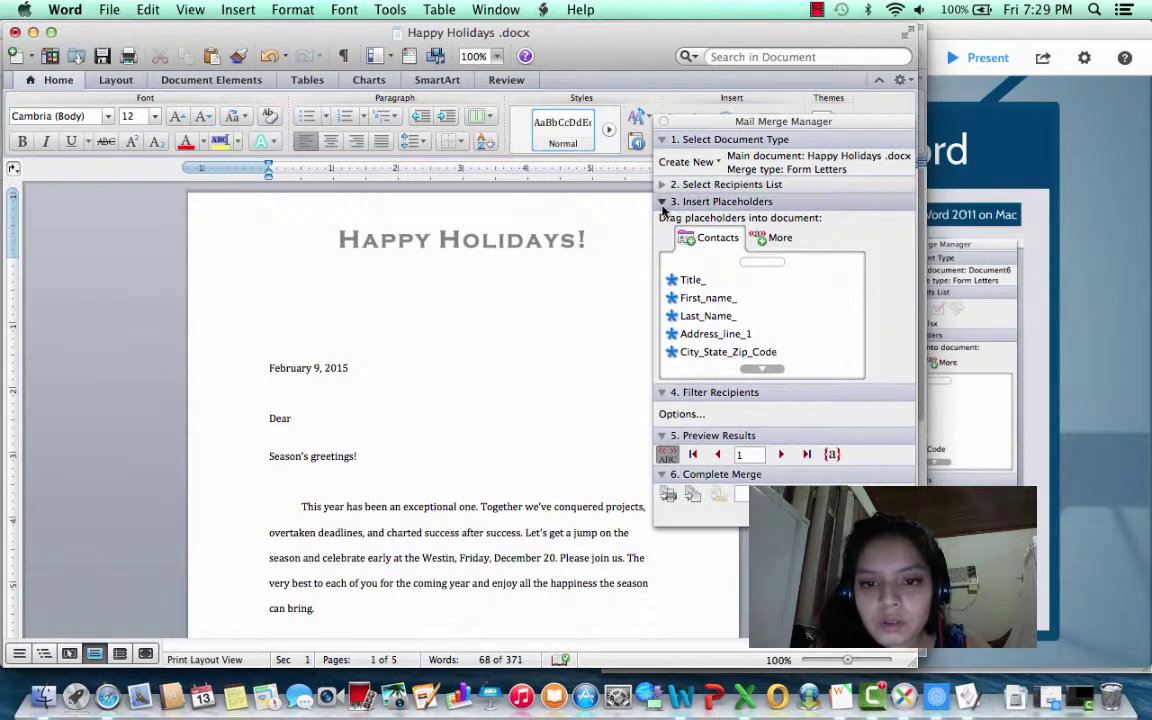
left_click(662, 202)
left_click(661, 218)
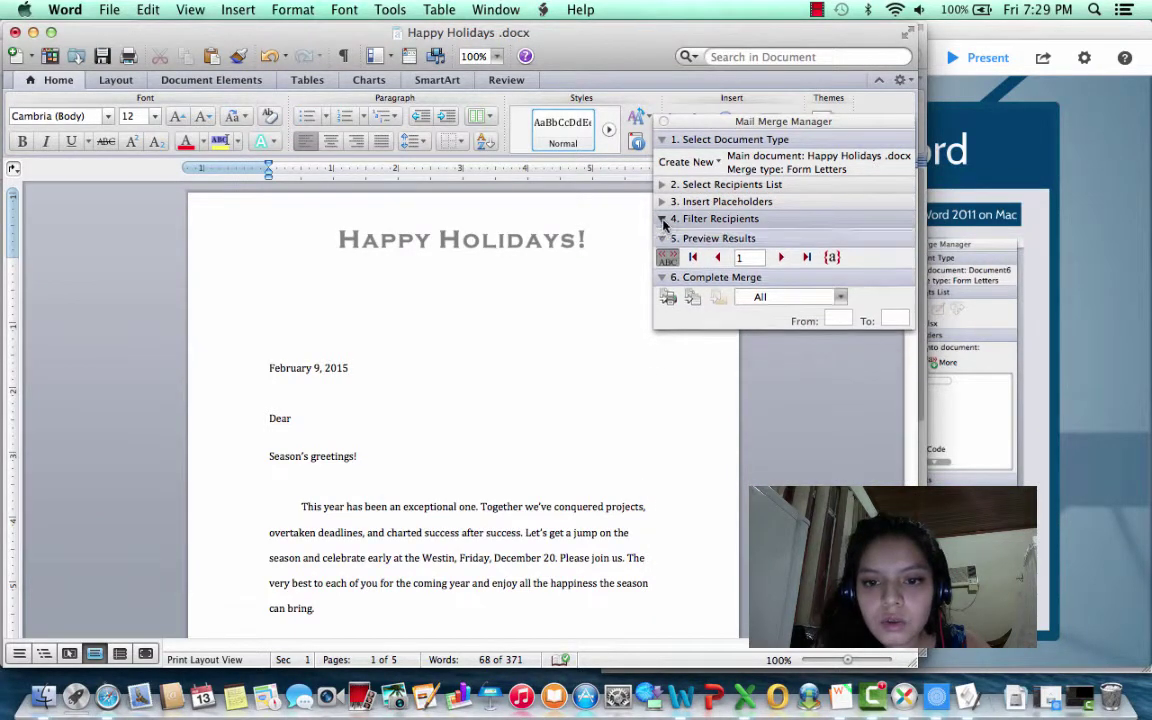
left_click(662, 274)
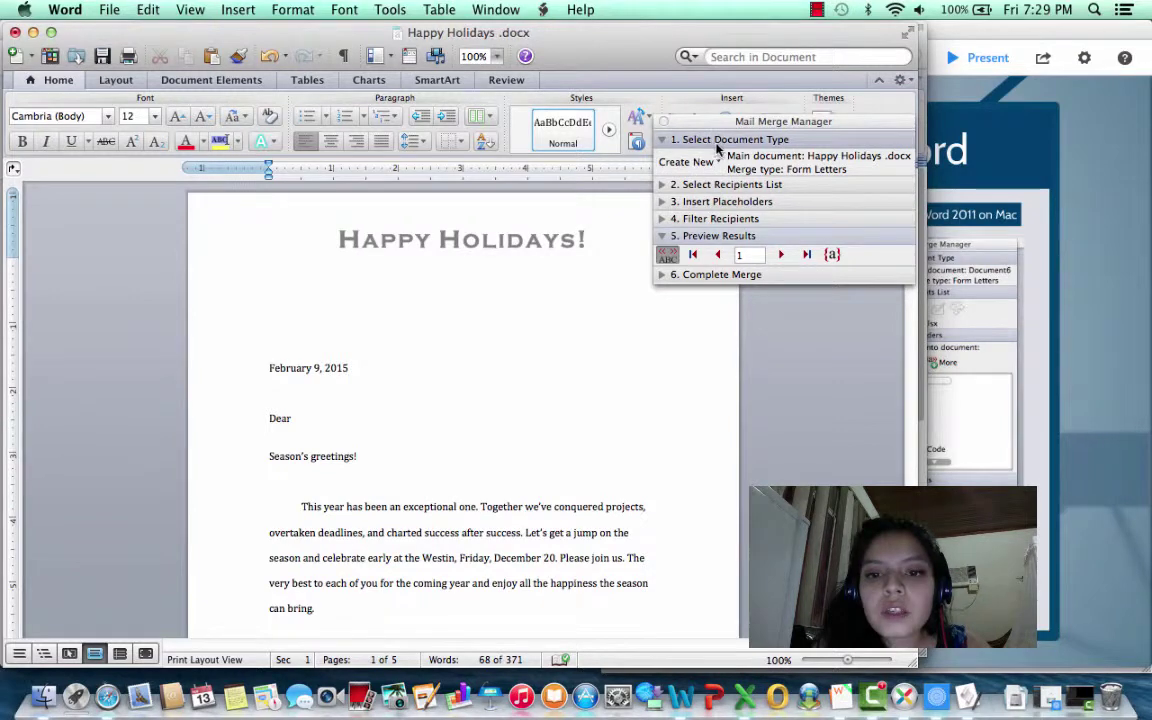
left_click(716, 162)
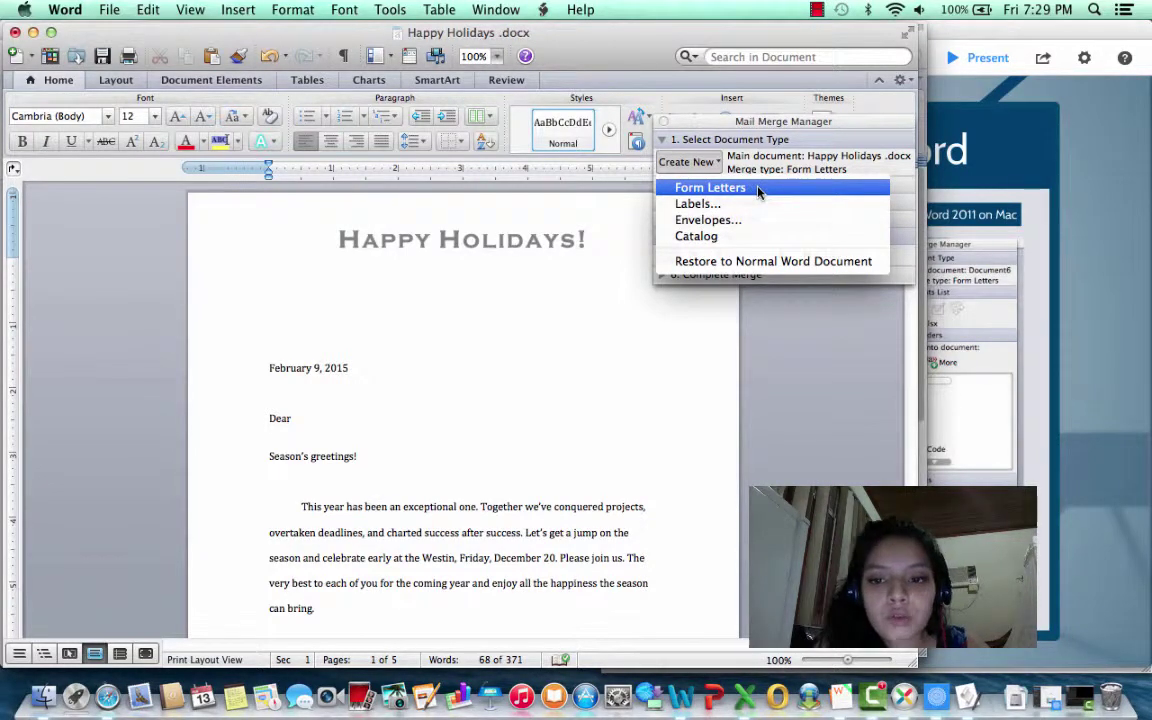
left_click(758, 189)
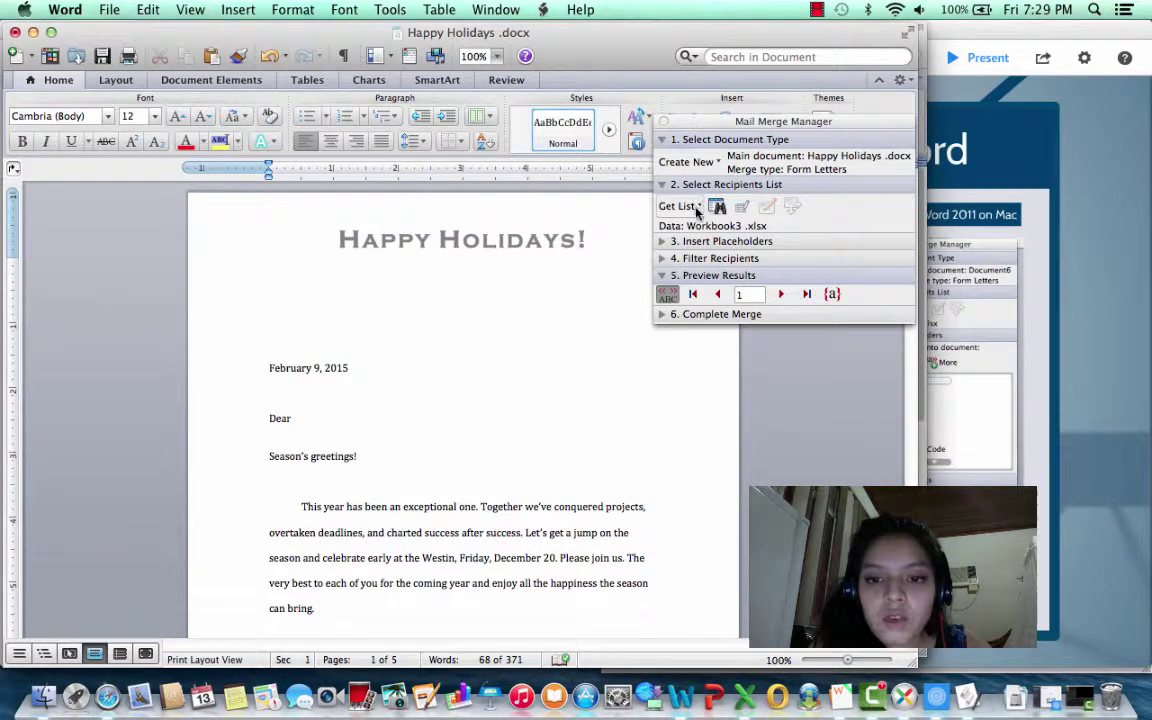
Open Workbook3 Final from Documents as the recipient data source and allow the Excel Workbook text converter
left_click(698, 210)
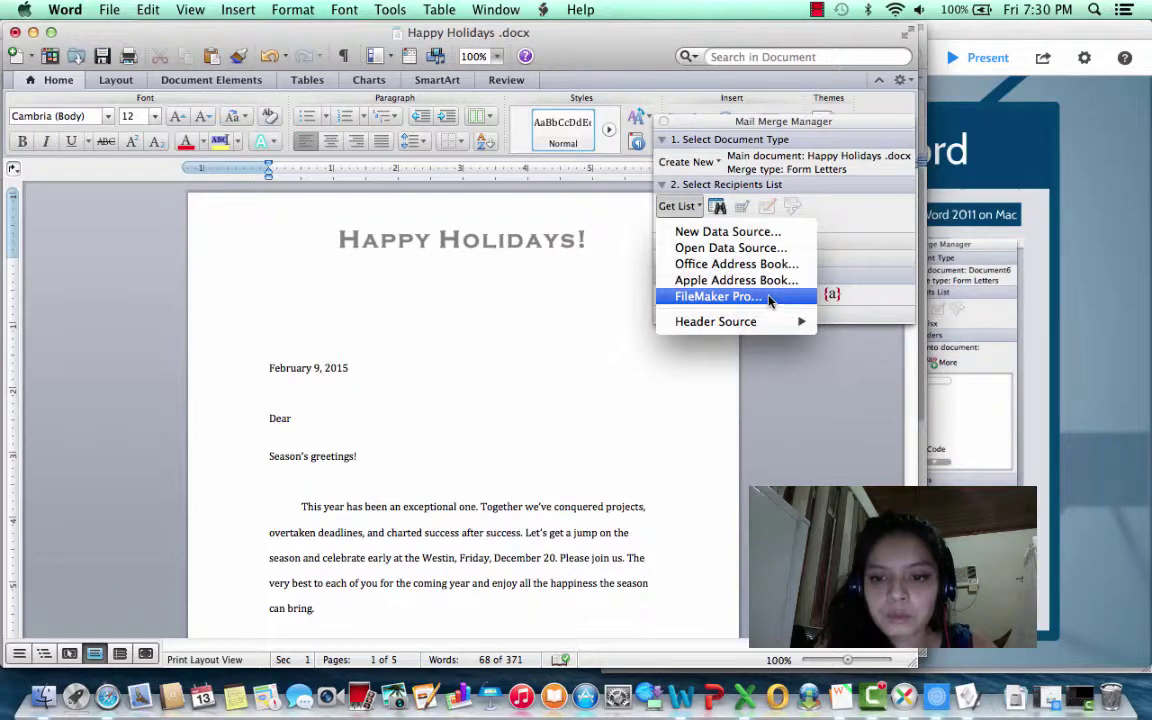
left_click(748, 248)
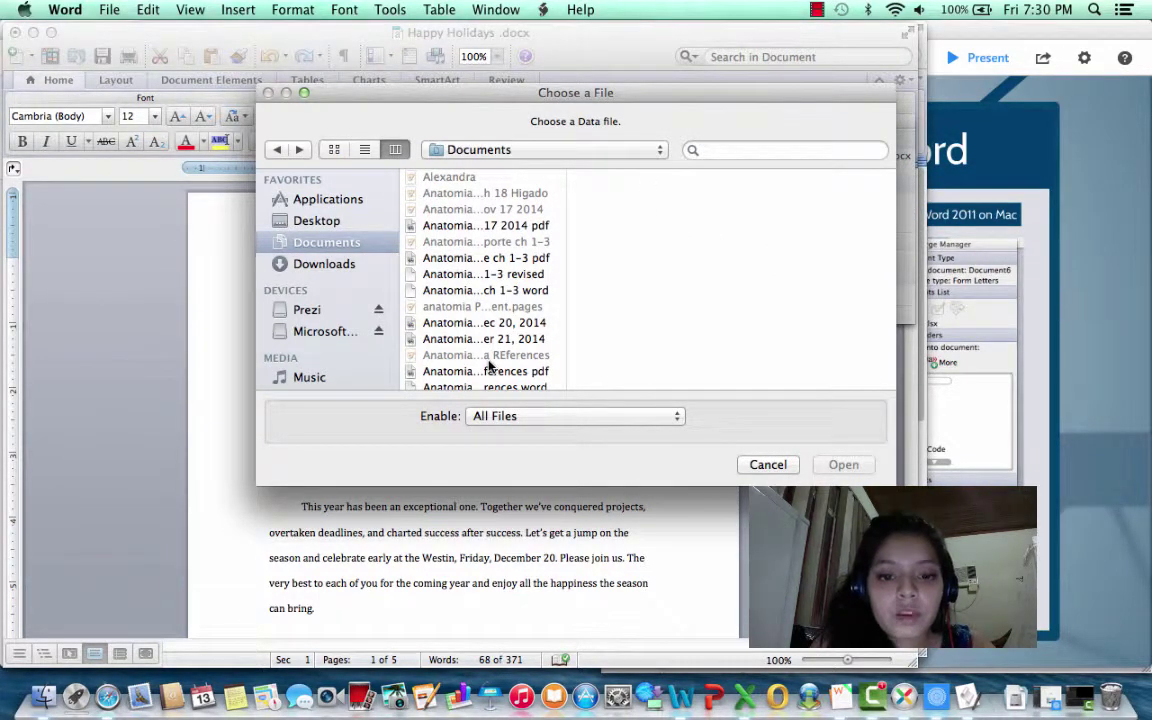
scroll(489, 367, "down", 15)
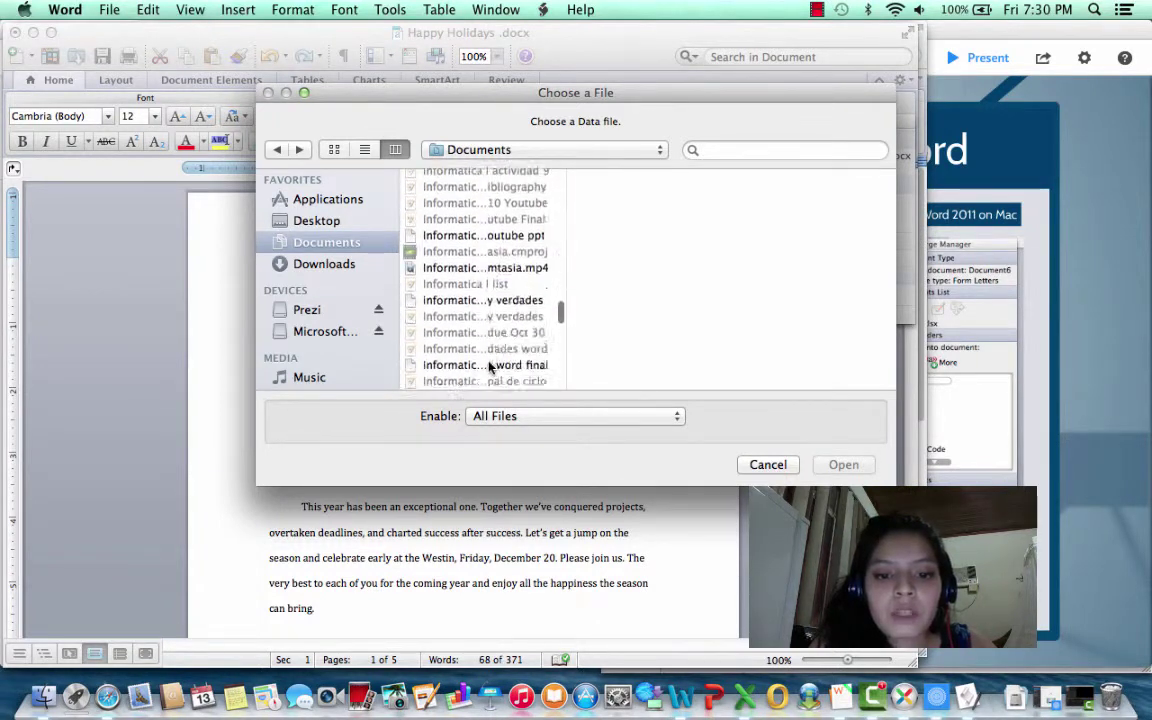
scroll(489, 367, "down", 10)
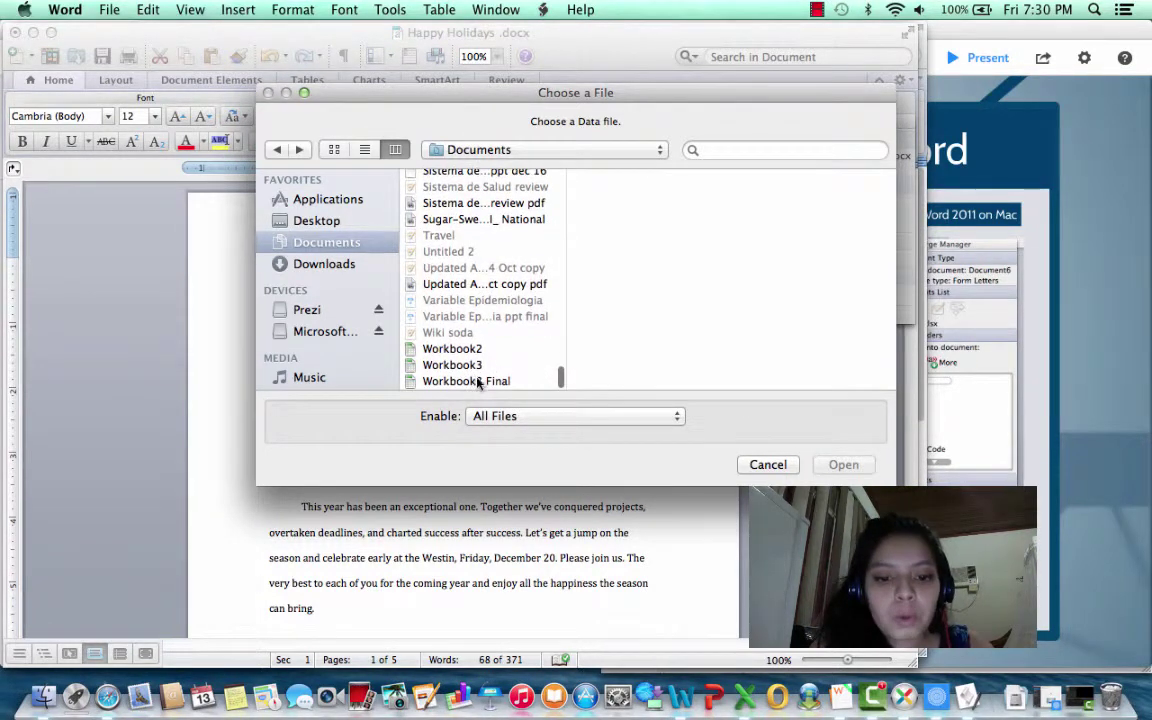
left_click(500, 384)
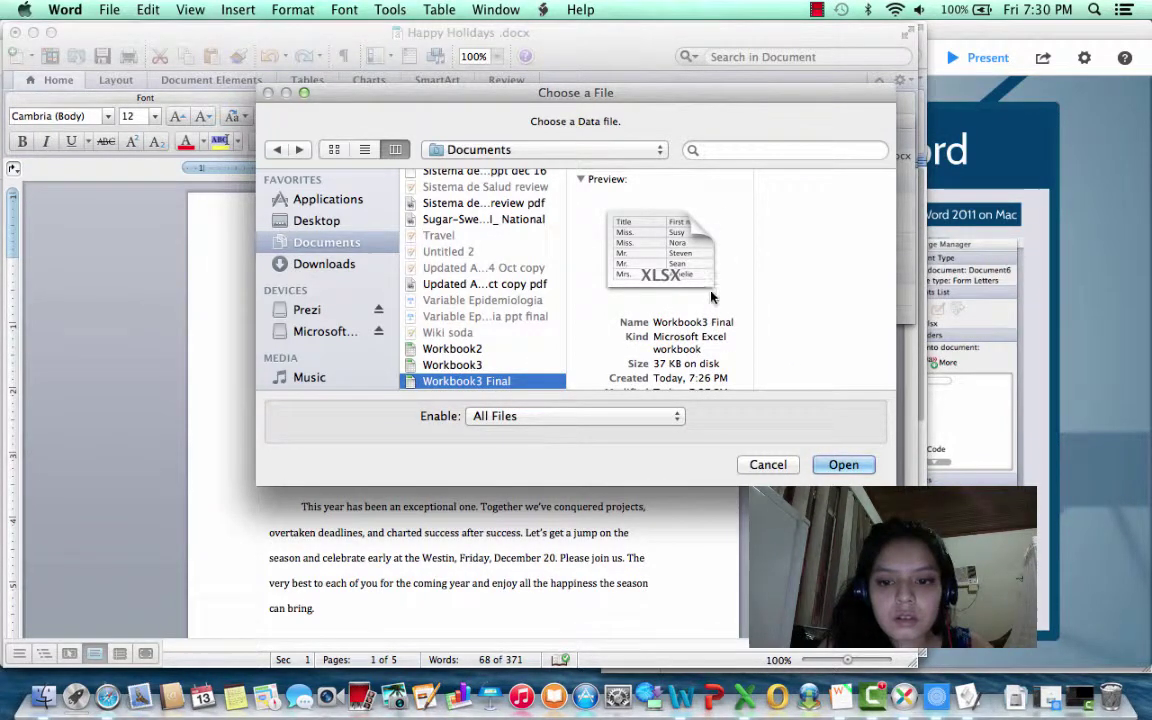
left_click(838, 465)
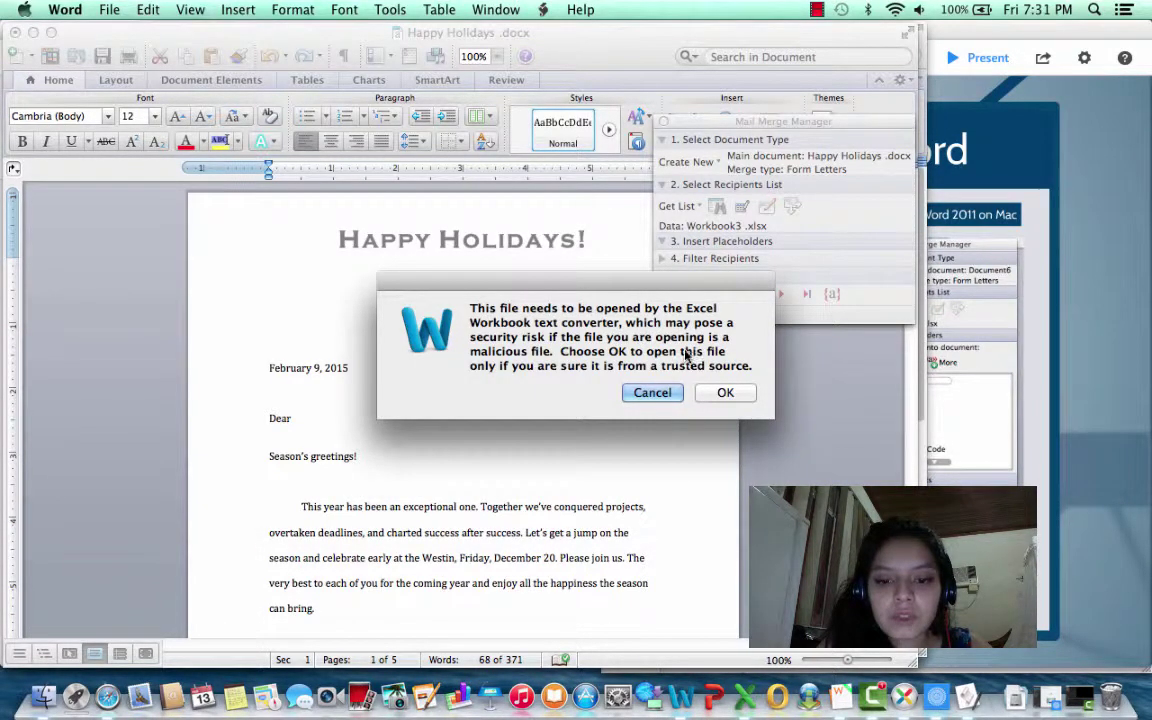
left_click(725, 393)
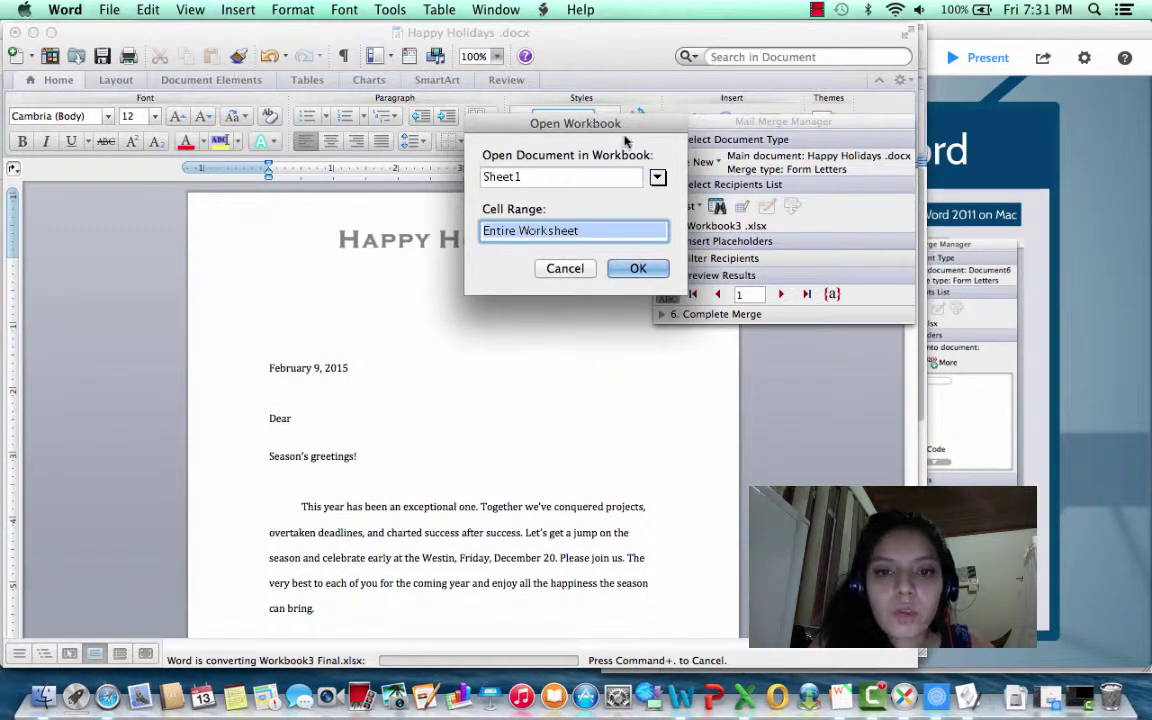
Import the recipients from the Entire Workbook with the Entire Worksheet cell range
left_click_drag(653, 128, 623, 122)
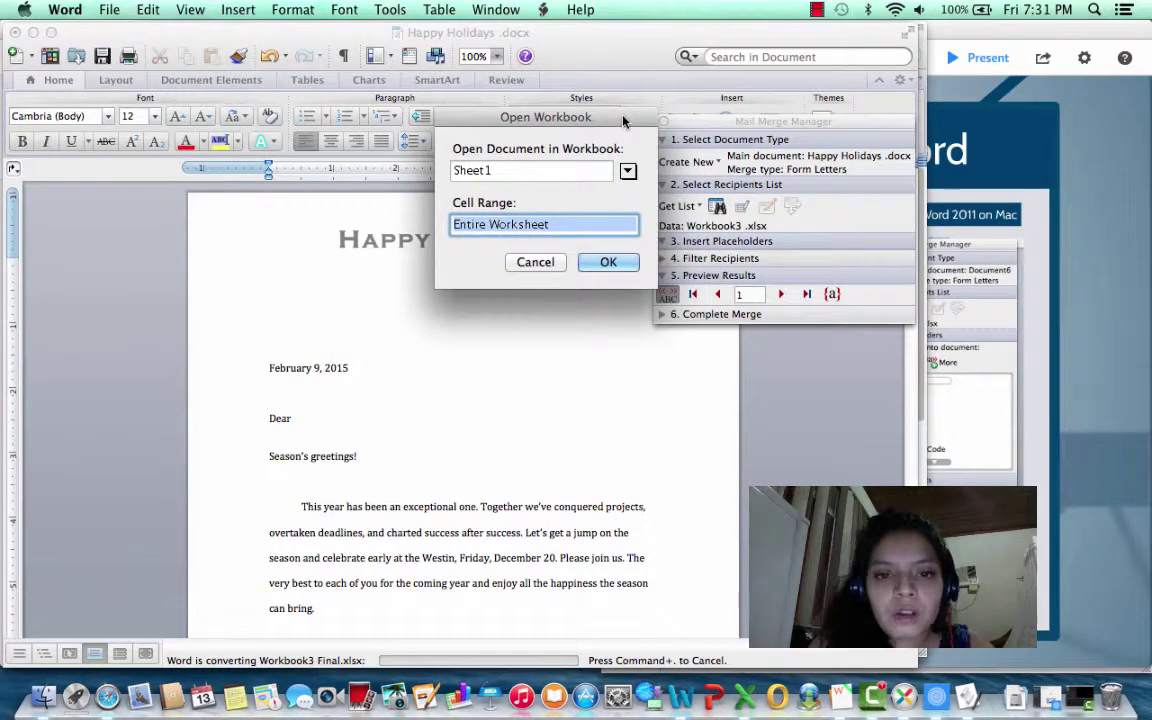
left_click(627, 171)
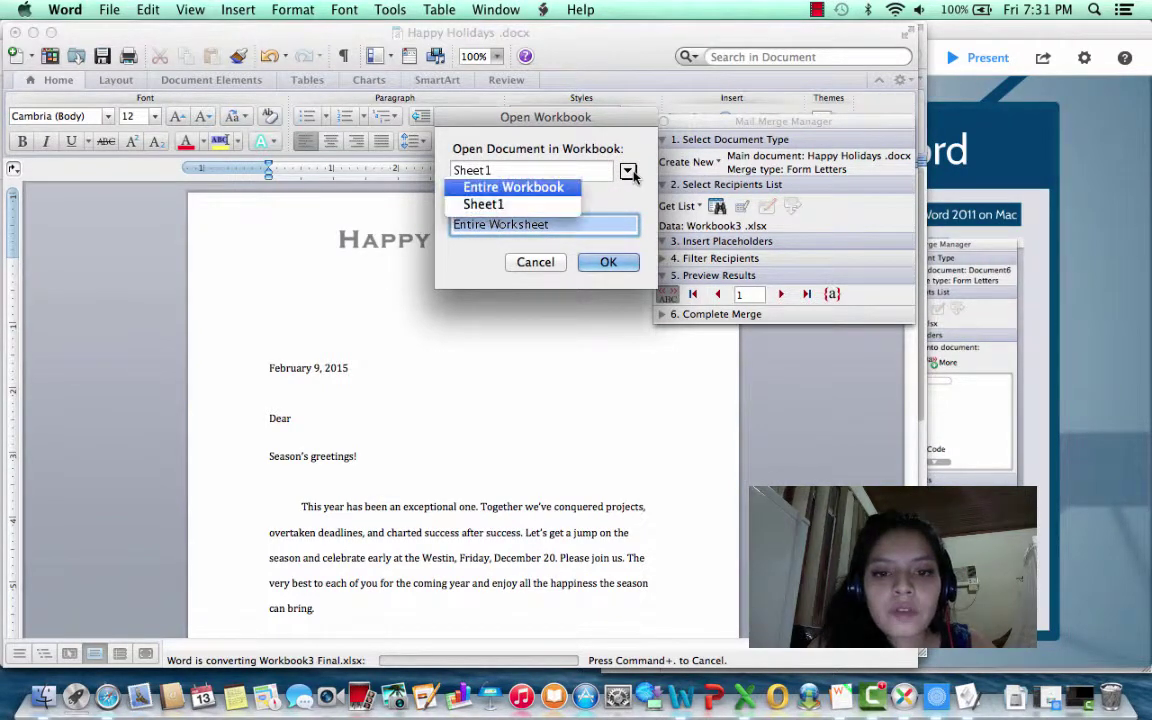
left_click(527, 190)
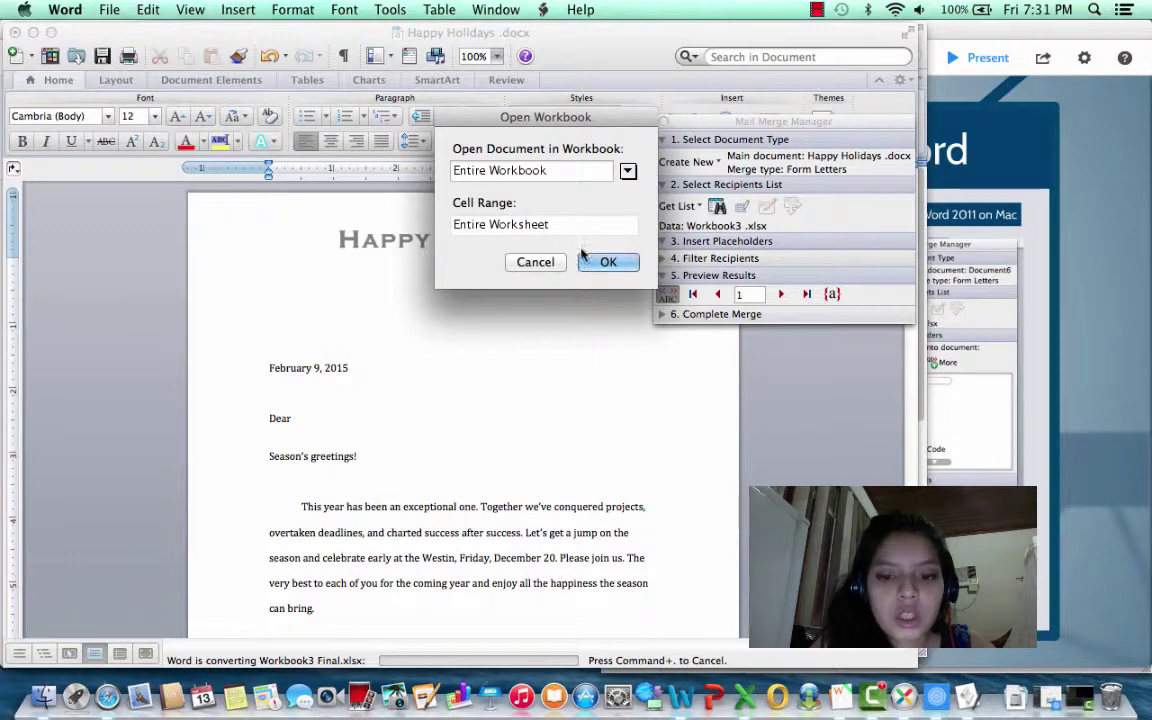
left_click(609, 263)
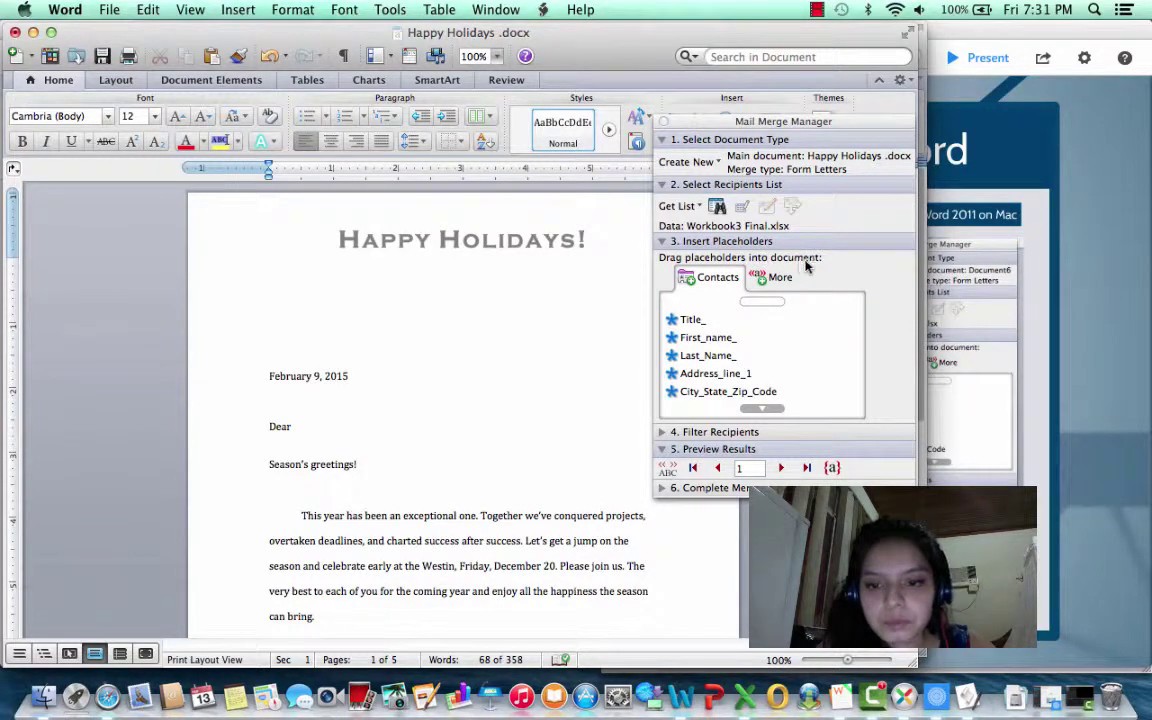
Compare the contact placeholders with the column headings of the recipient list in Excel, and return to Word
left_click(705, 320)
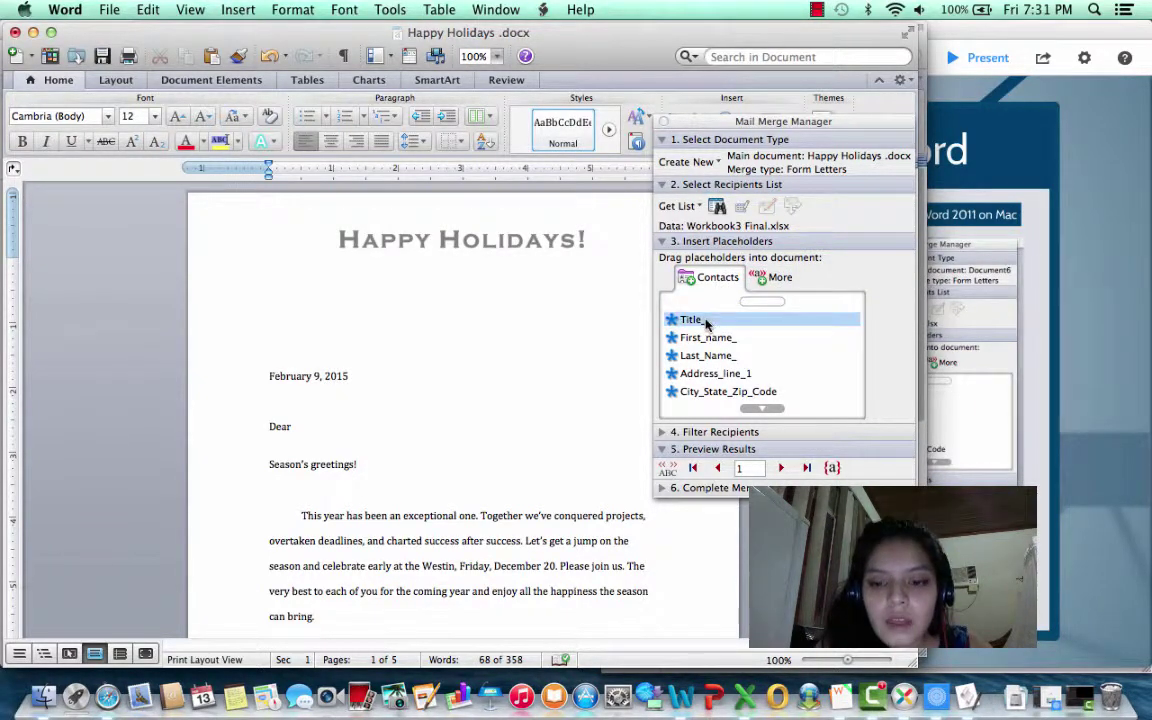
left_click(728, 376)
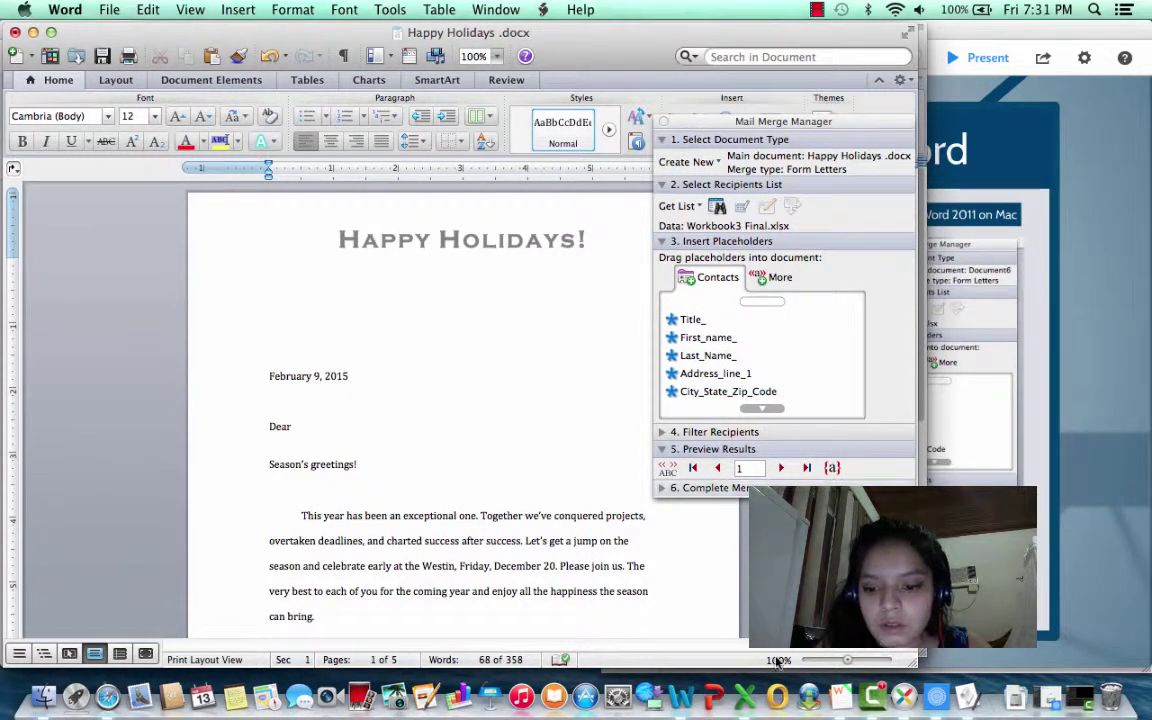
left_click(750, 695)
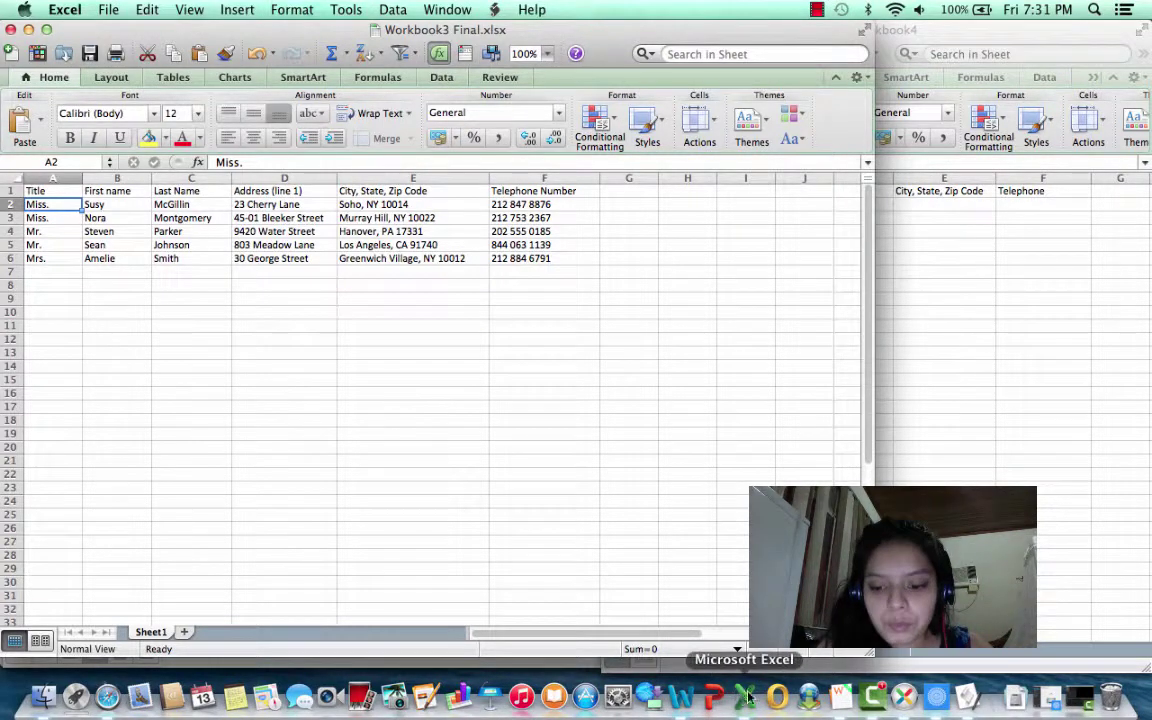
left_click(687, 700)
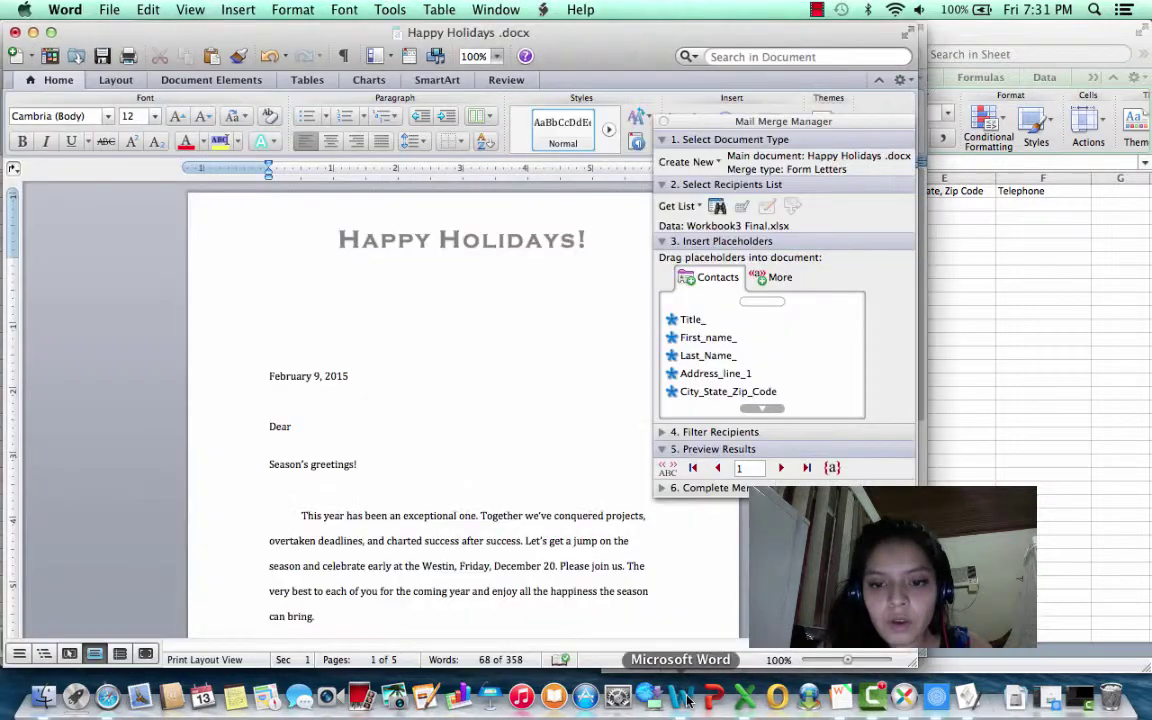
Insert the Title_ placeholder on the blank line between the Happy Holidays heading and the date
left_click(690, 320)
left_click_drag(690, 321, 496, 398)
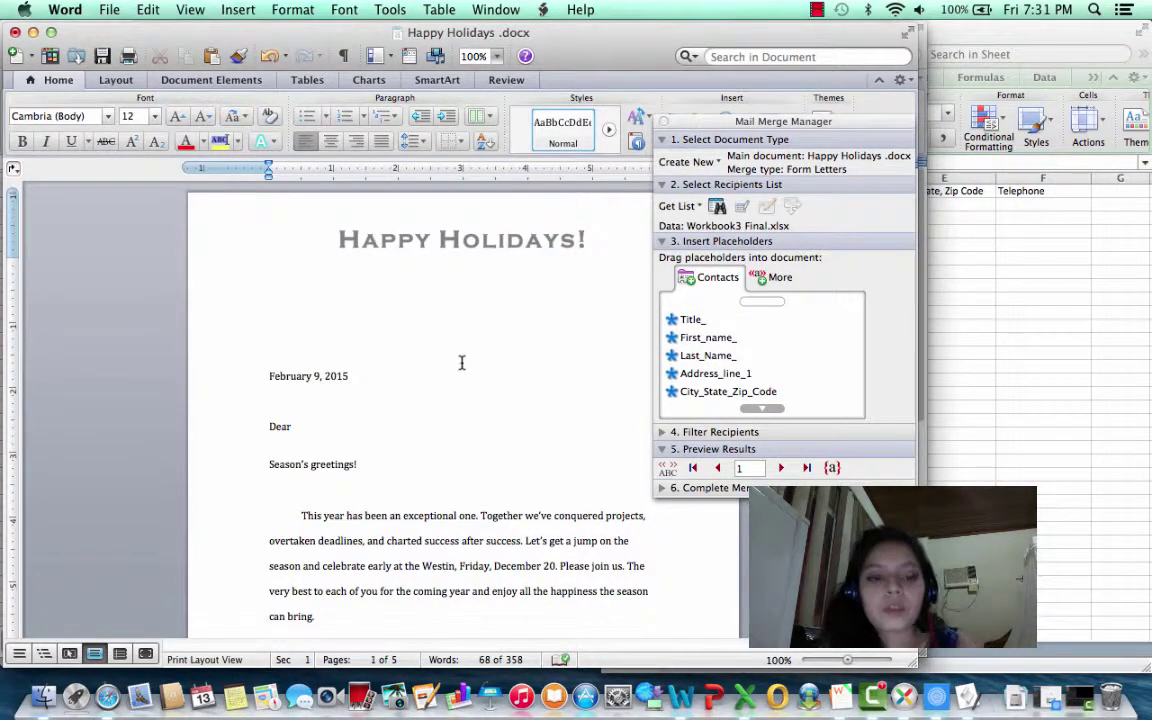
left_click(275, 299)
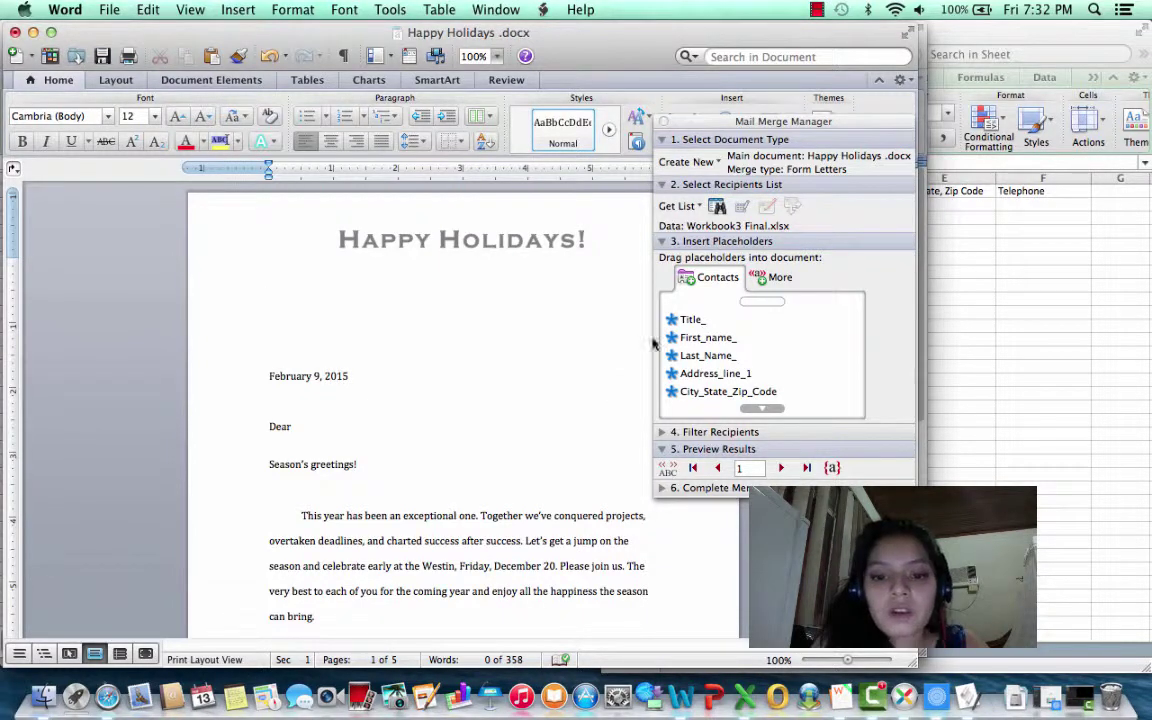
left_click(692, 321)
left_click_drag(692, 328, 287, 304)
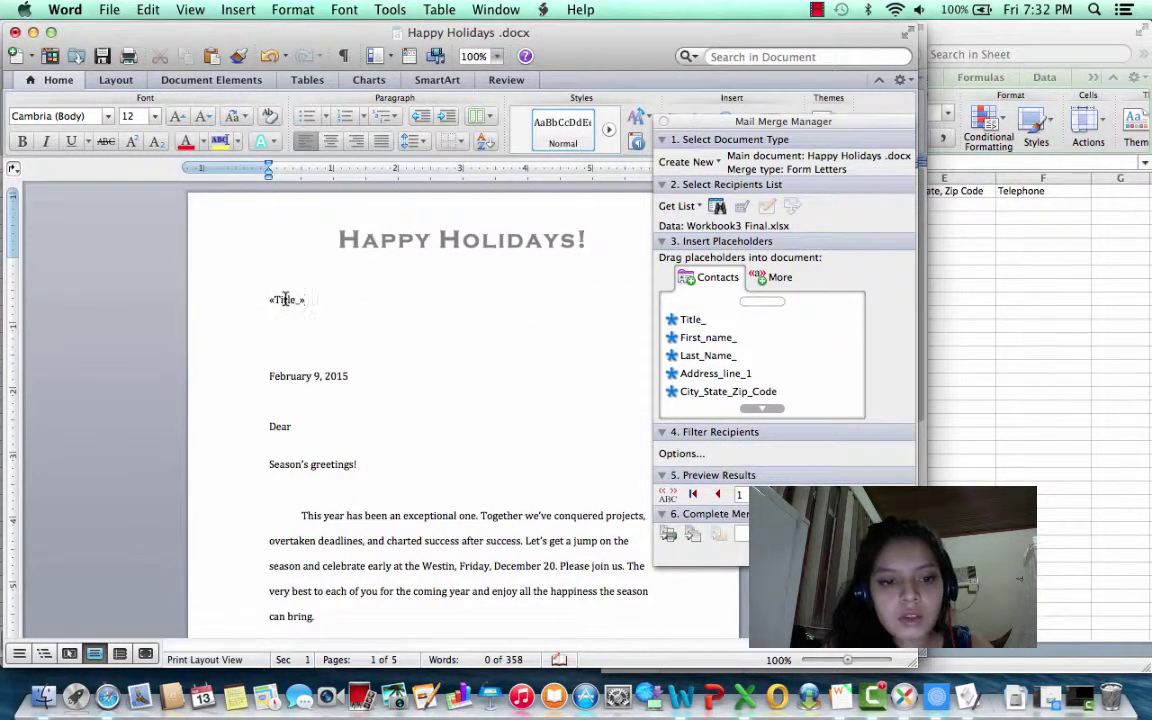
Insert the First_name_ and Last_Name_ placeholders after Title_ on the first address line, separated by spaces
left_click(699, 340)
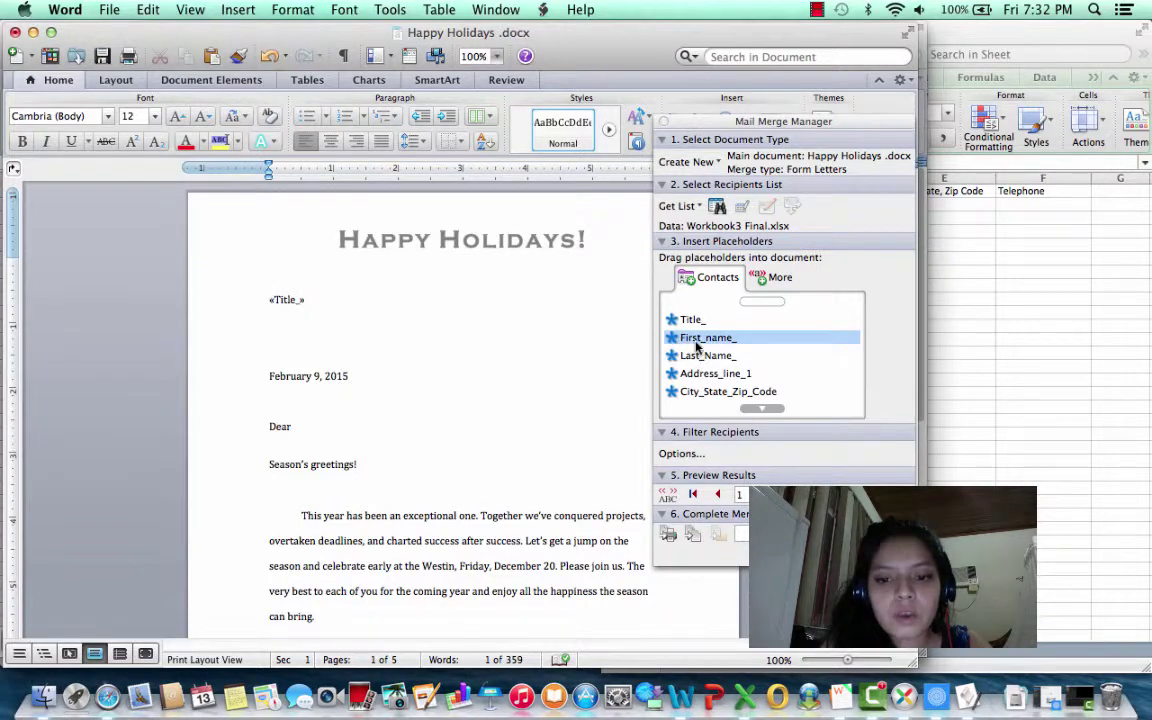
scroll(438, 427, "down", 1)
left_click_drag(698, 343, 438, 291)
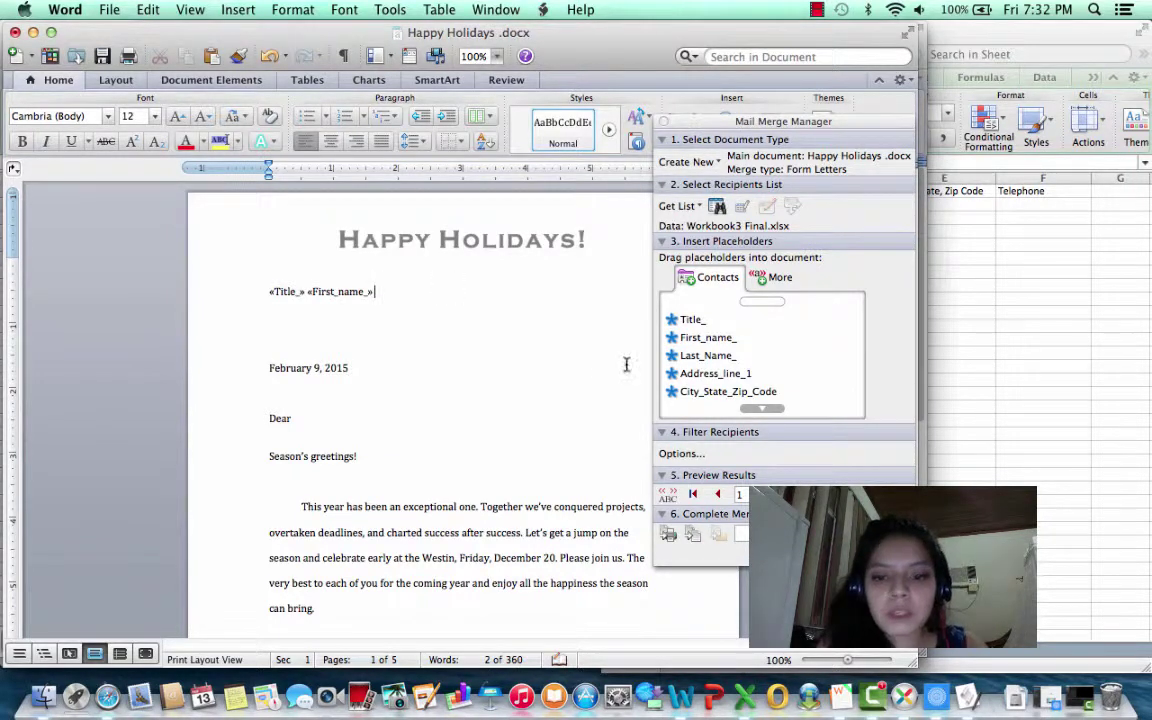
left_click(690, 374)
left_click(700, 356)
left_click_drag(702, 362, 521, 293)
Add the Address_line_1 and City_State_Zip_Code placeholders on separate lines below the recipient's name
key("Return")
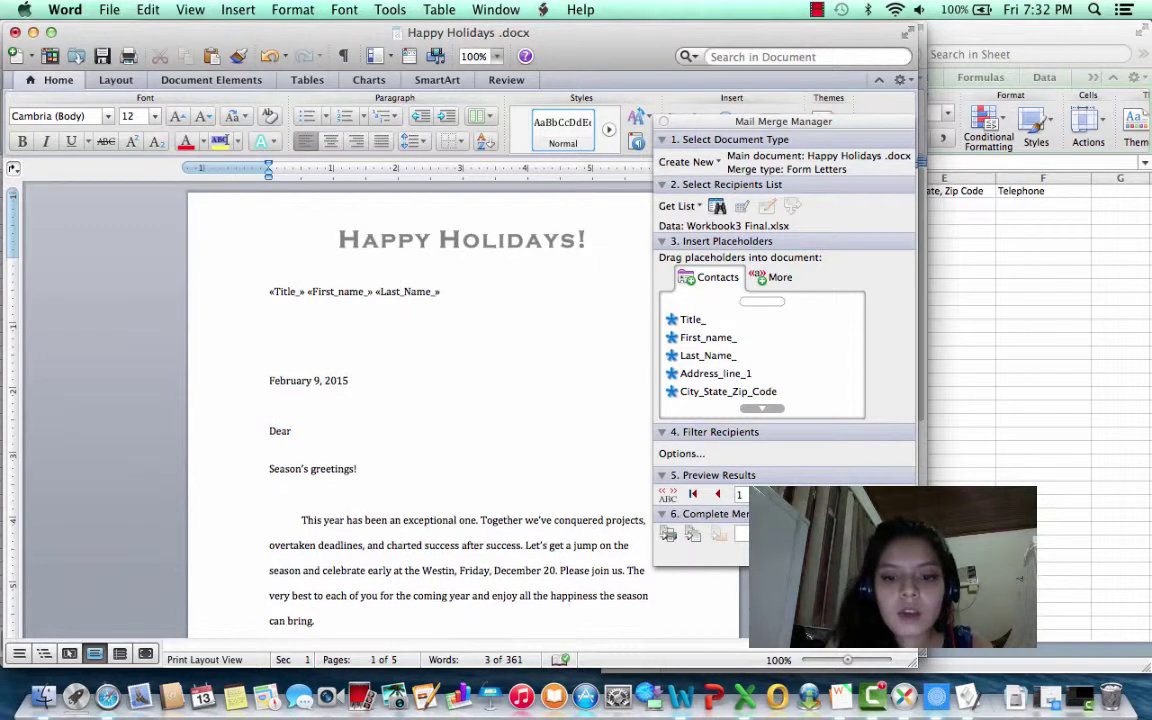
left_click(692, 375)
left_click_drag(692, 378, 493, 303)
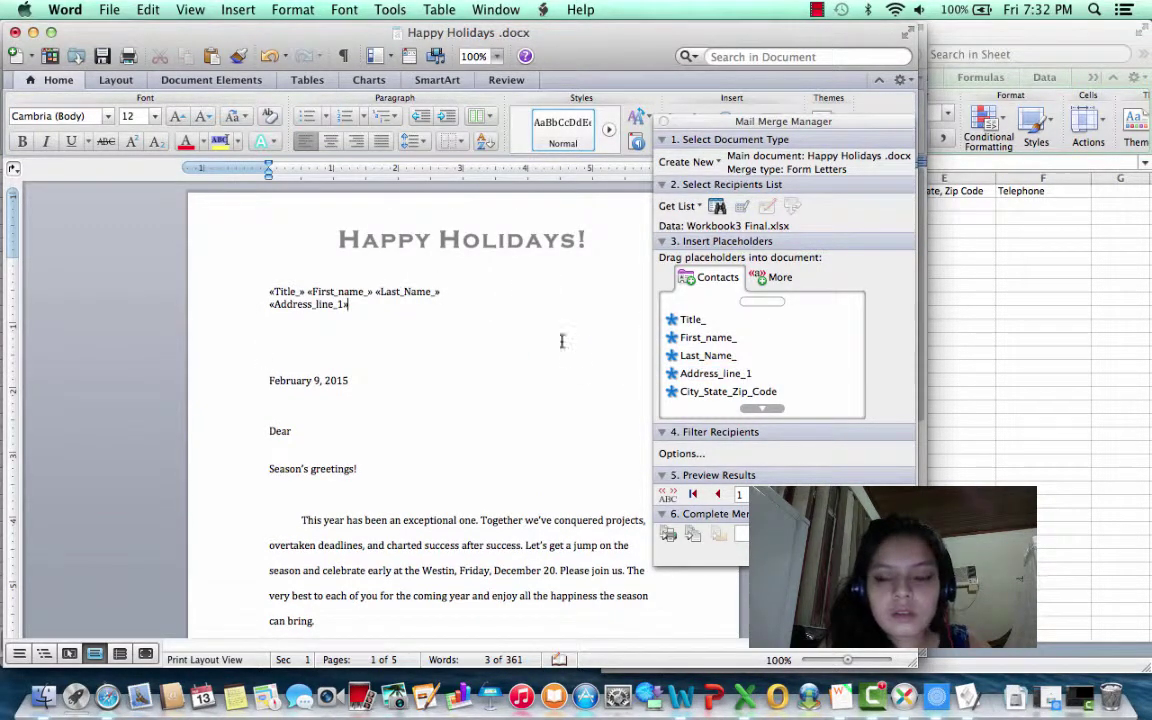
key("Return")
left_click_drag(680, 391, 484, 314)
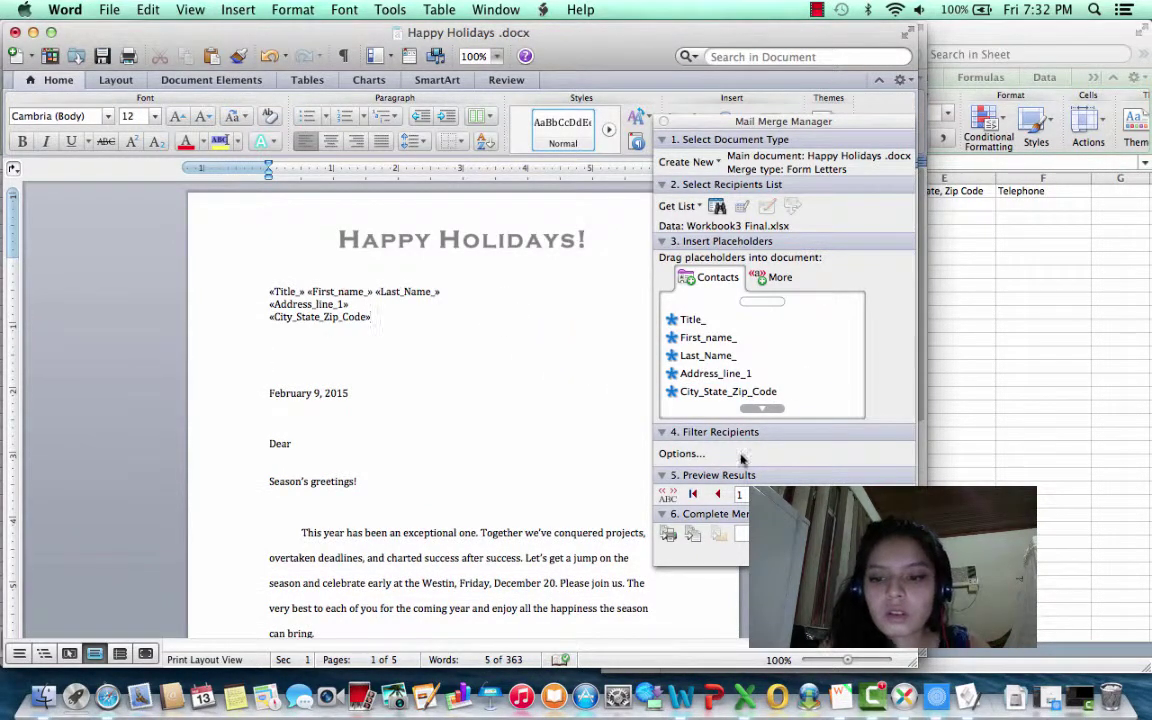
Insert the Telephone_Number_ placeholder on a new line below City_State_Zip_Code and remove the surplus blank lines above the date
left_click(752, 410)
left_click(690, 391)
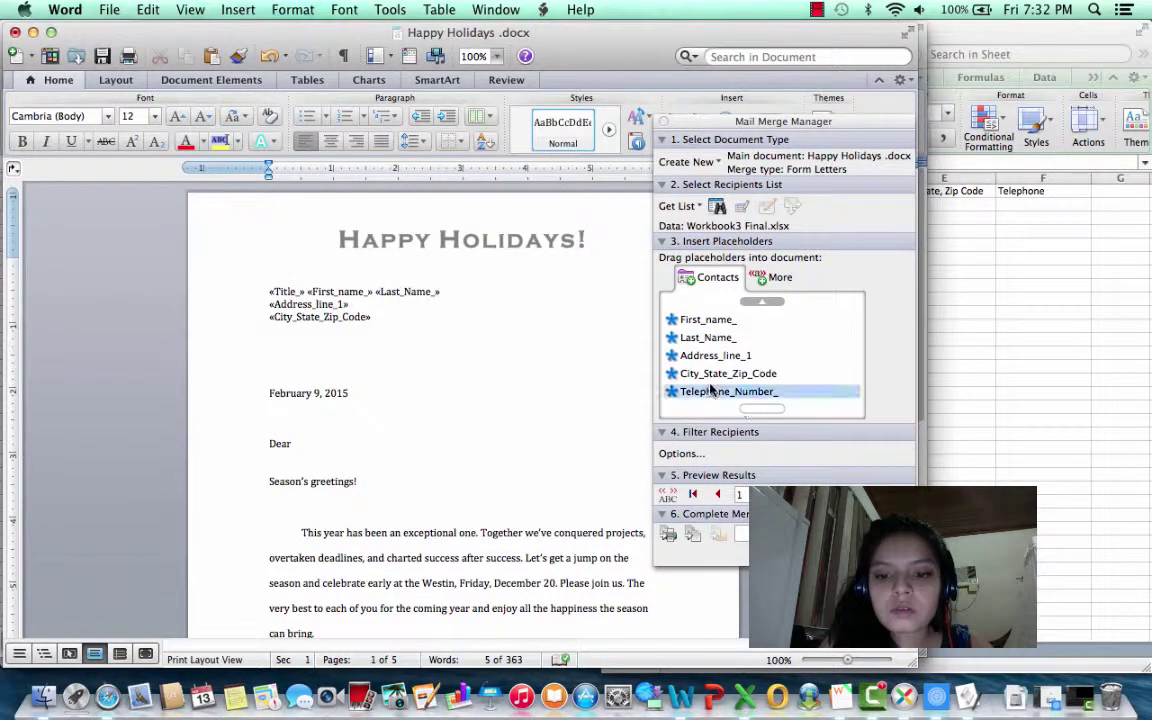
left_click(548, 319)
key("Return")
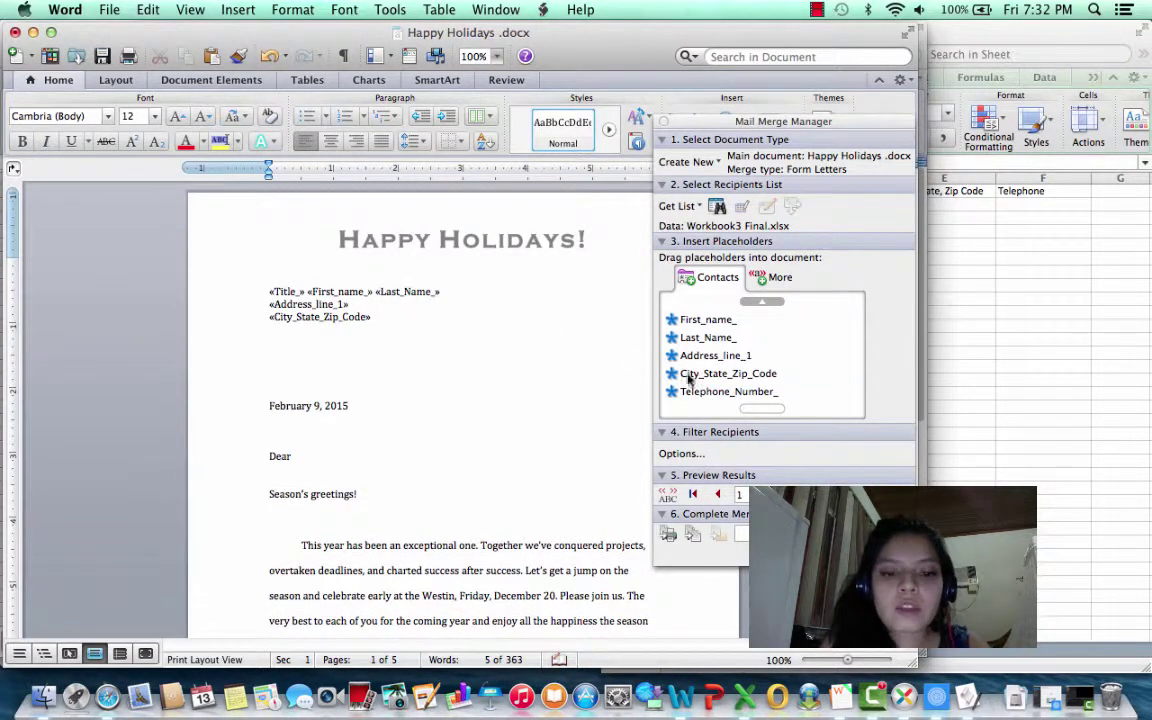
left_click(756, 391)
left_click_drag(756, 391, 500, 333)
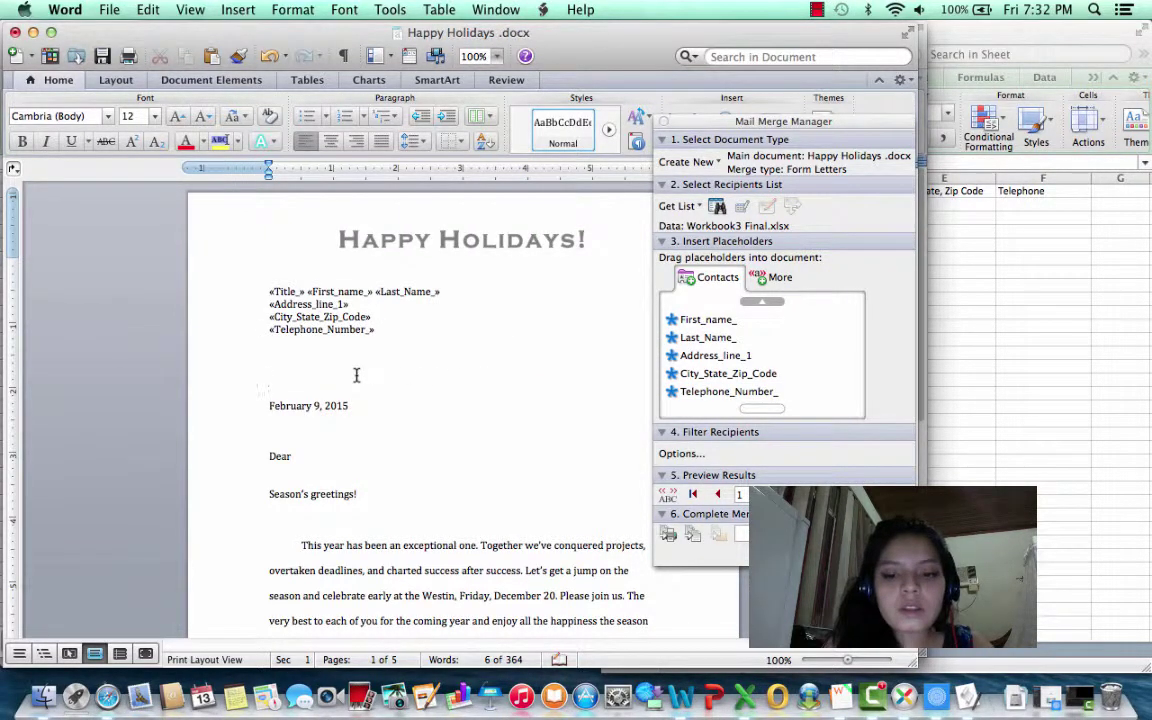
key("BackSpace")
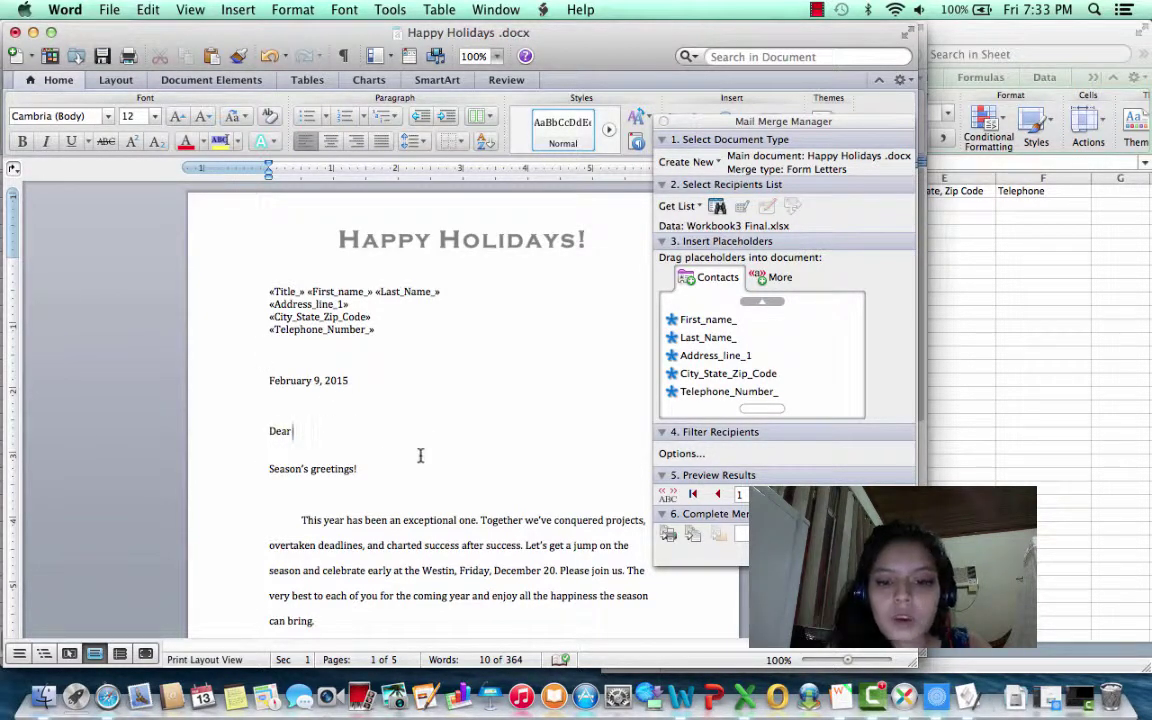
Complete the greeting after Dear with the Title_, First_name_ and Last_Name_ placeholders, and look over the rest of the letter
scroll(727, 347, "up", 1)
left_click(694, 322)
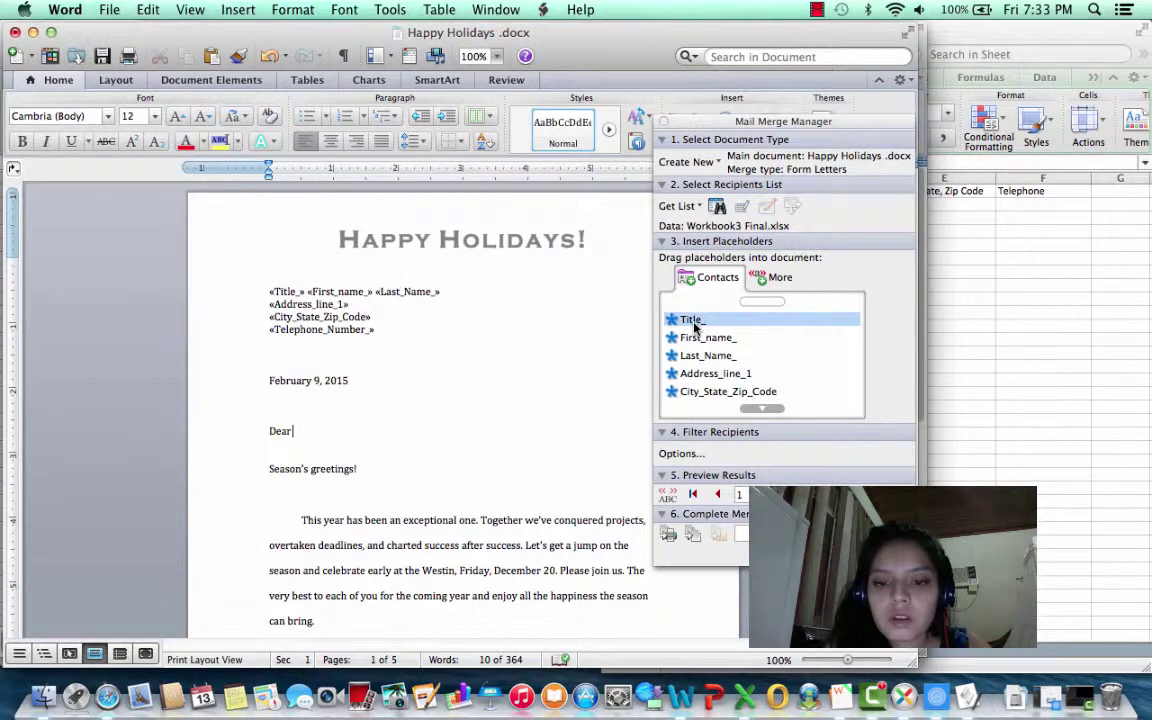
left_click_drag(694, 324, 478, 432)
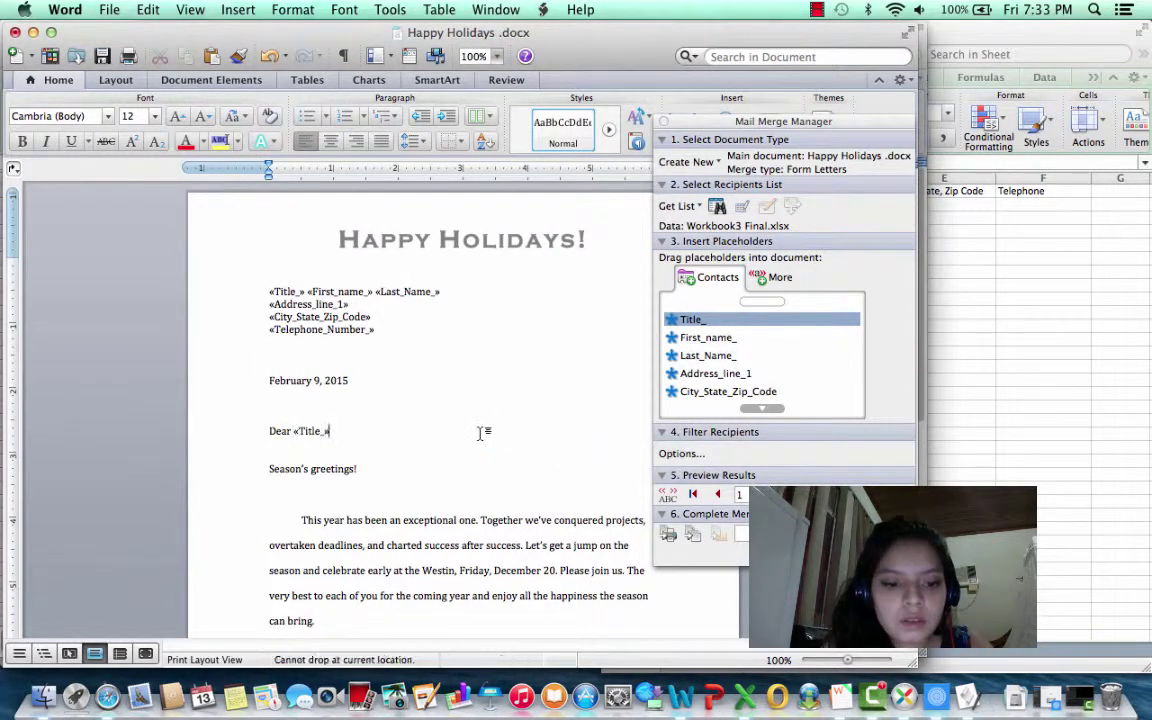
left_click(725, 337)
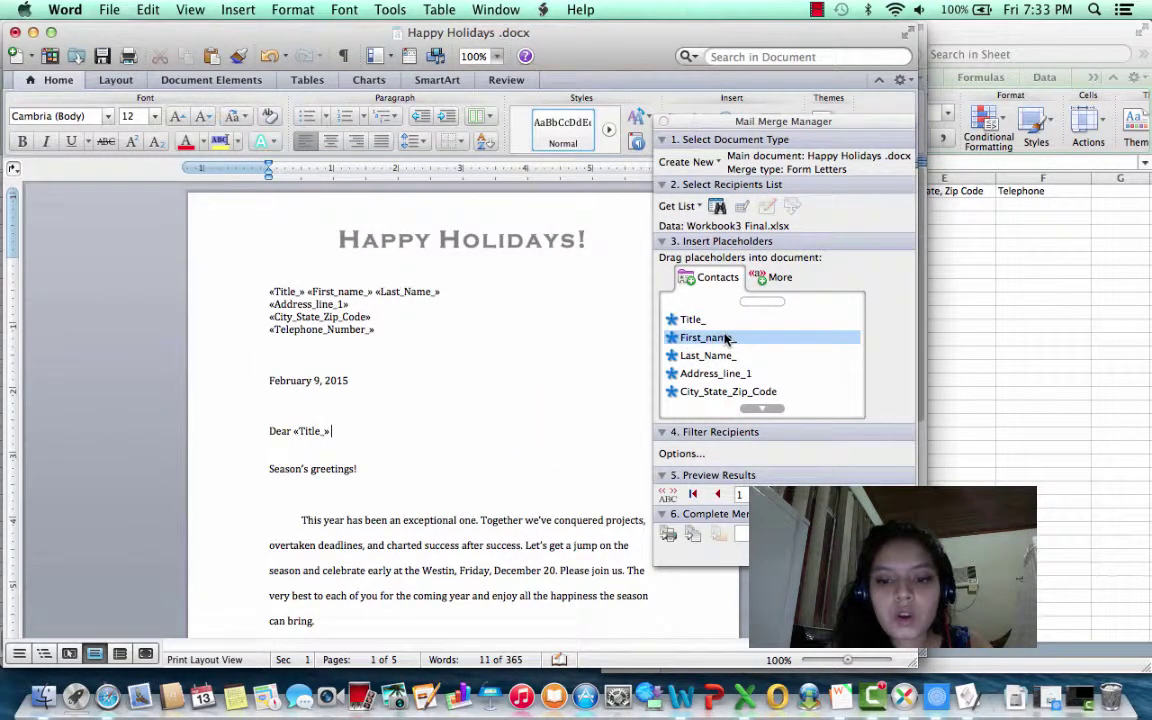
left_click_drag(720, 340, 528, 436)
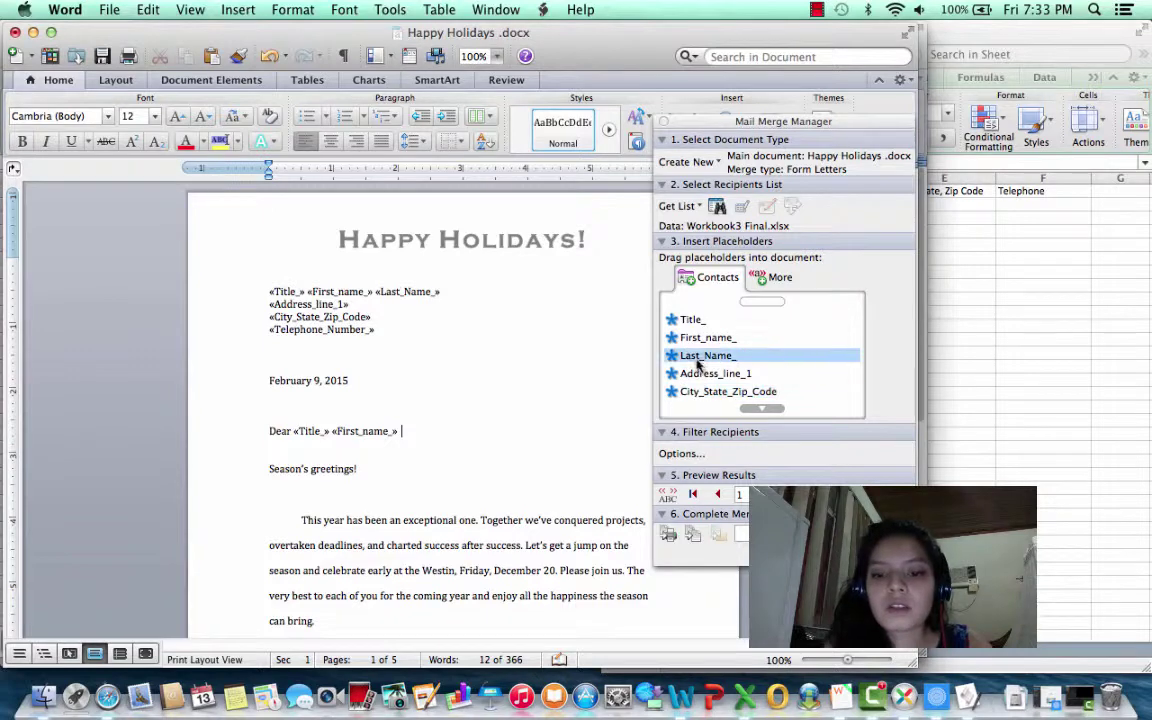
left_click_drag(673, 355, 488, 428)
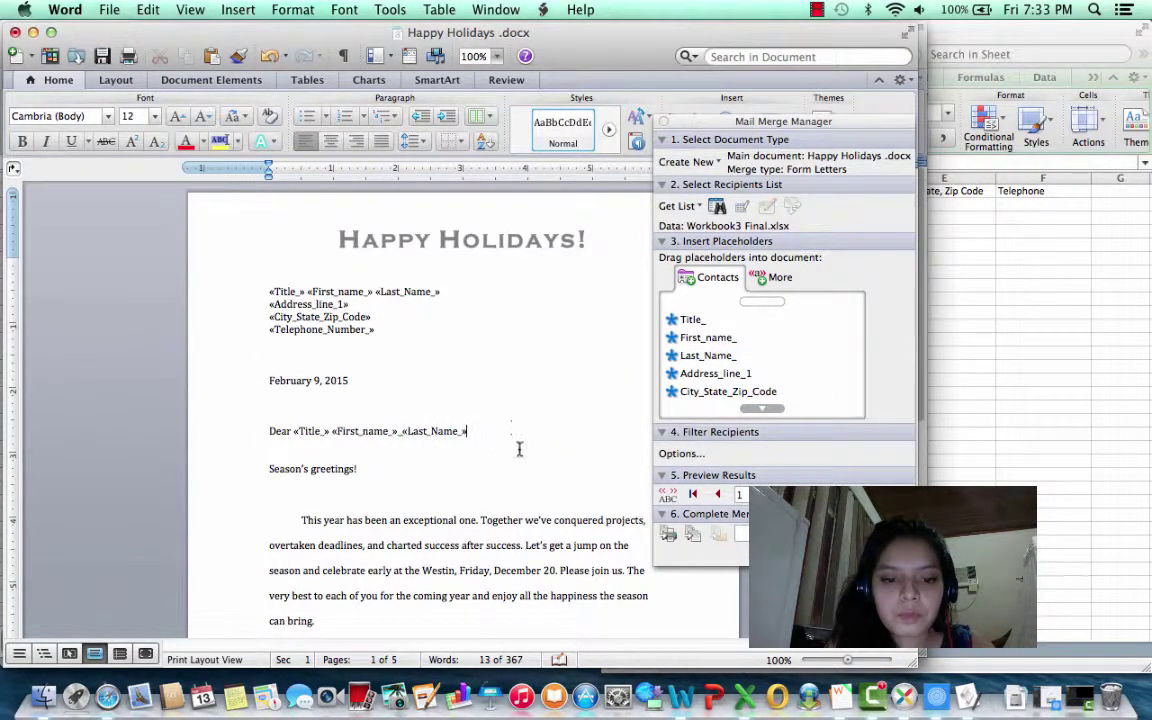
left_click(519, 448)
scroll(519, 448, "down", 5)
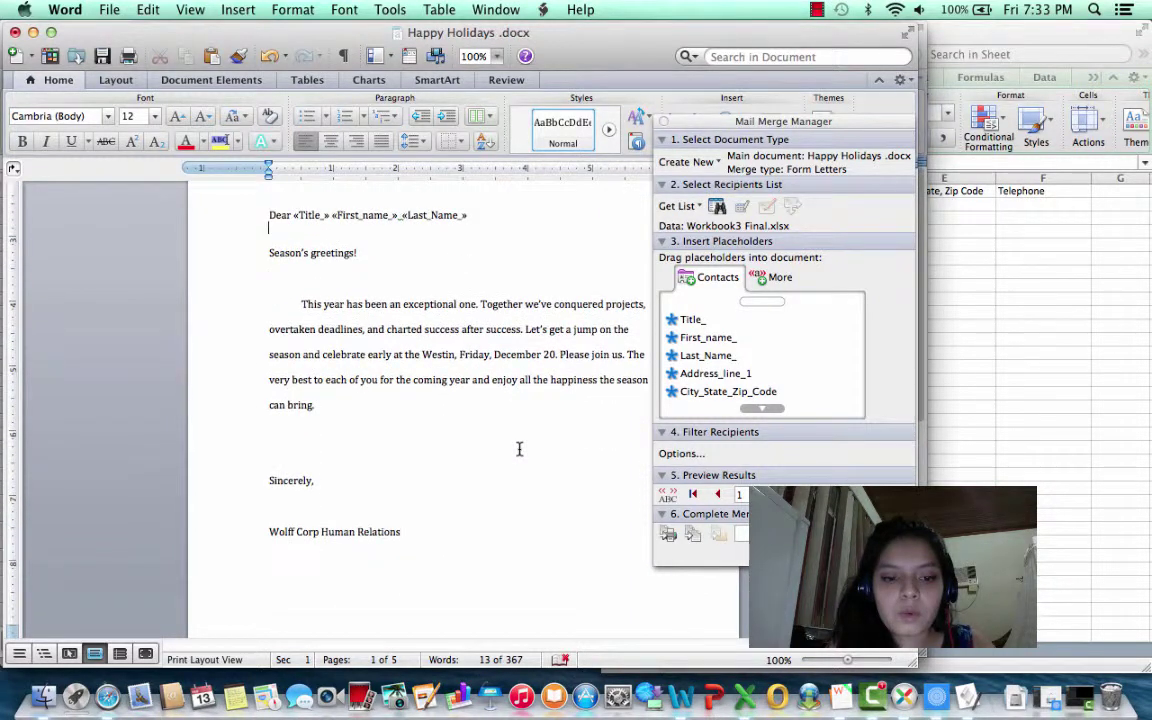
scroll(519, 448, "down", 1)
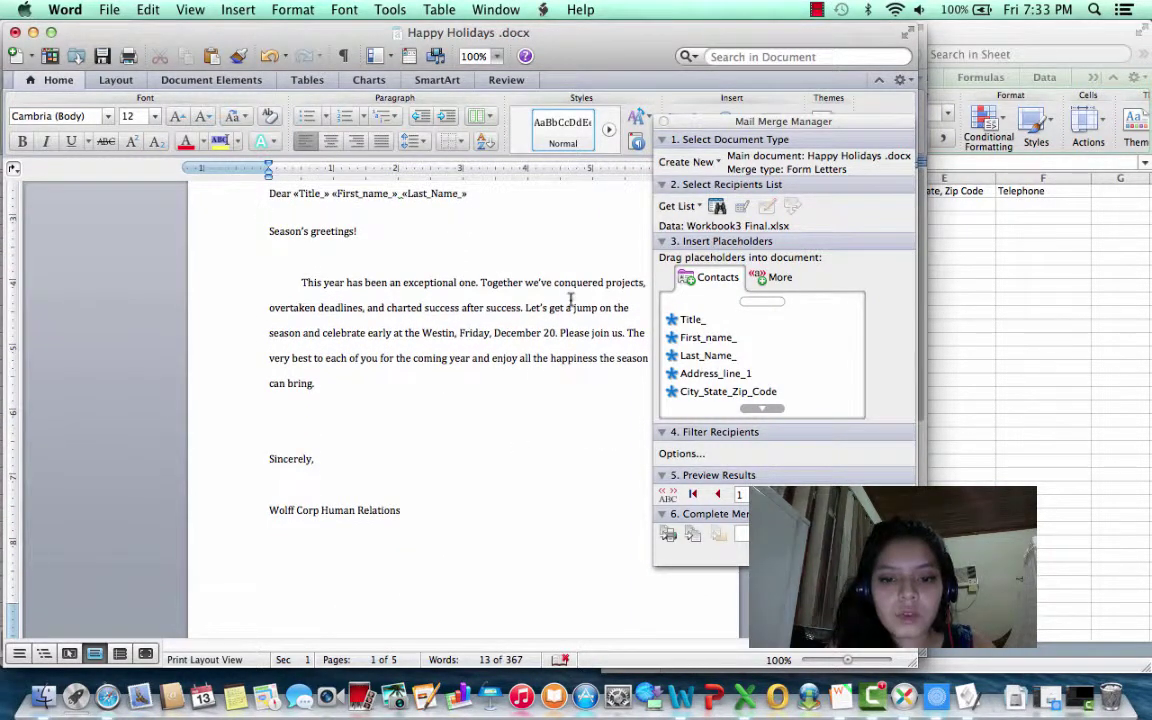
scroll(555, 395, "up", 5)
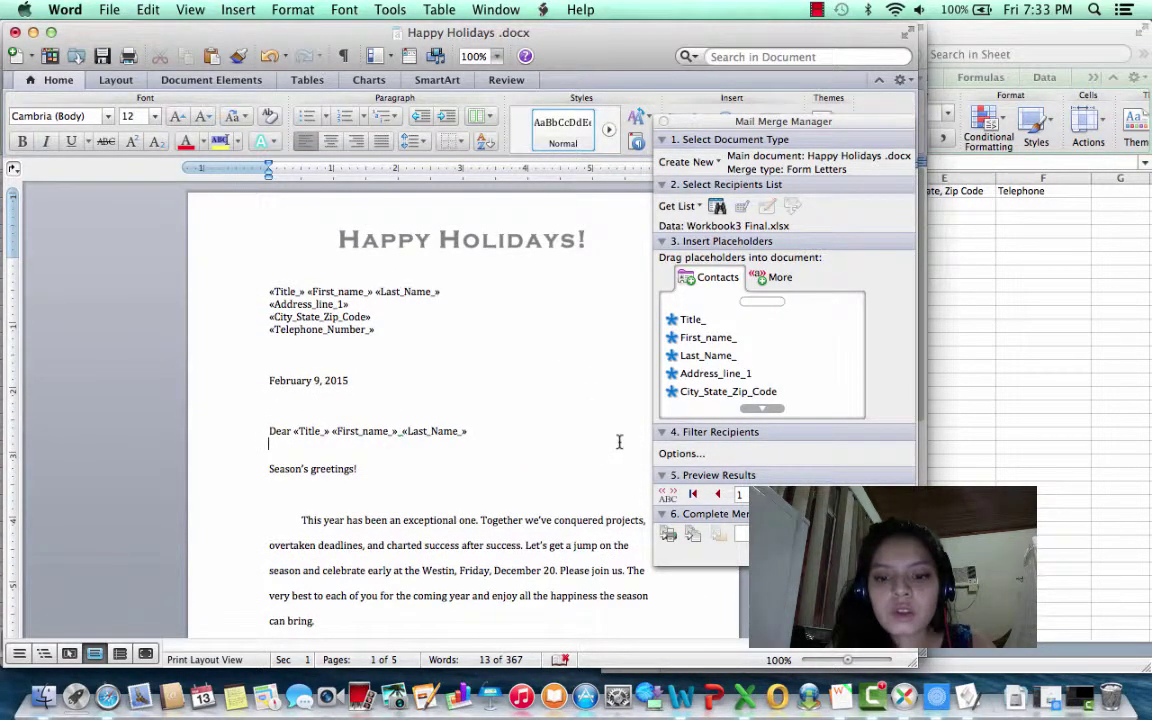
Open the recipient query options and set the first filter rule to the Title_ field with the Equal to comparison
left_click(745, 434)
left_click(745, 436)
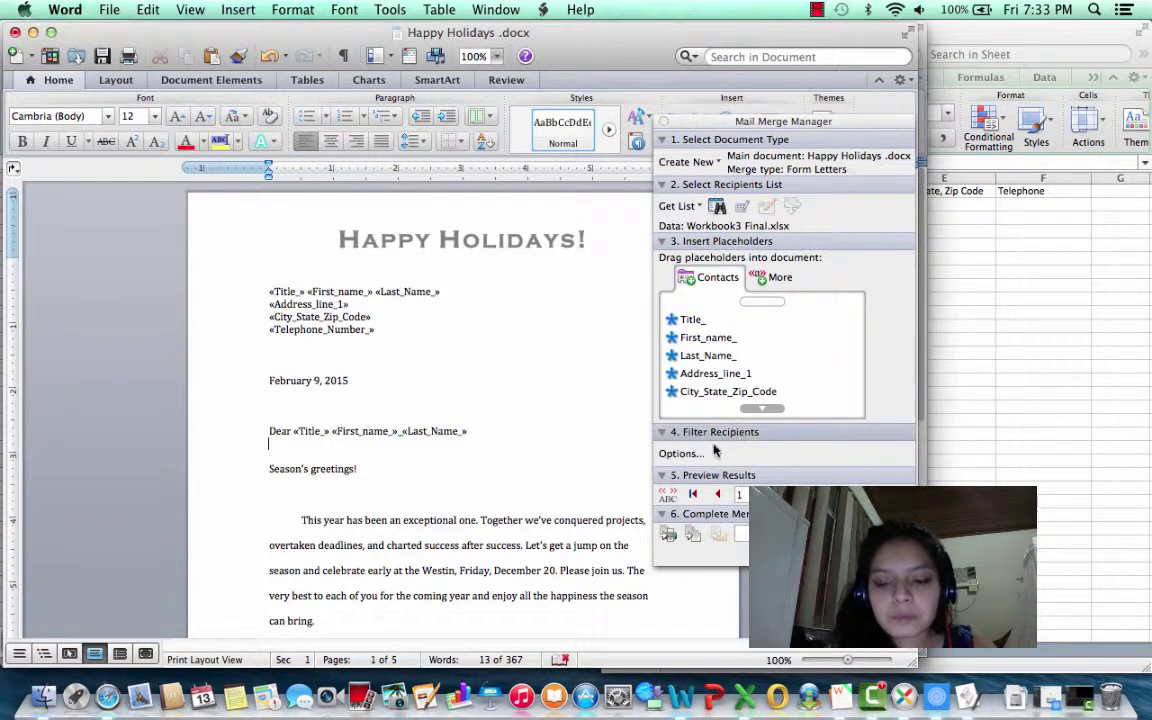
left_click(681, 453)
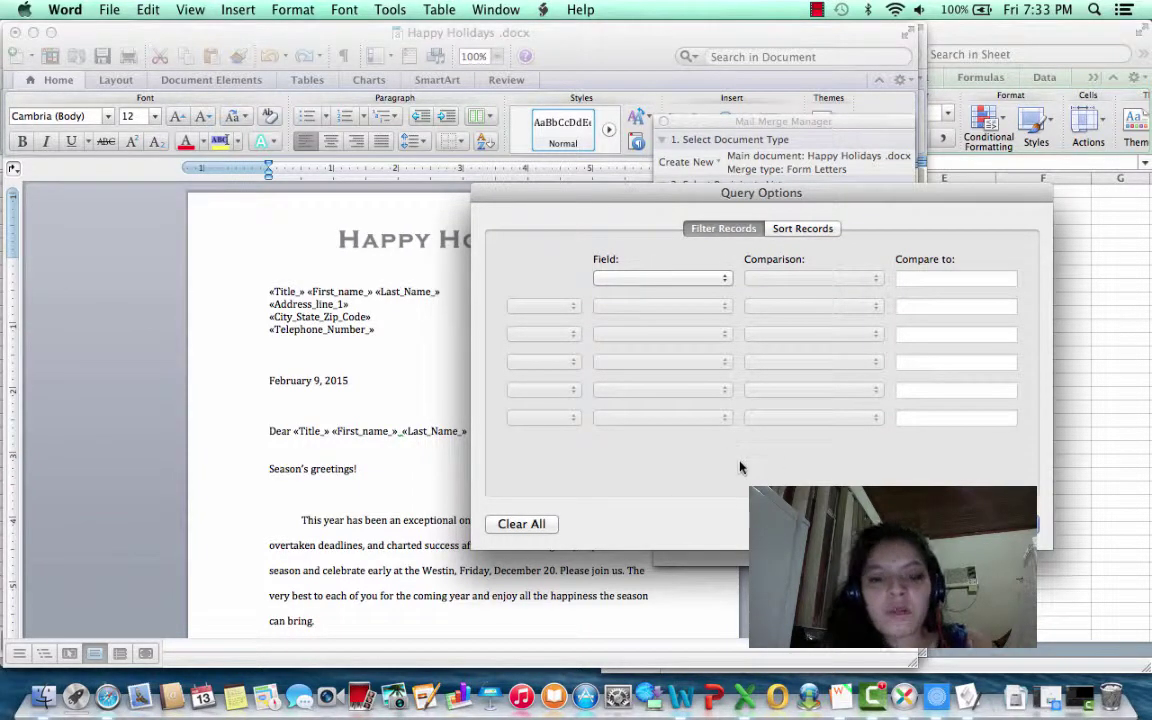
left_click(680, 280)
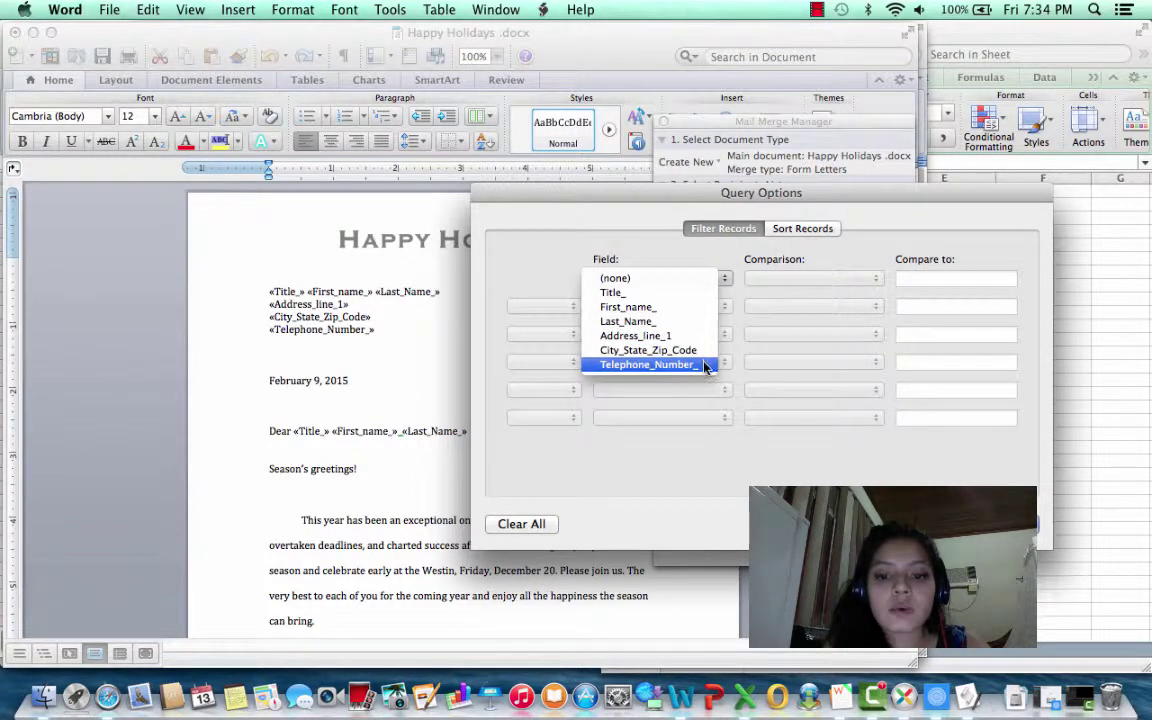
left_click(522, 258)
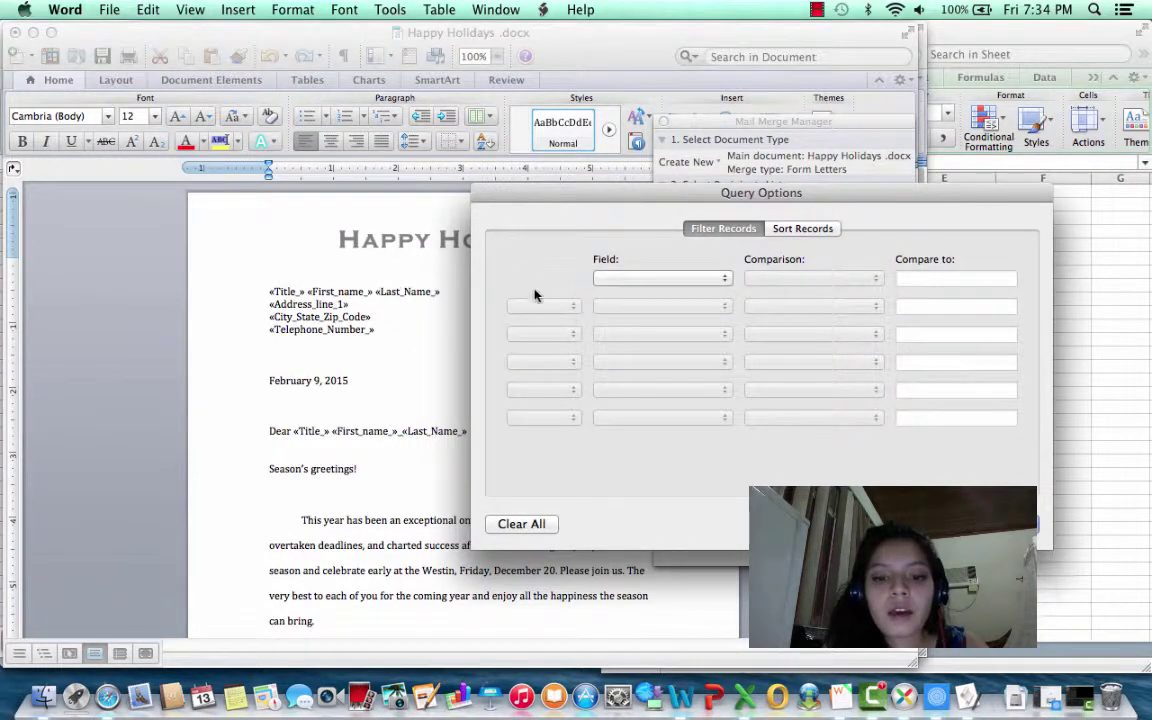
left_click(645, 278)
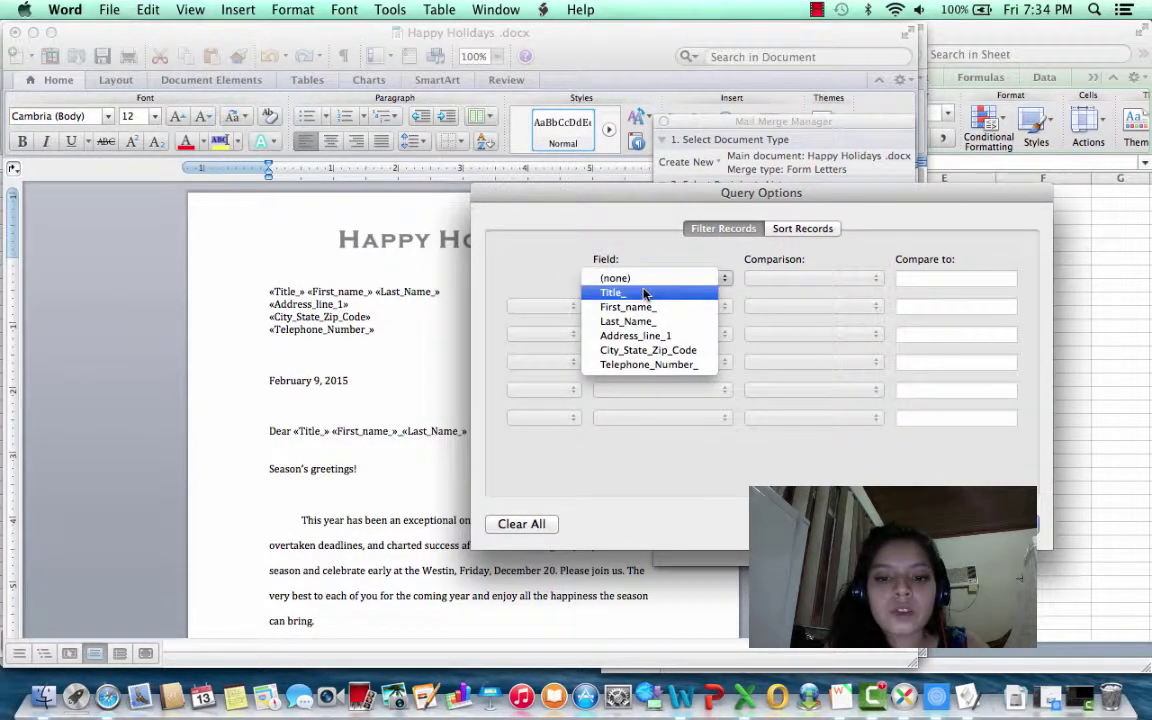
left_click(644, 293)
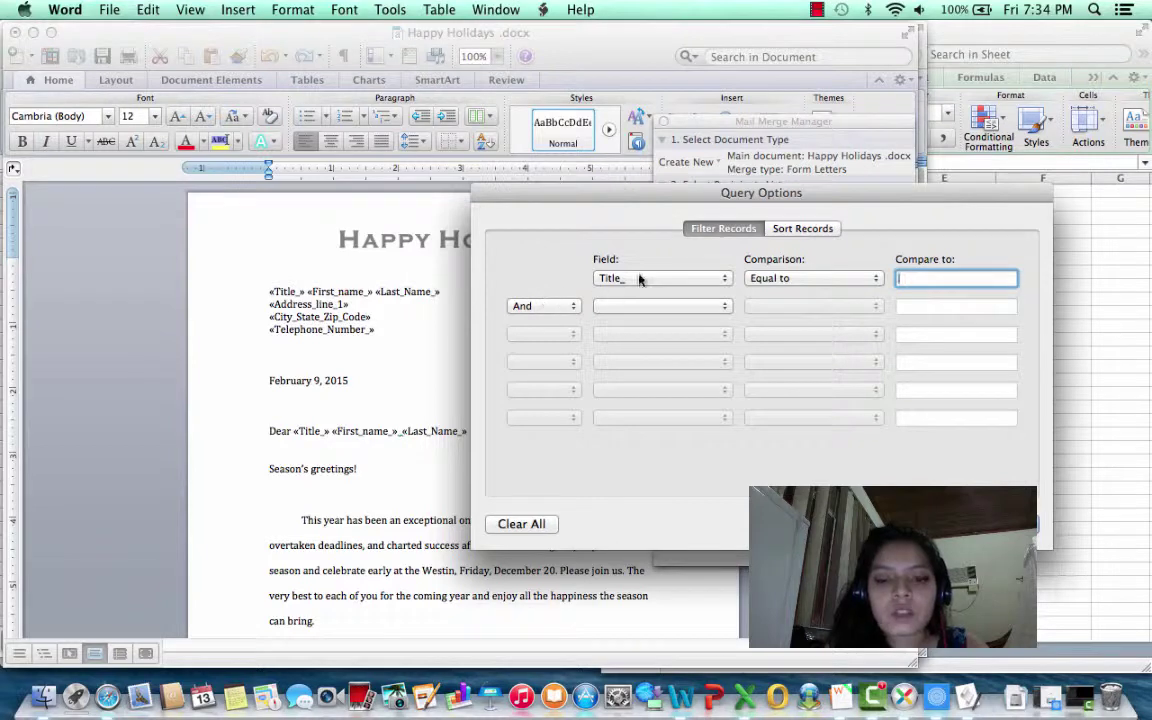
left_click(797, 280)
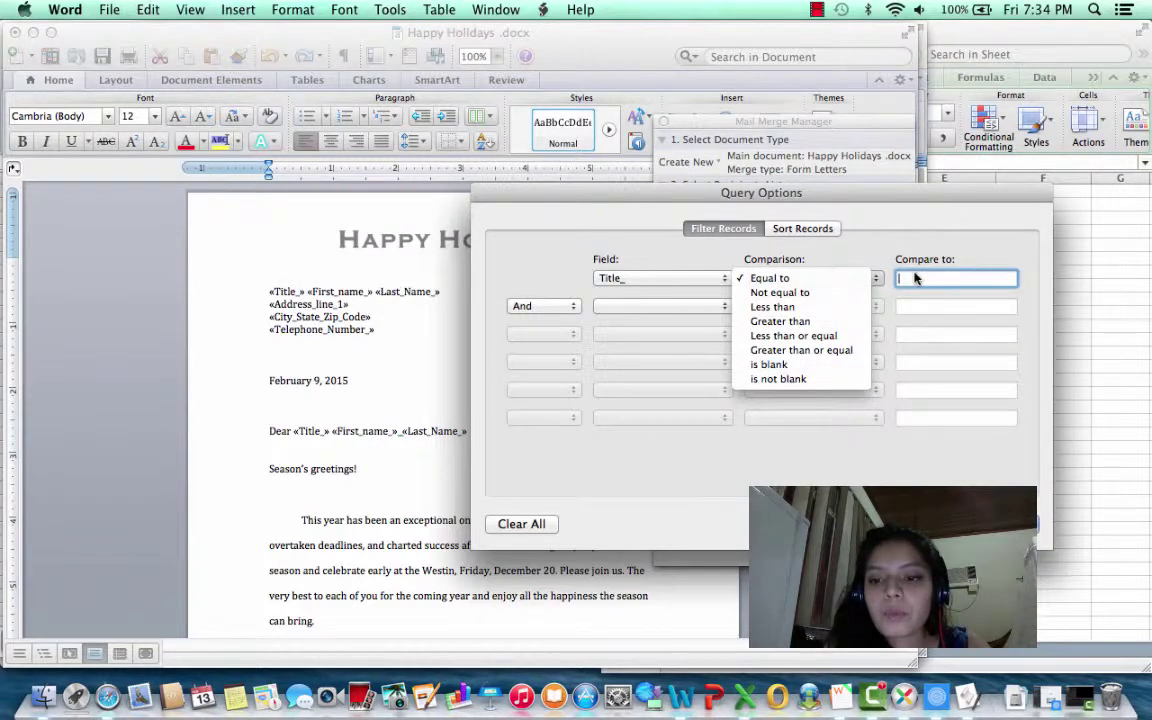
left_click(852, 278)
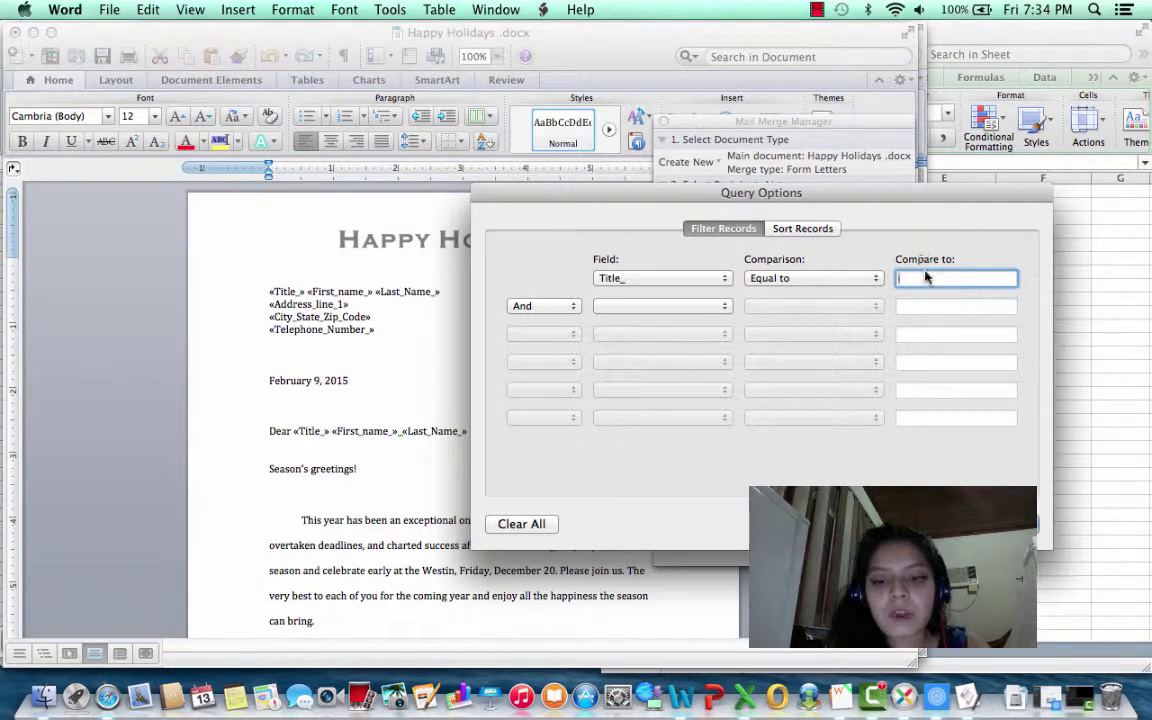
Add a second filter rule joined with Or for the Telephone_Number_ field
left_click(551, 308)
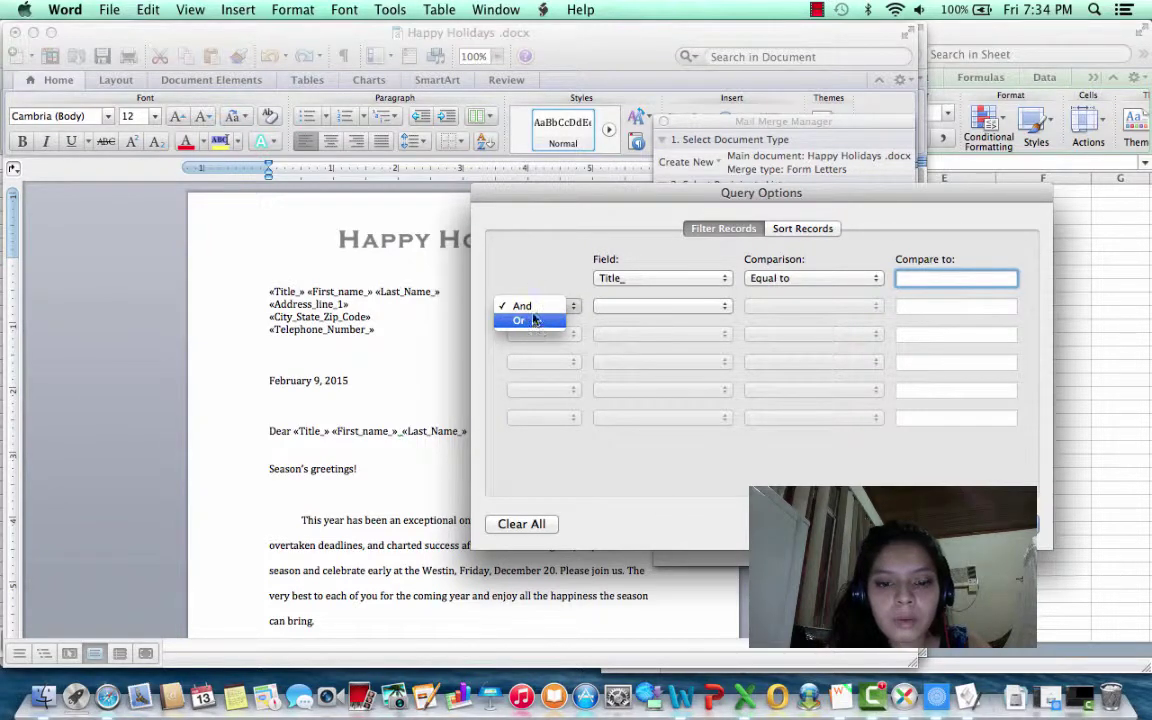
left_click(530, 320)
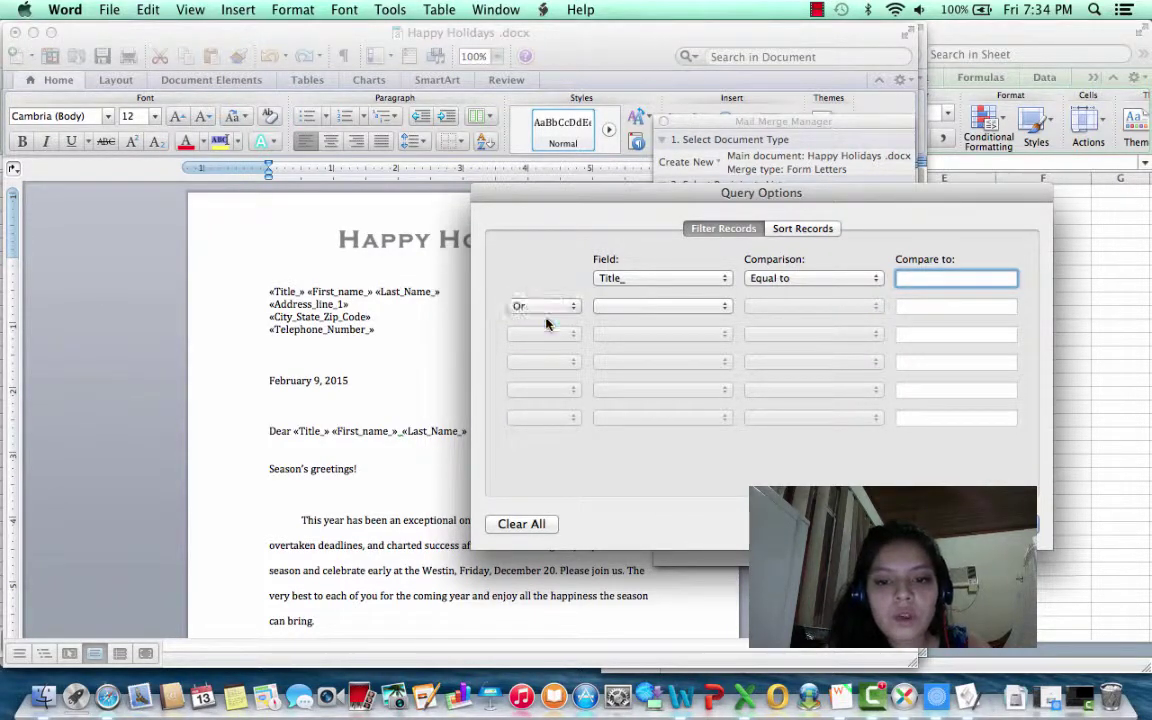
left_click(622, 306)
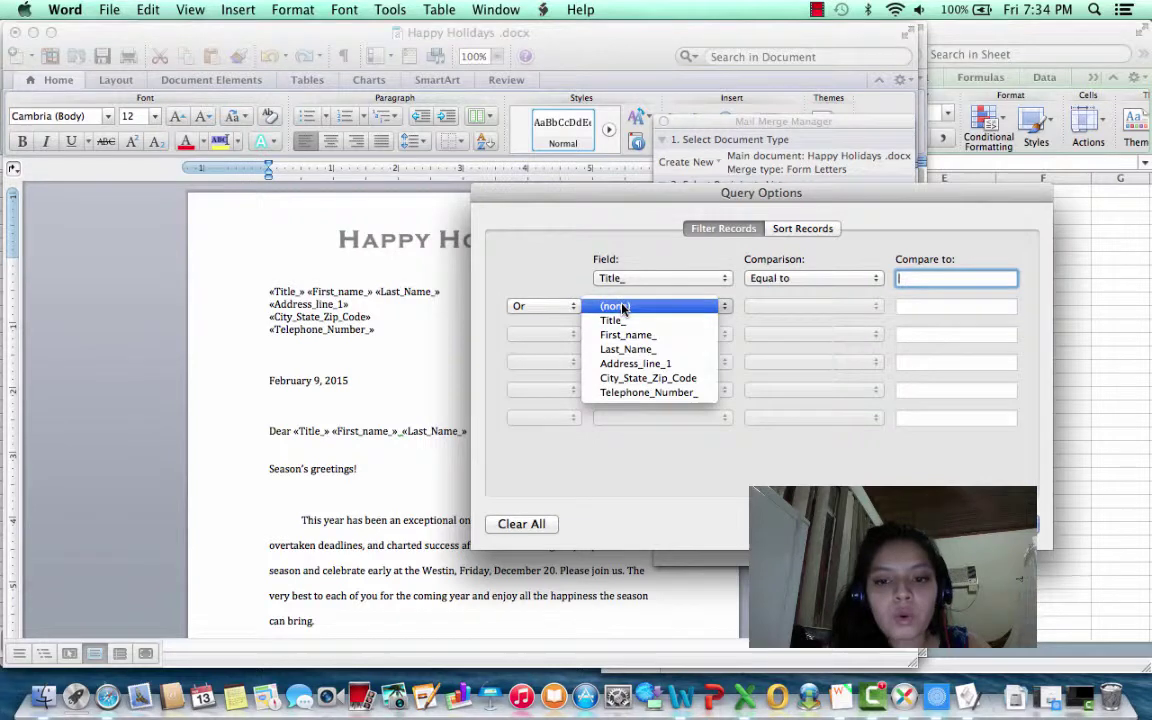
left_click(628, 396)
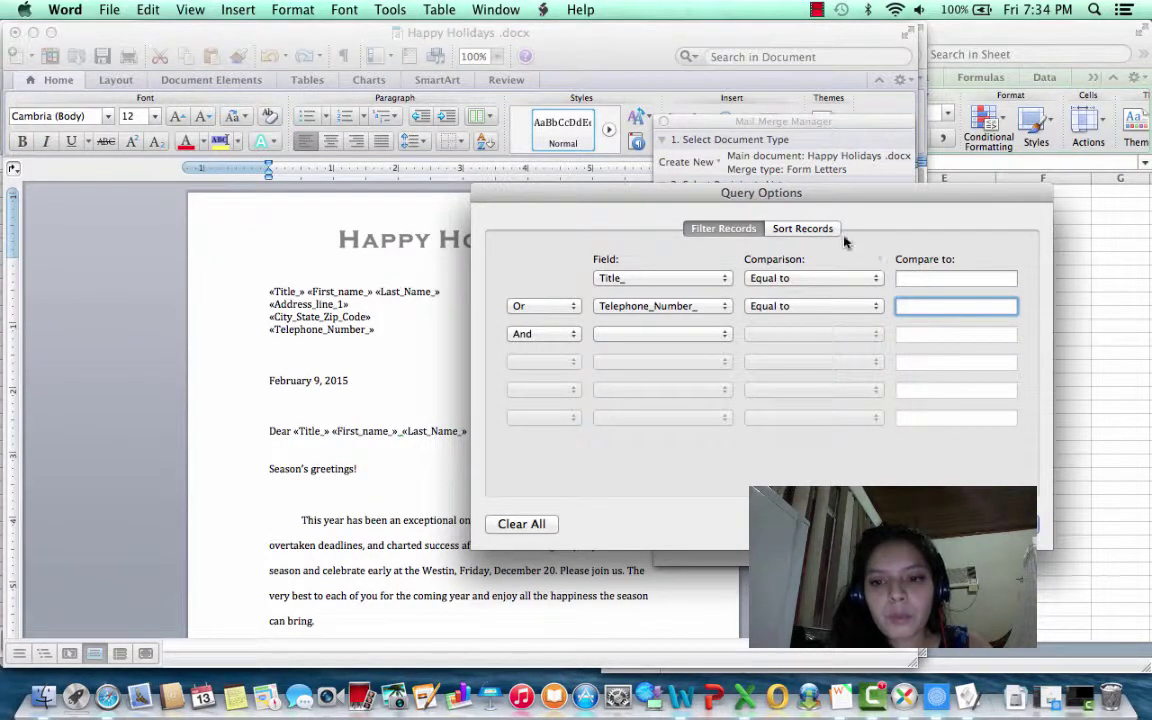
Try sorting the recipients by First_name_ in descending and ascending order, and reset the sort field to none
left_click(802, 230)
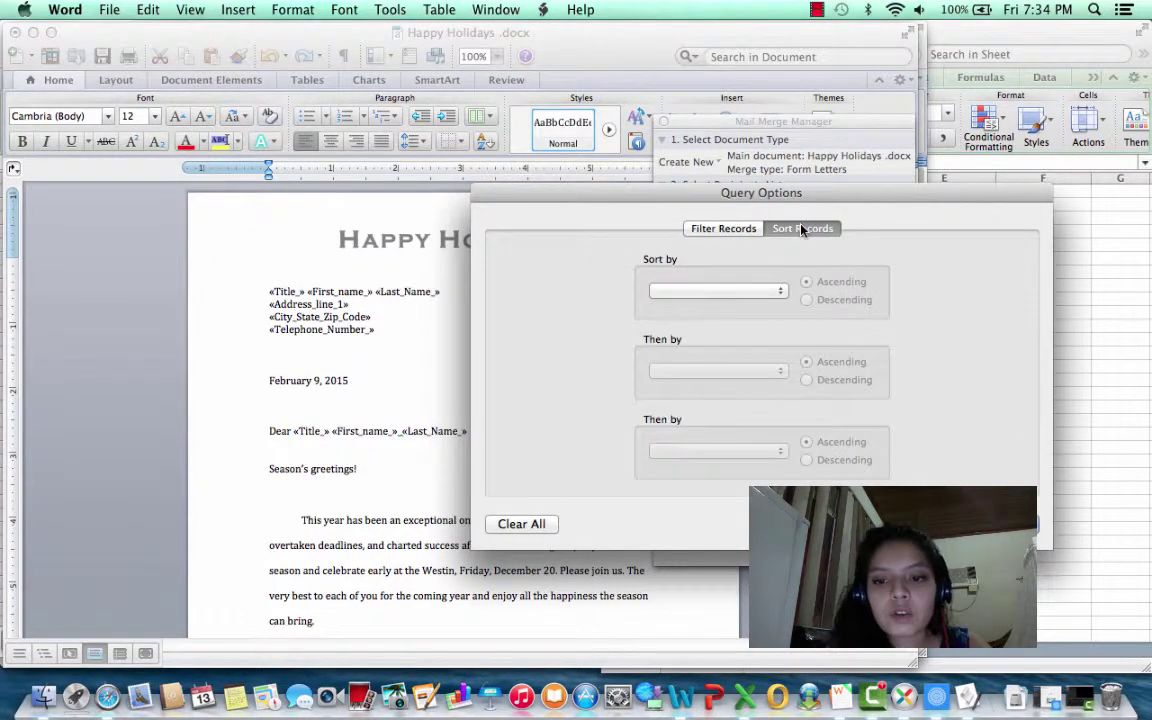
left_click(745, 292)
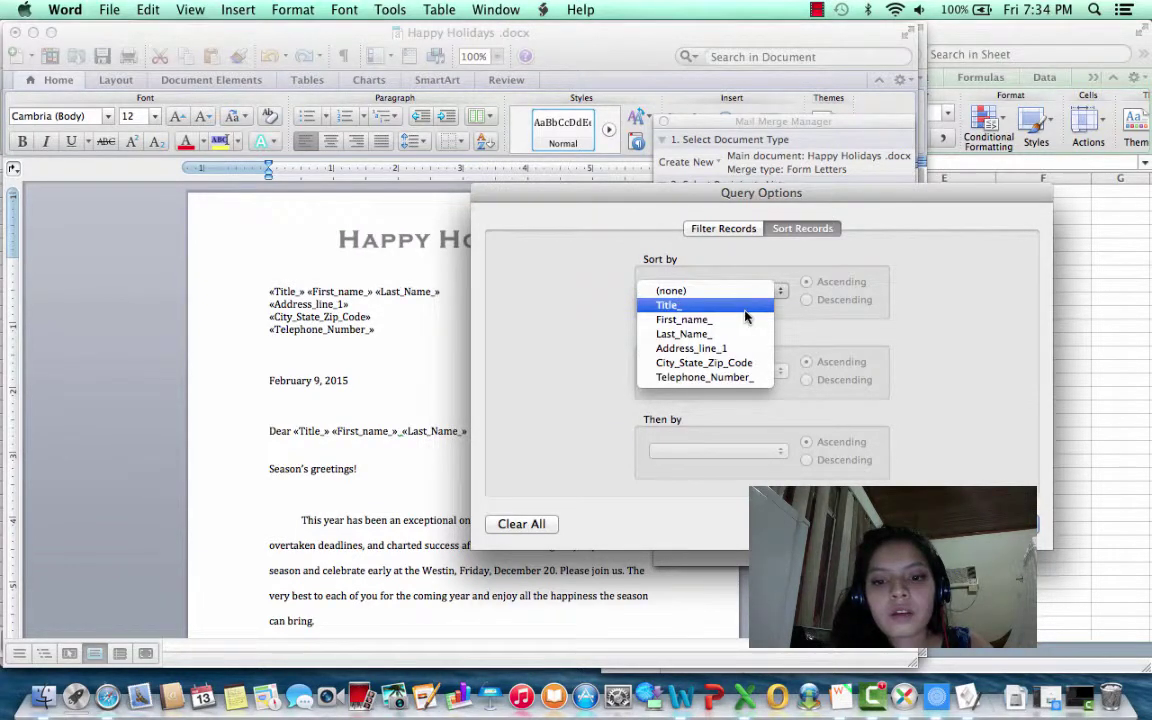
left_click(740, 321)
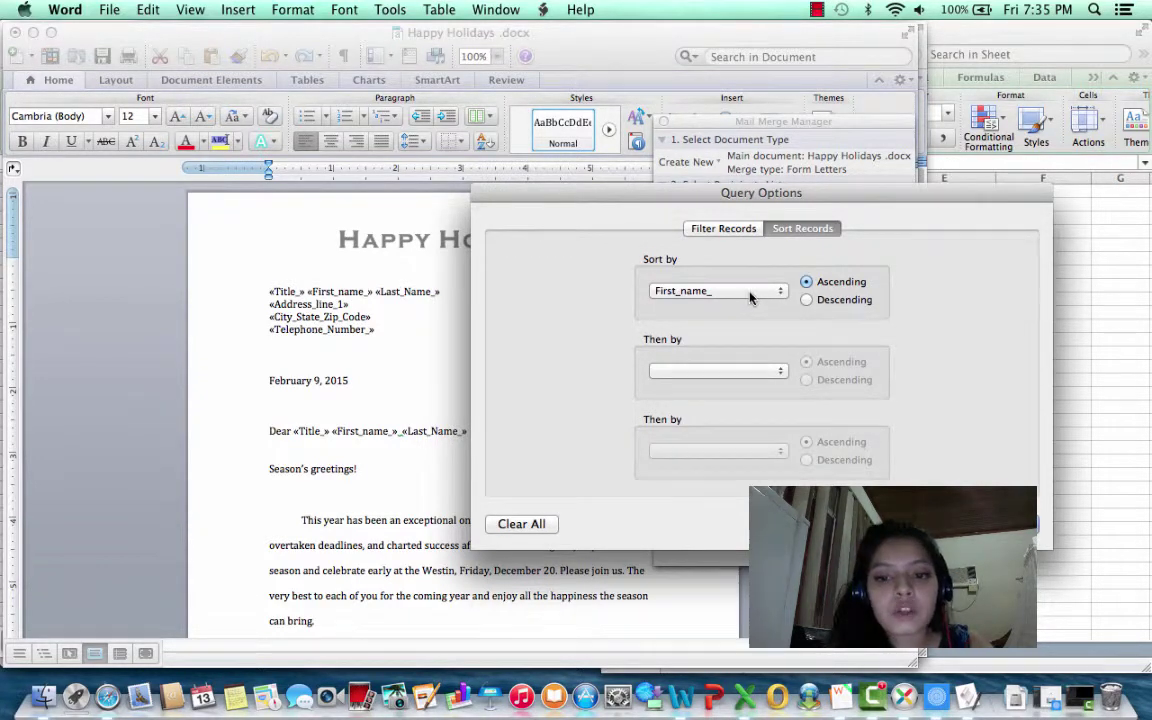
left_click(806, 301)
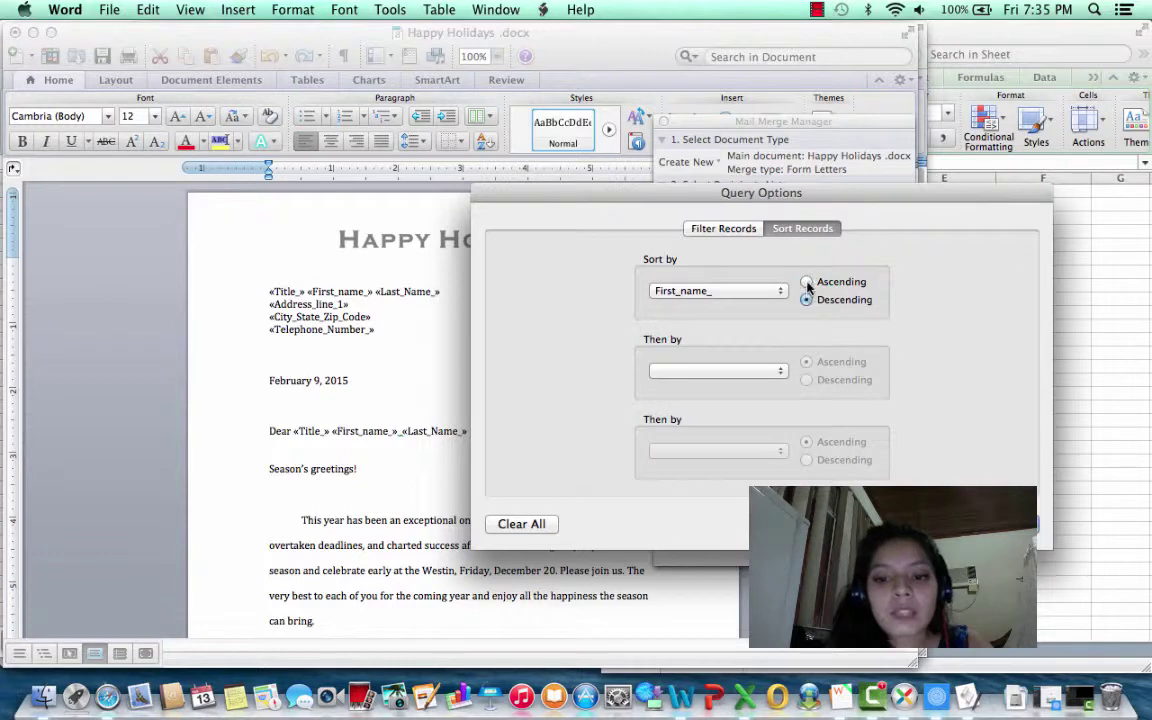
left_click(807, 283)
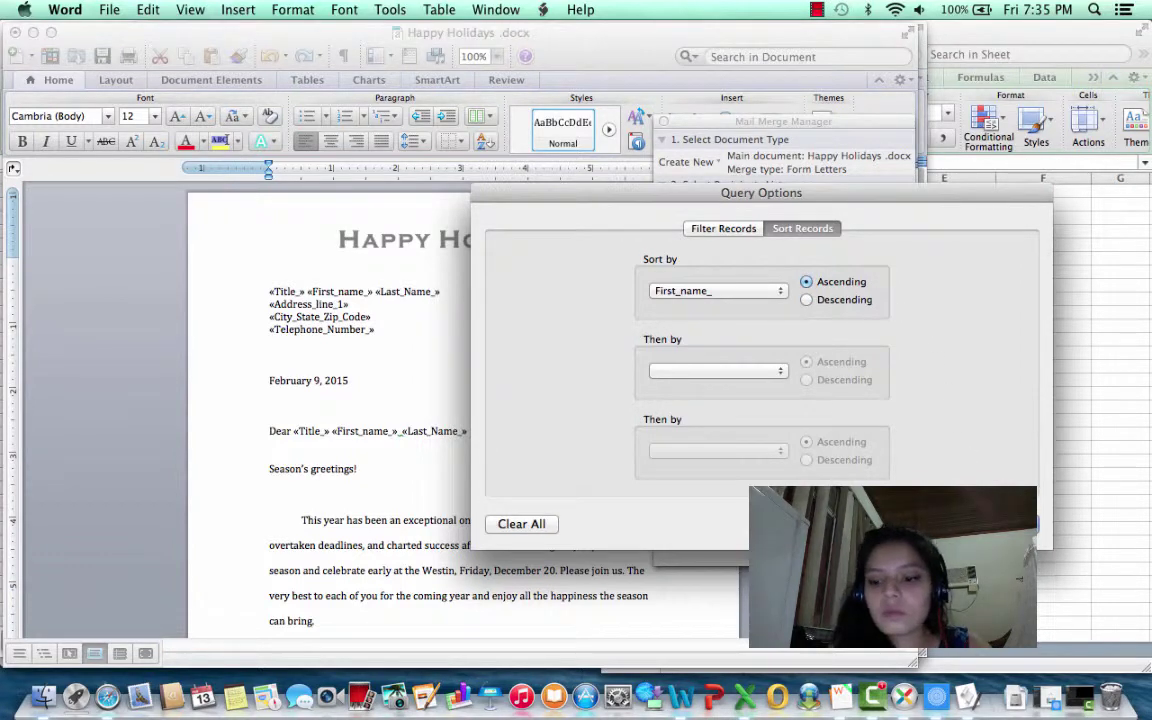
left_click(718, 290)
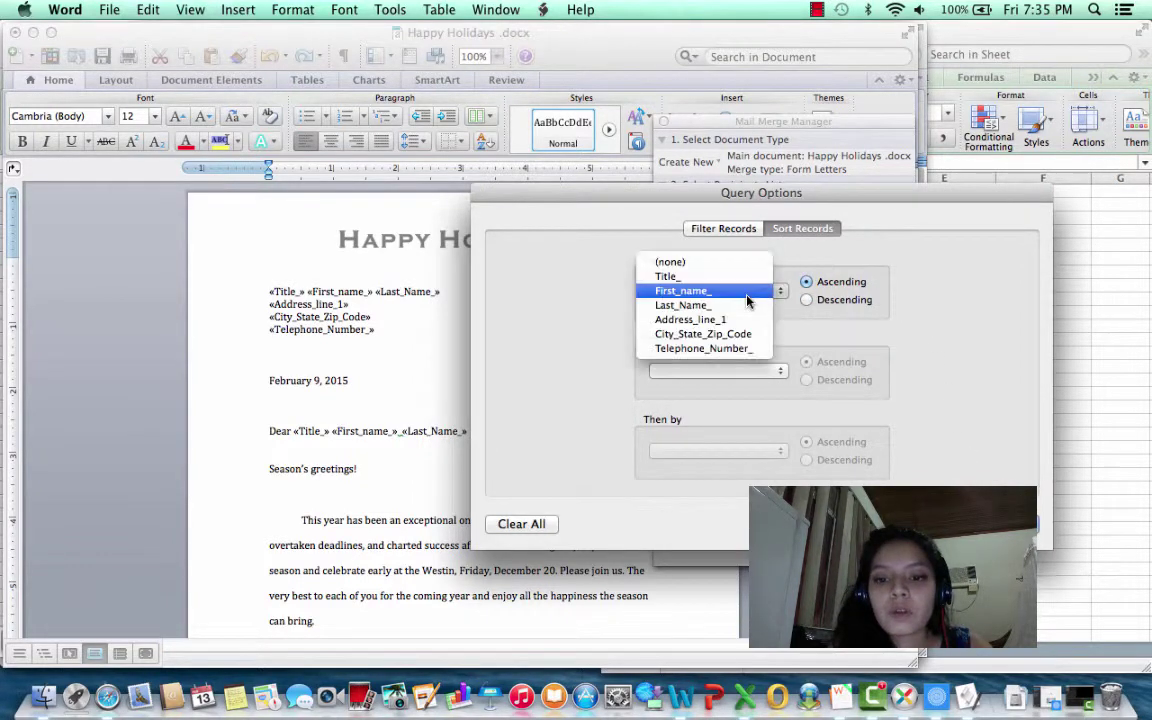
left_click(718, 257)
Clear both filter rules by setting their fields to none, and preview the merged recipient data in the letter
left_click(713, 228)
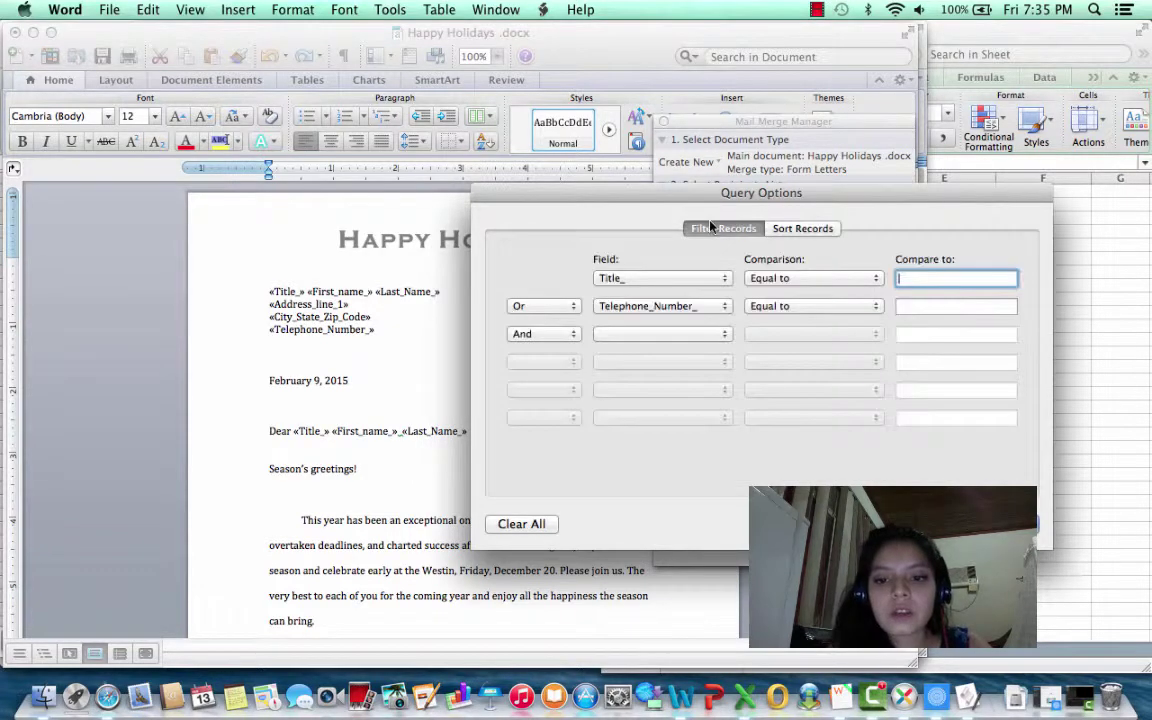
left_click(687, 282)
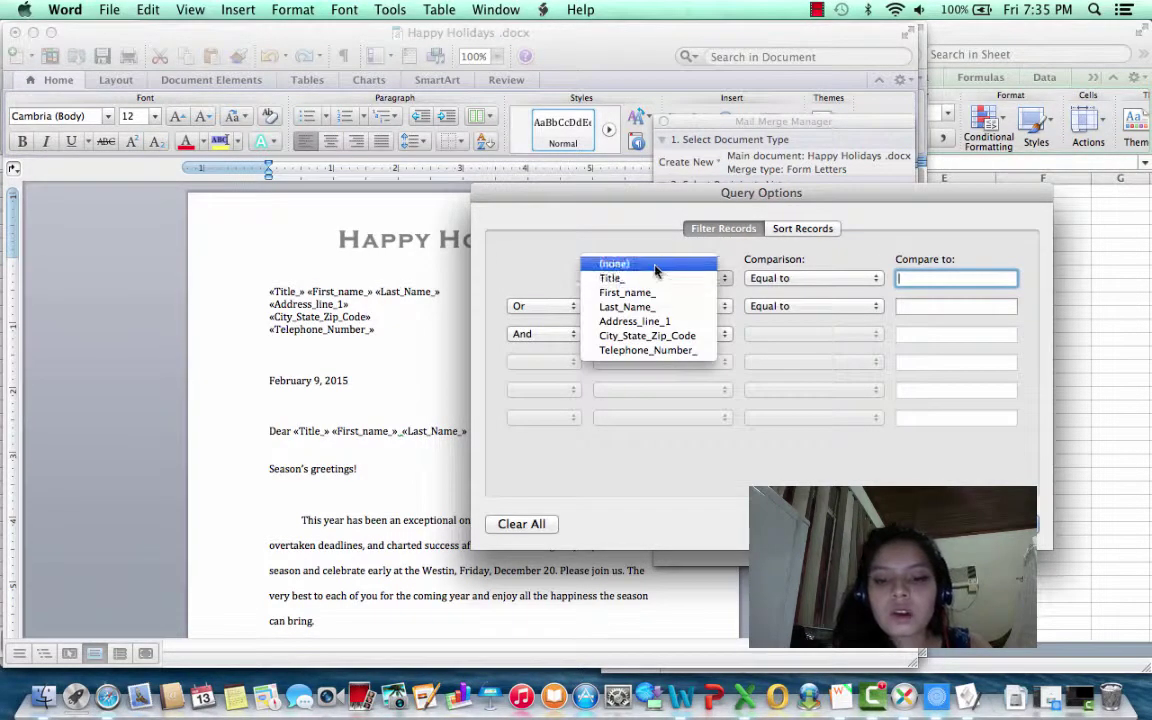
left_click(655, 263)
left_click(650, 278)
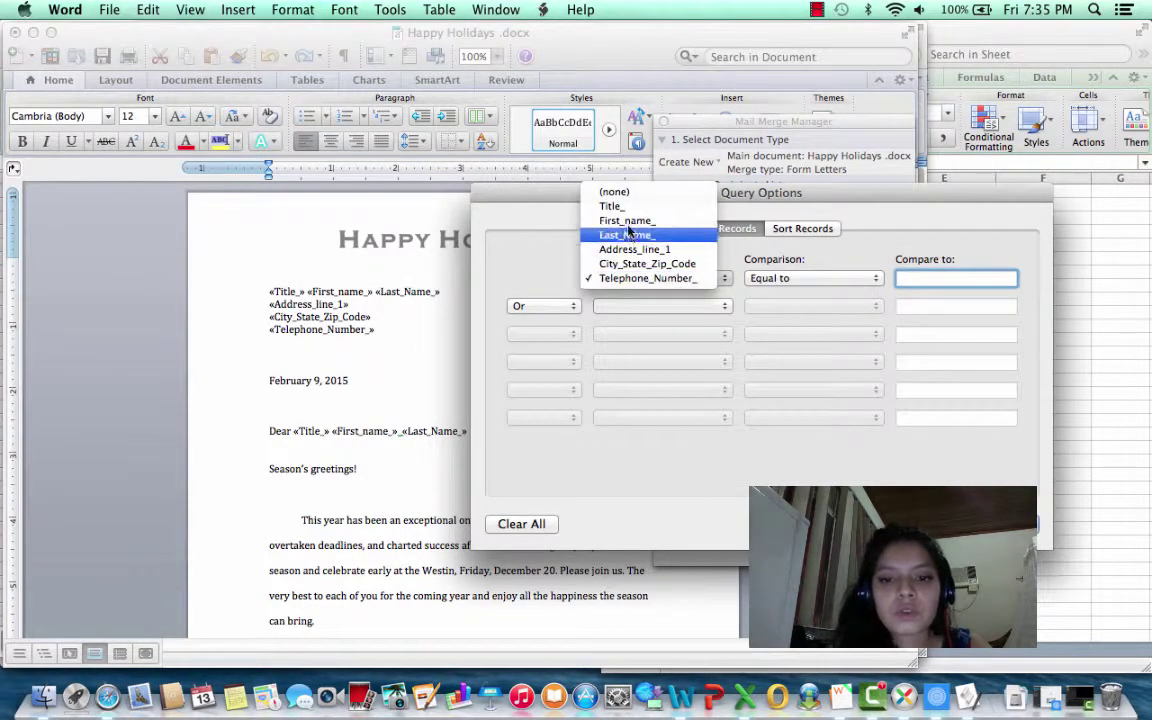
left_click(621, 191)
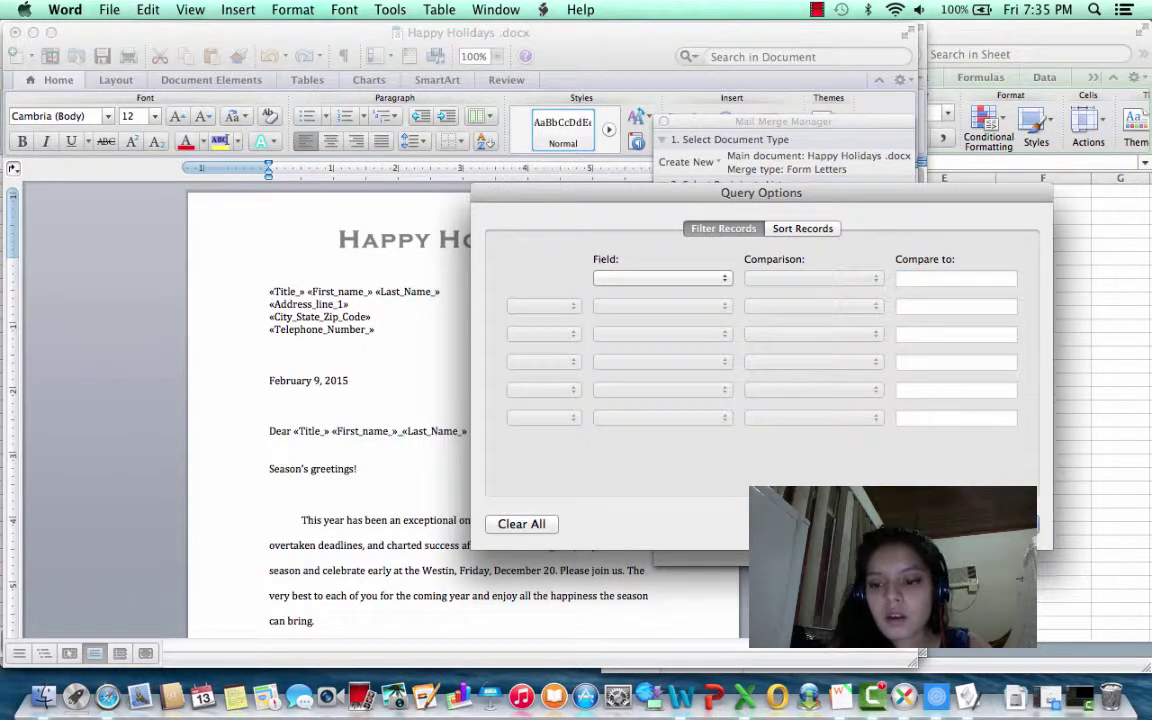
left_click(1005, 523)
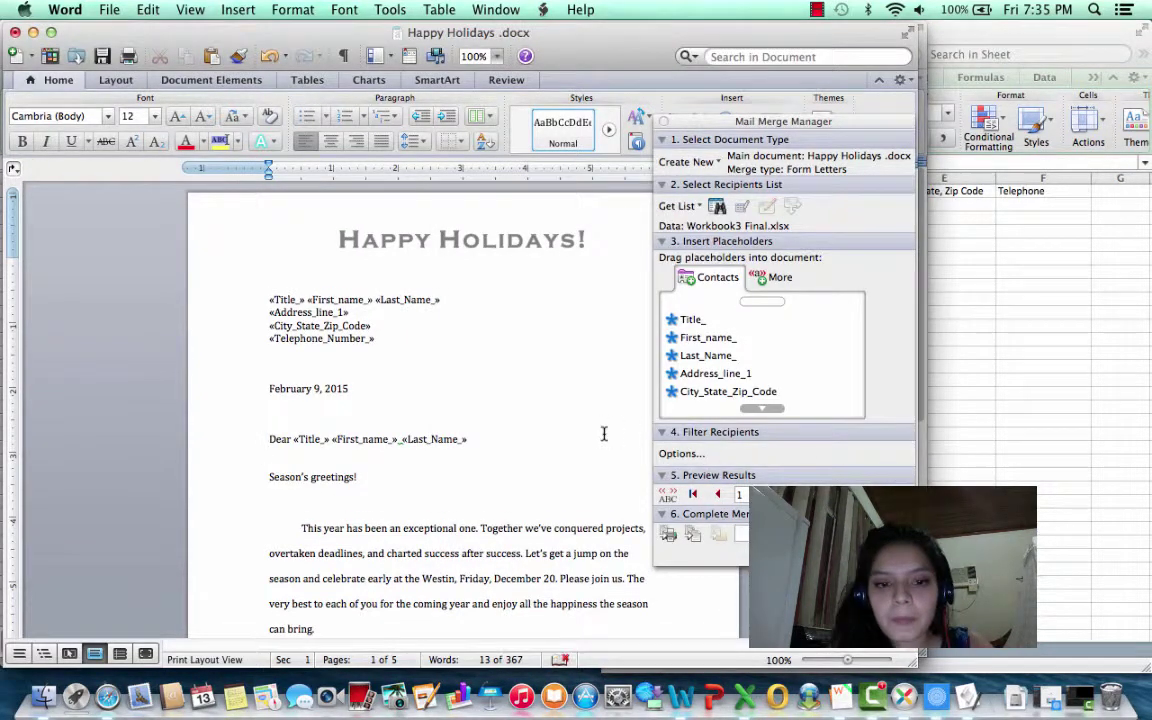
left_click(674, 496)
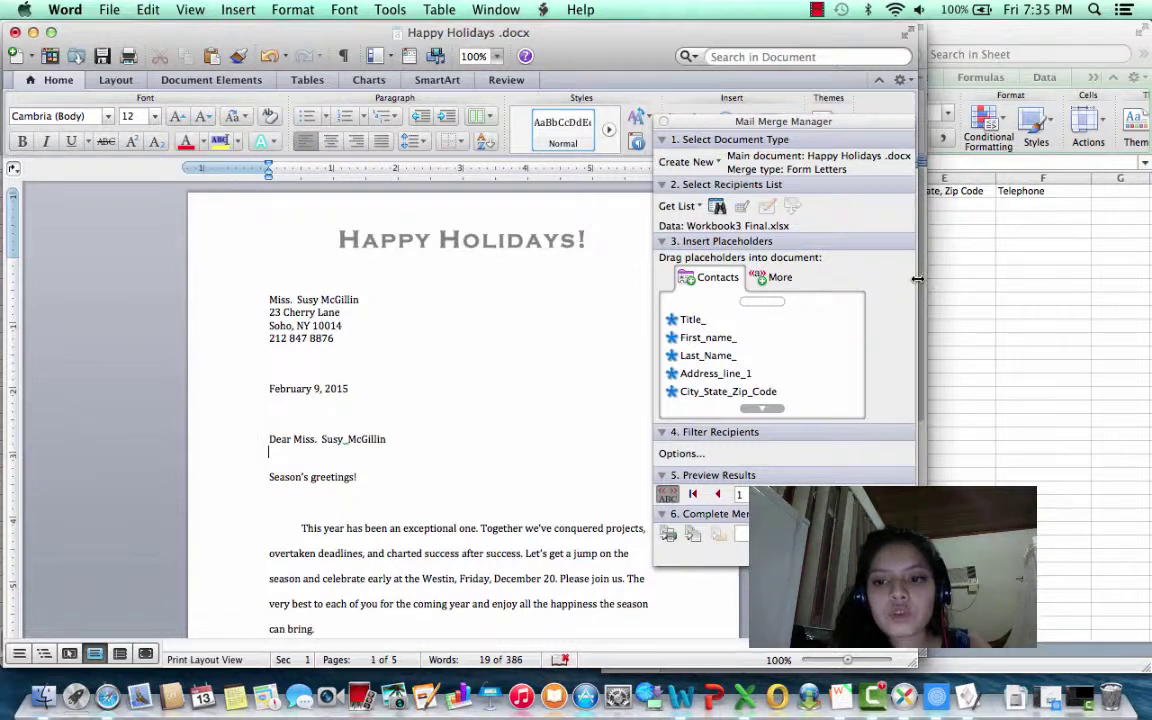
Close the blank Document7 and arrange the Happy Holidays letter and the Workbook3 Final sheet side by side, with the letter active
left_click_drag(917, 279, 645, 293)
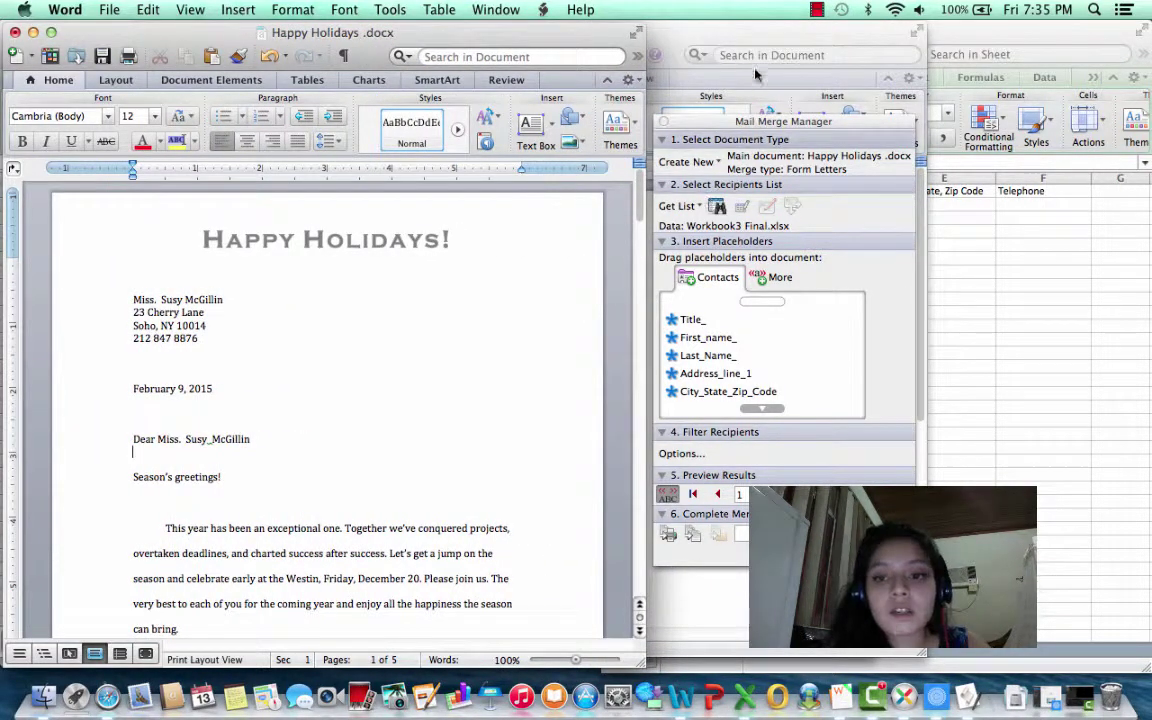
key("super+n")
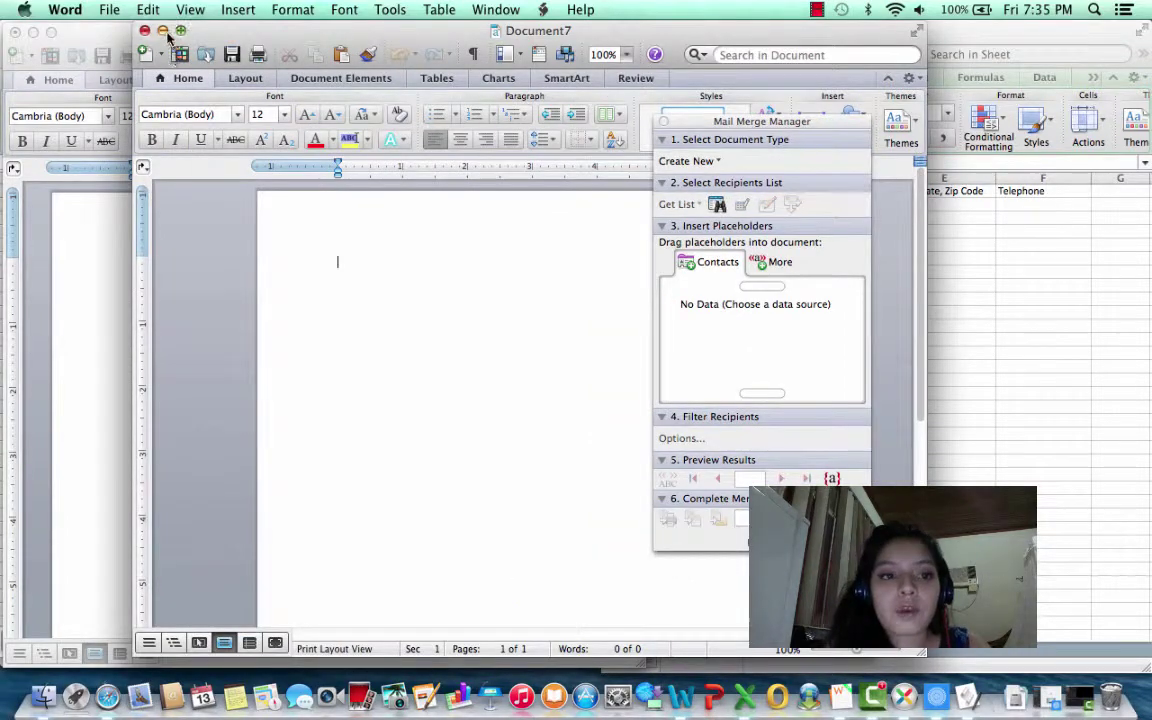
left_click(144, 30)
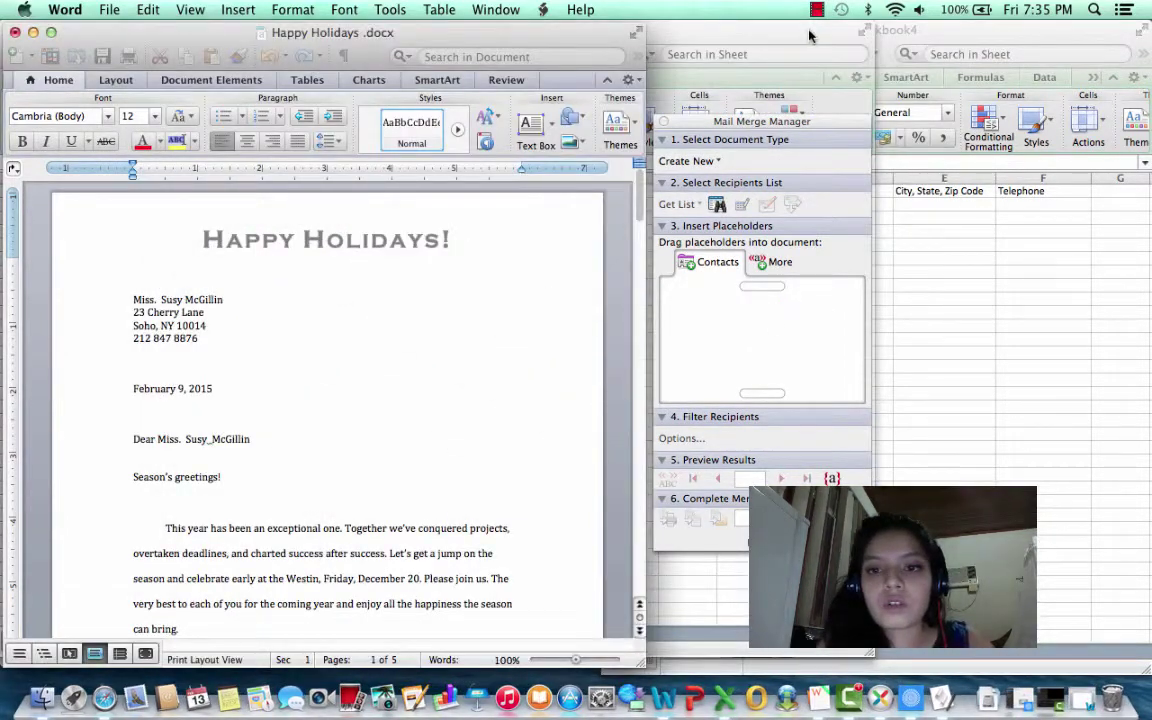
left_click(729, 31)
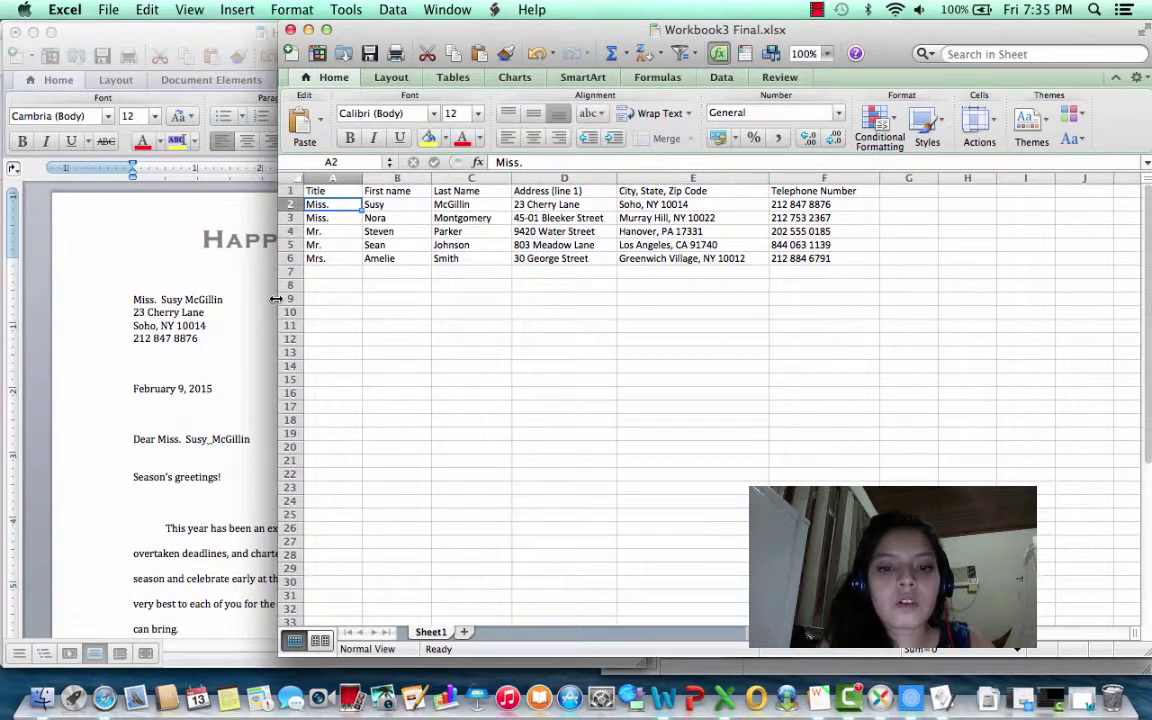
left_click_drag(278, 300, 648, 290)
left_click(535, 406)
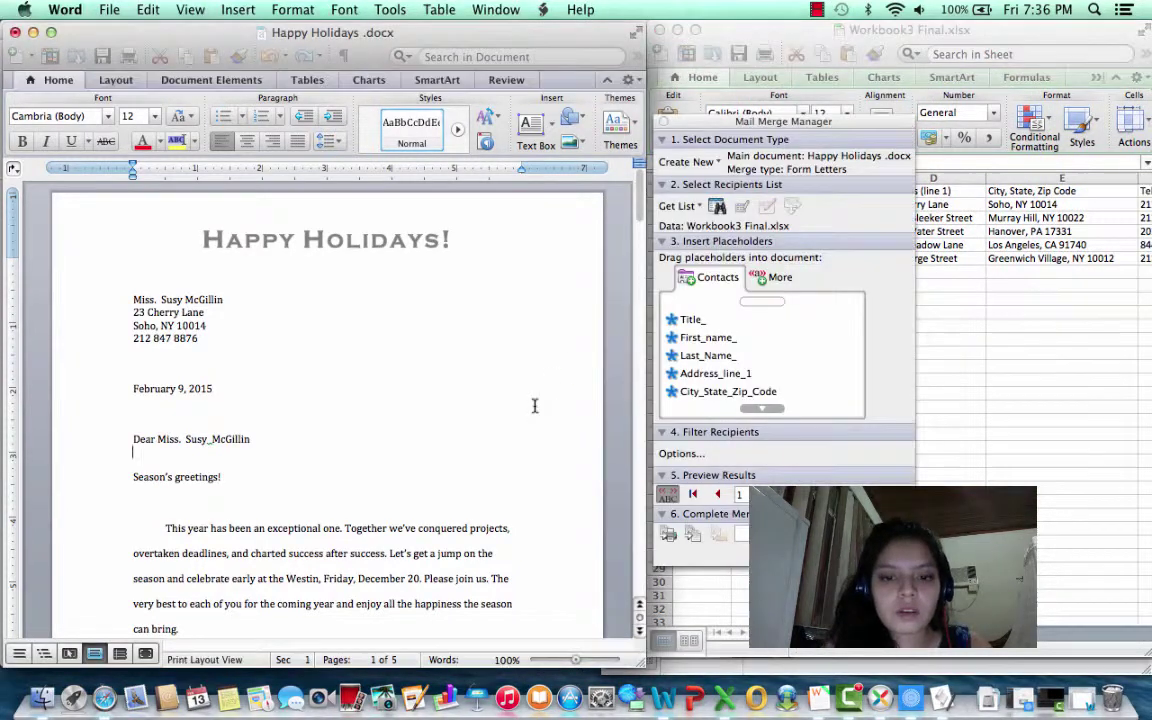
Preview the second recipient's letter and correct its greeting with a space between the first and last names and a closing comma
scroll(598, 310, "down", 1)
scroll(598, 310, "down", 1)
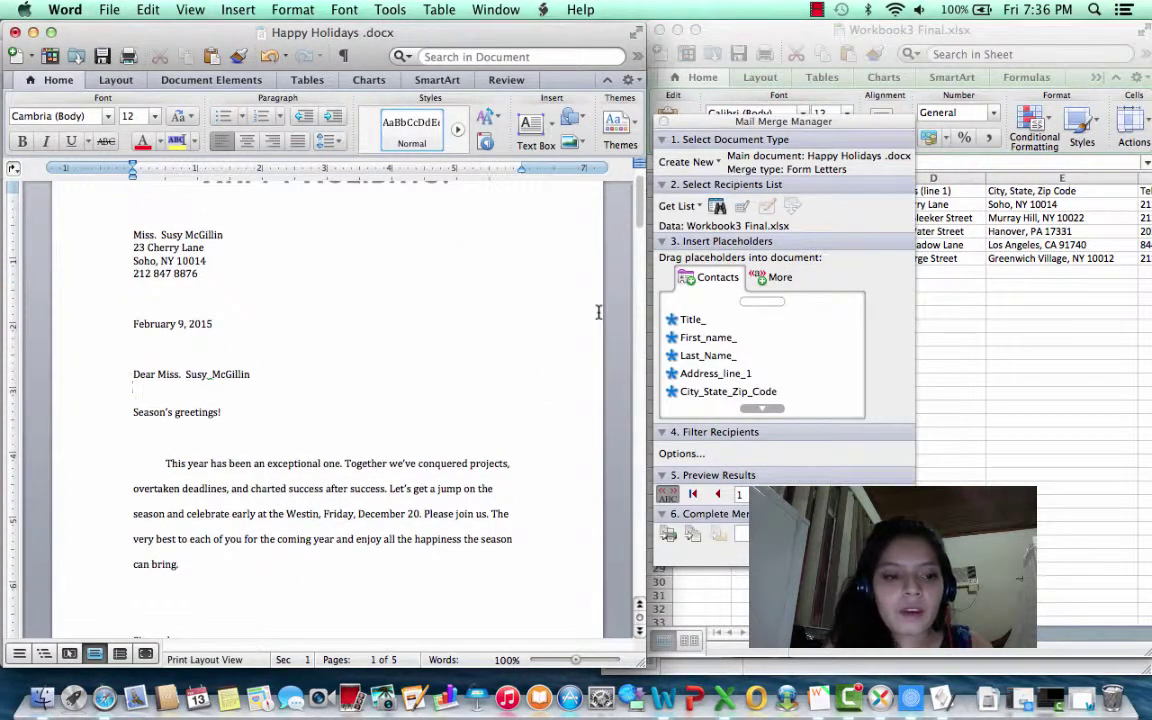
scroll(598, 312, "down", 1)
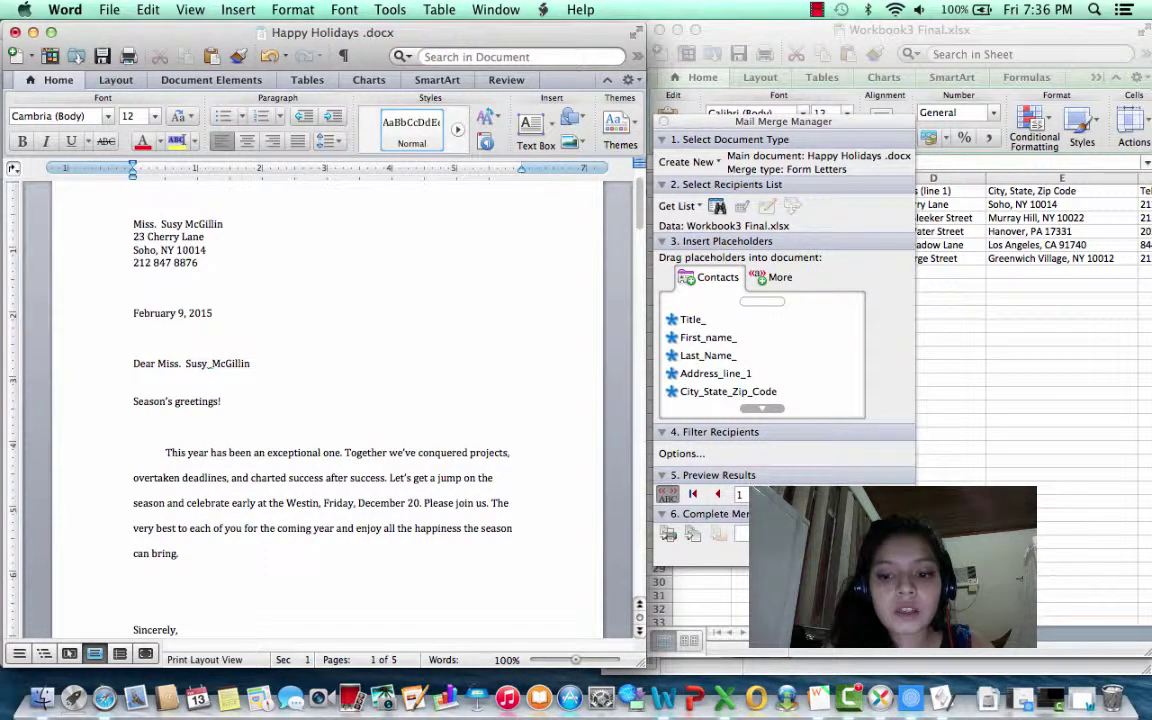
left_click(762, 494)
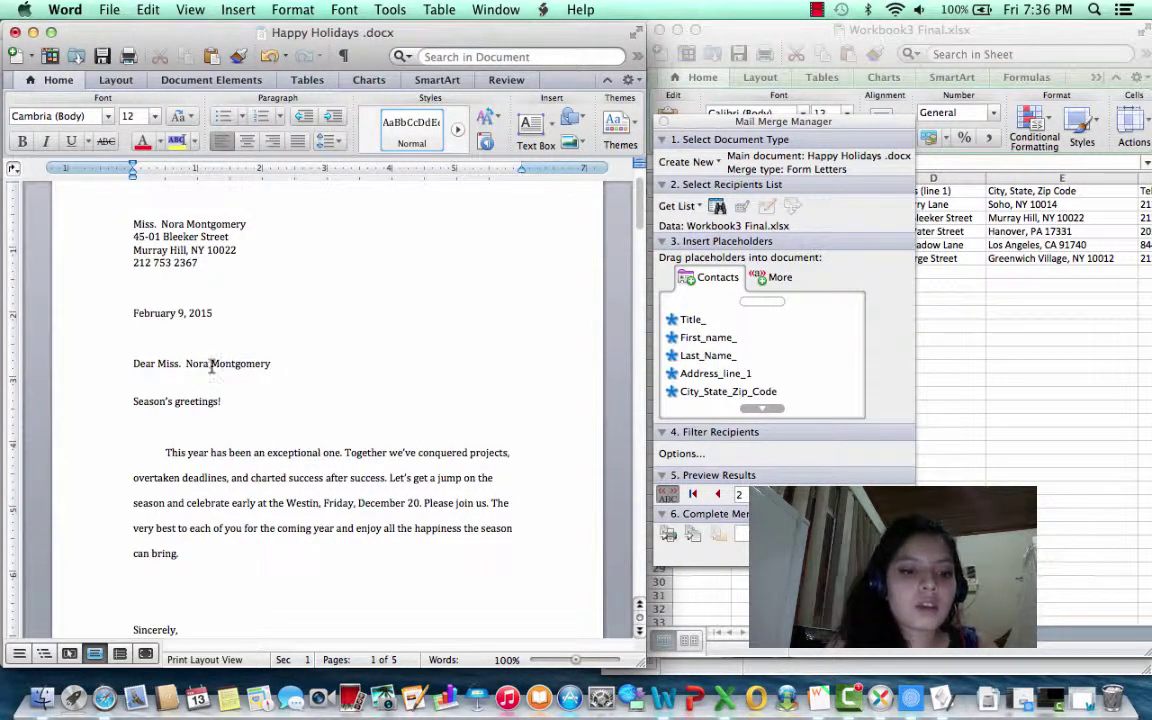
left_click(330, 367)
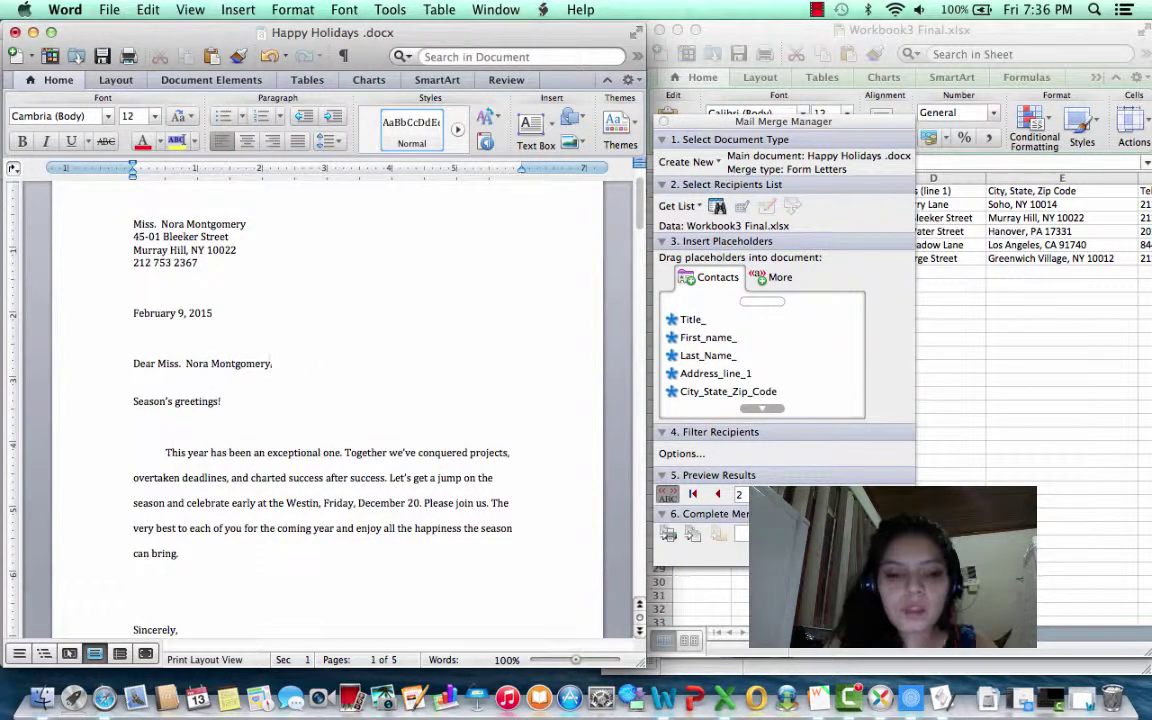
Check the previewed letter, return to the first recipient's record and merge the letters to a new document
scroll(378, 410, "down", 5)
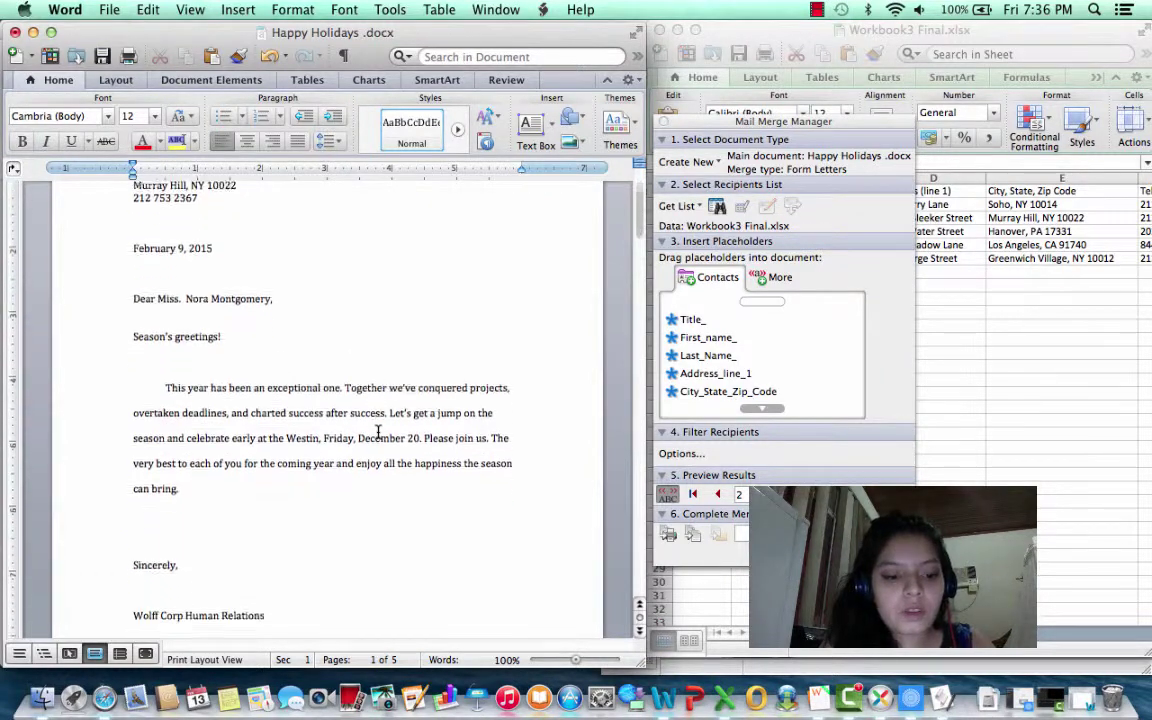
scroll(378, 420, "up", 3)
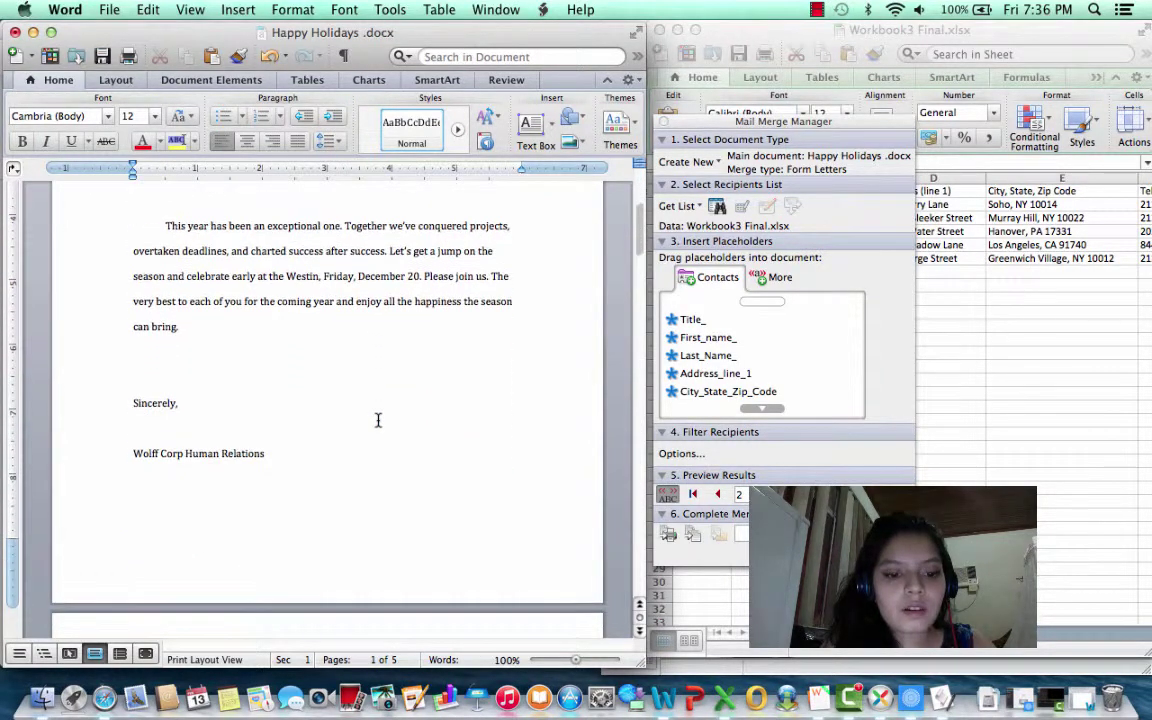
scroll(419, 400, "up", 4)
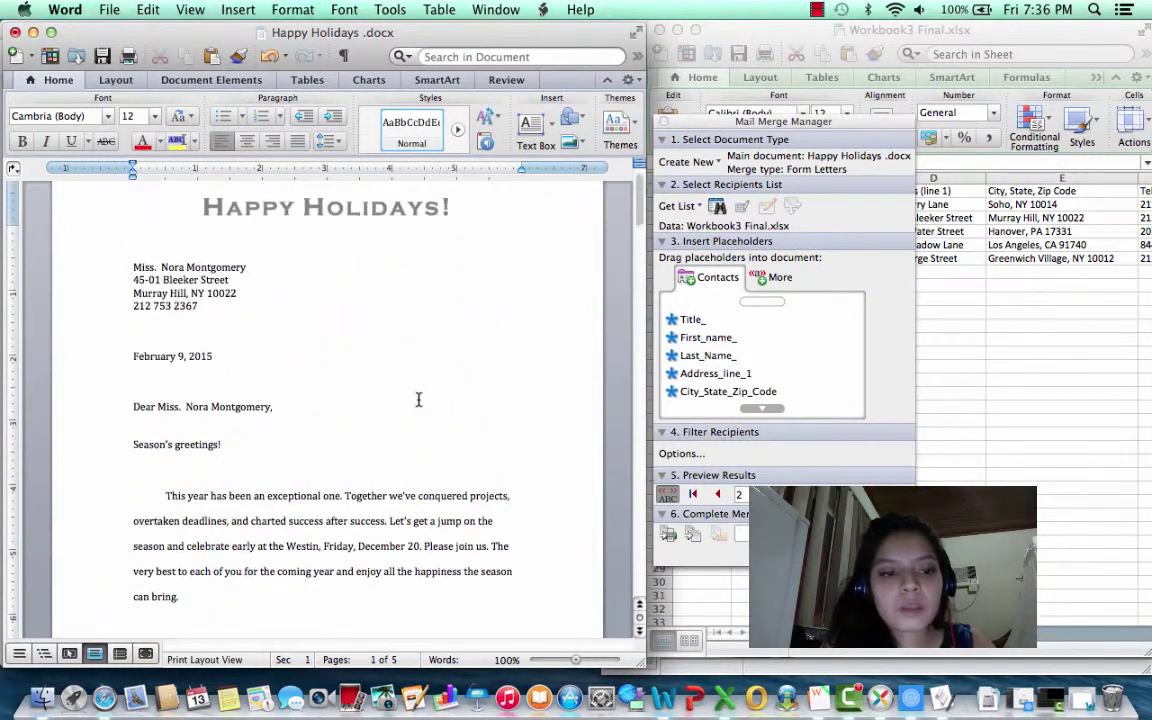
scroll(419, 400, "up", 1)
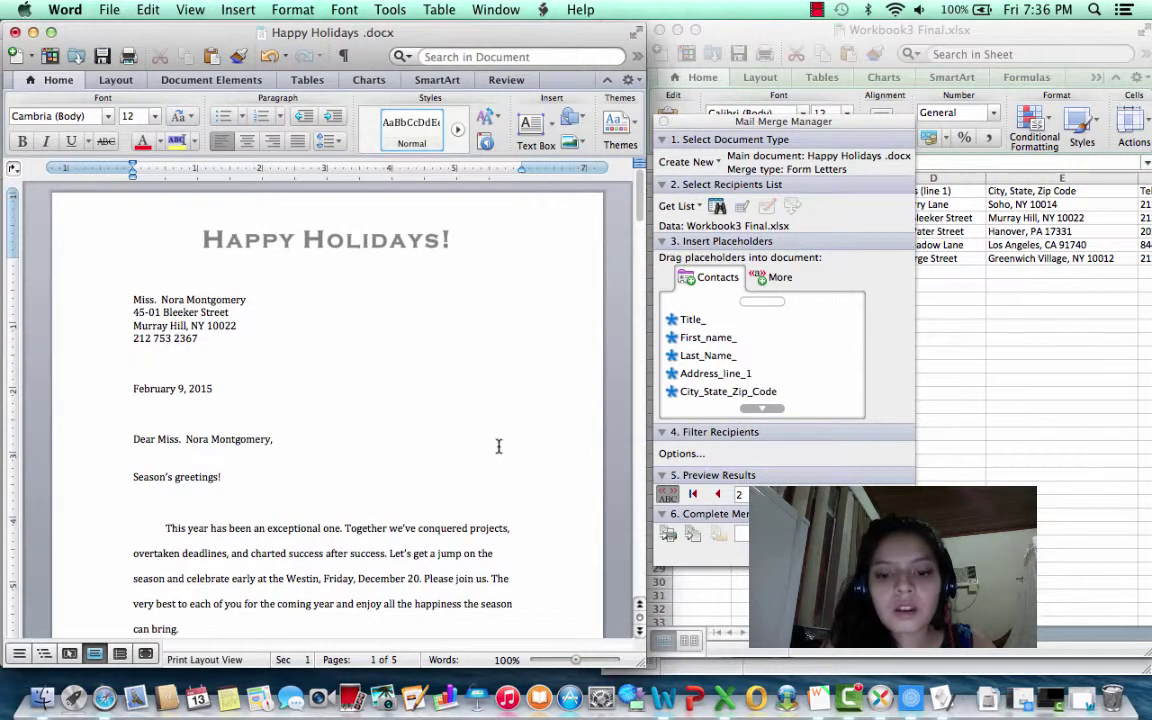
scroll(498, 446, "down", 1)
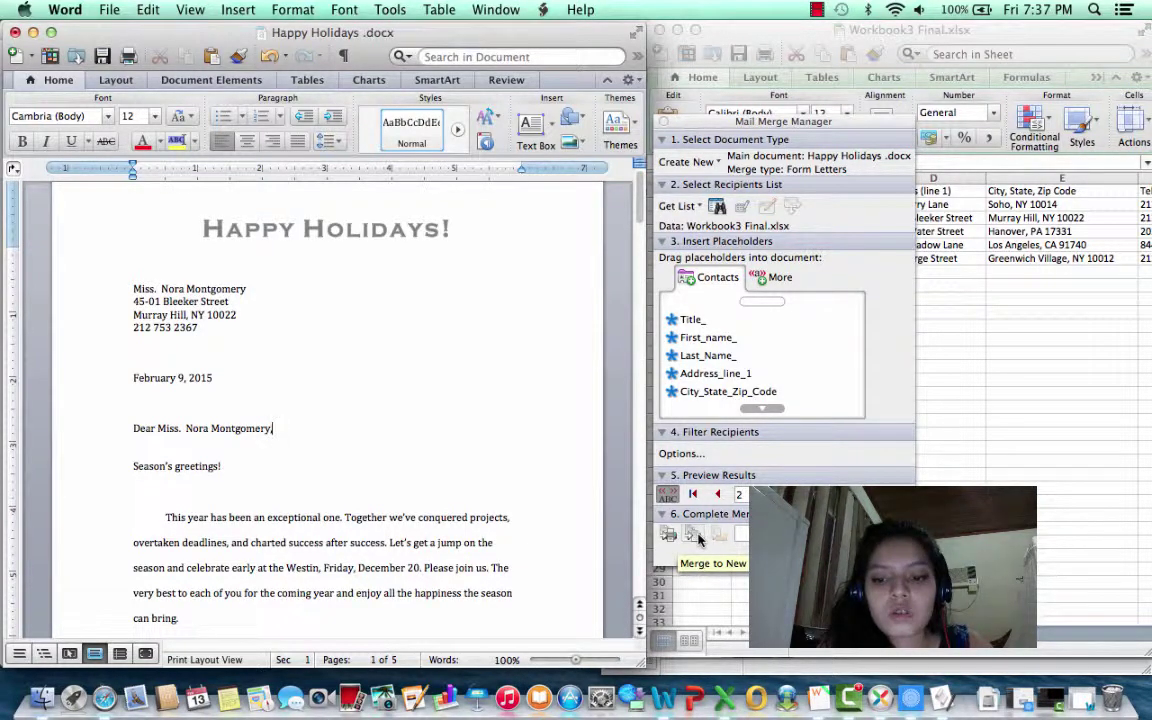
left_click(717, 494)
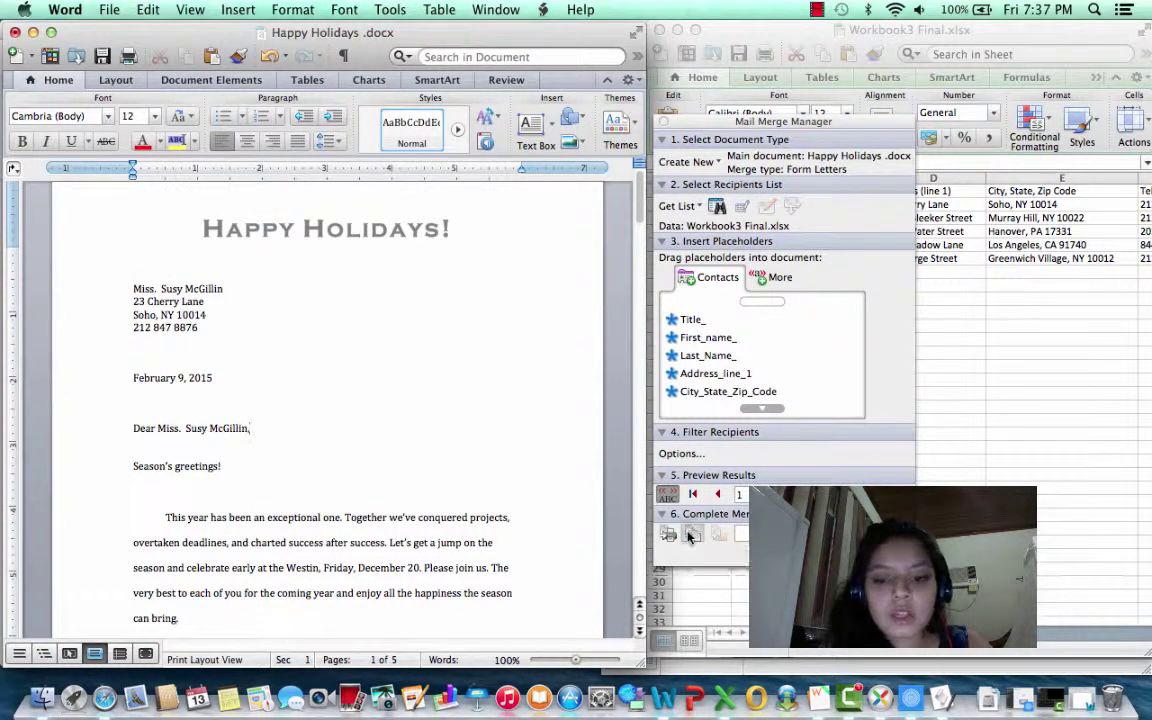
left_click(689, 537)
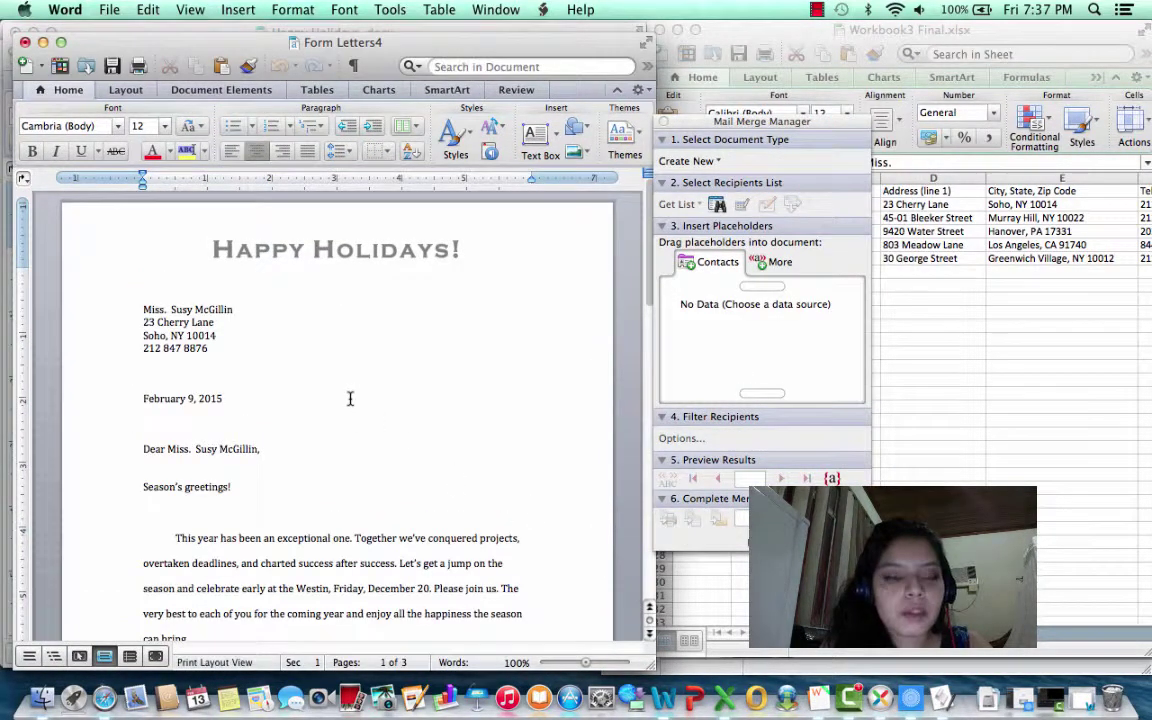
Look over the first letter in the merged document and move the Mail Merge Manager clear of the Workbook3 Final sheet
scroll(352, 392, "down", 3)
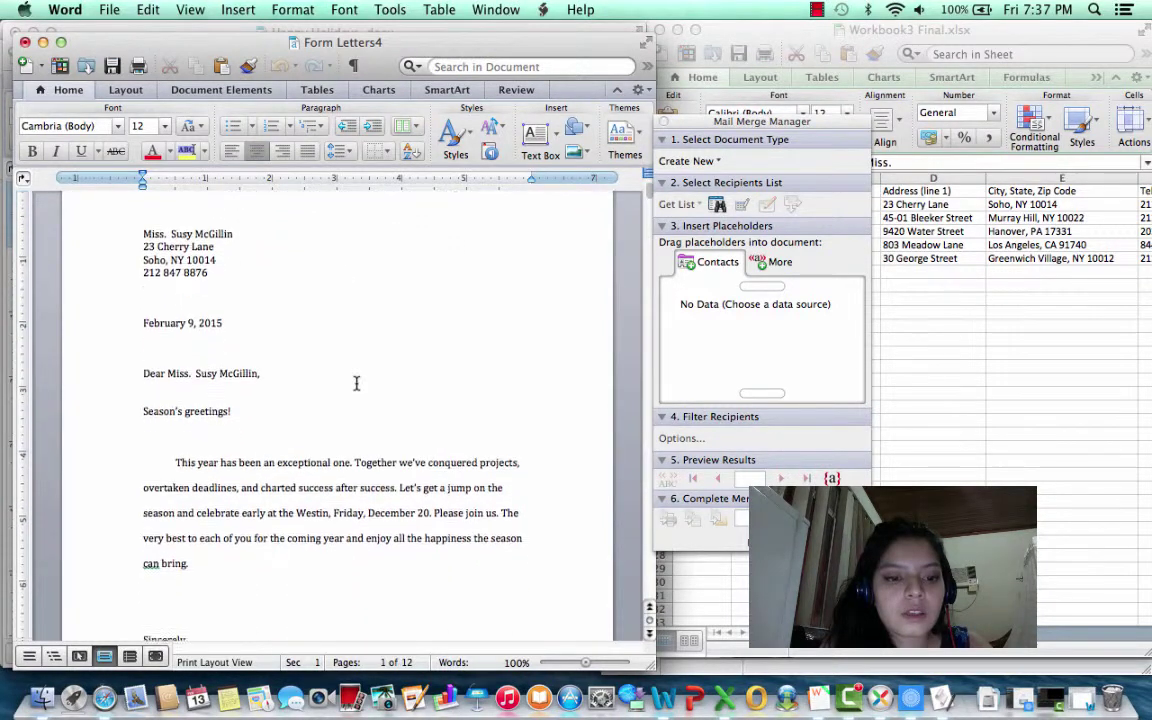
scroll(355, 383, "down", 1)
scroll(355, 383, "up", 3)
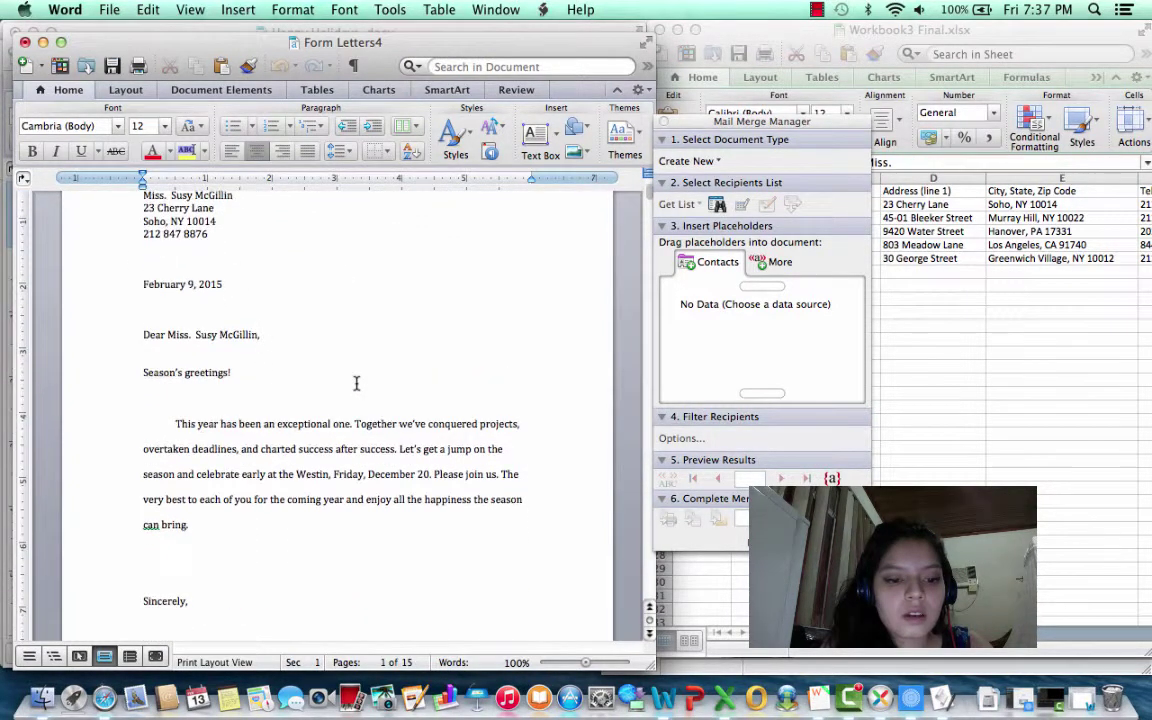
scroll(355, 383, "down", 4)
scroll(355, 383, "down", 1)
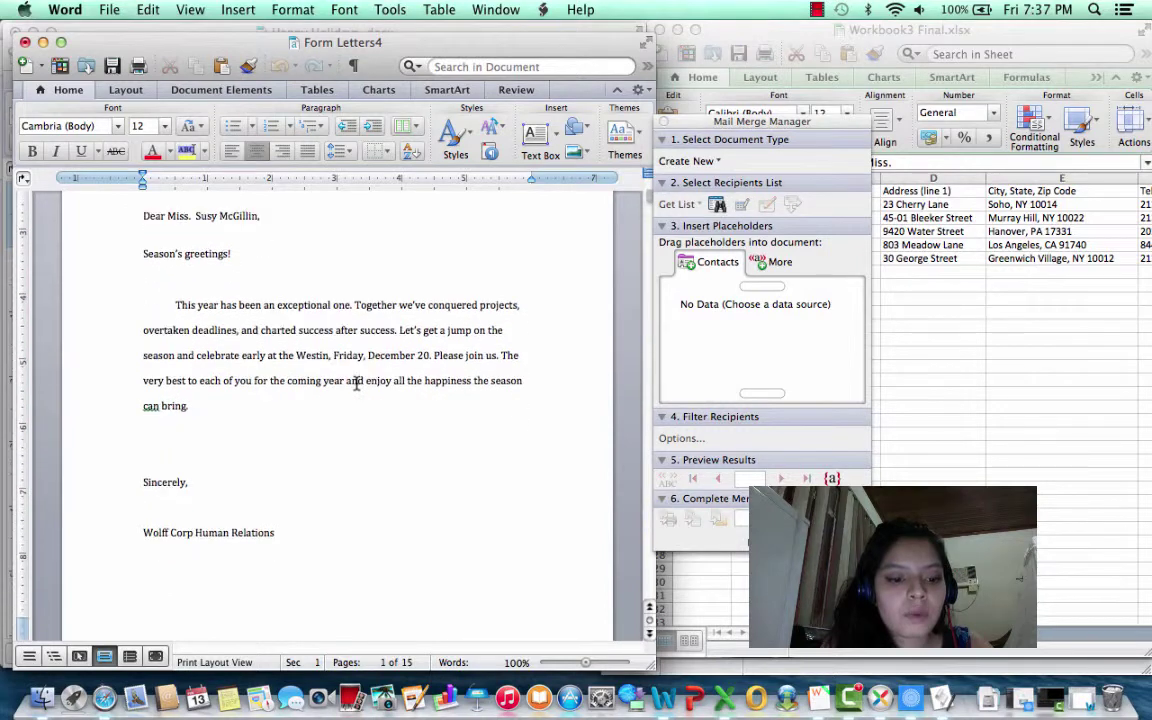
scroll(355, 383, "down", 2)
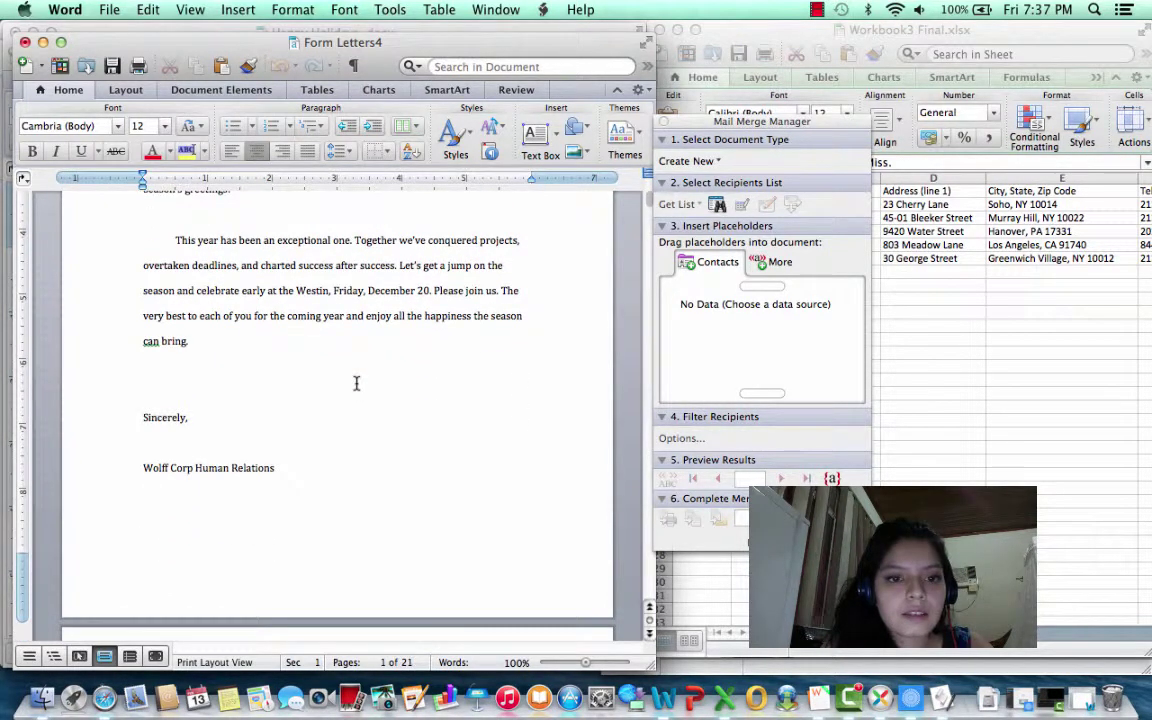
scroll(355, 383, "up", 3)
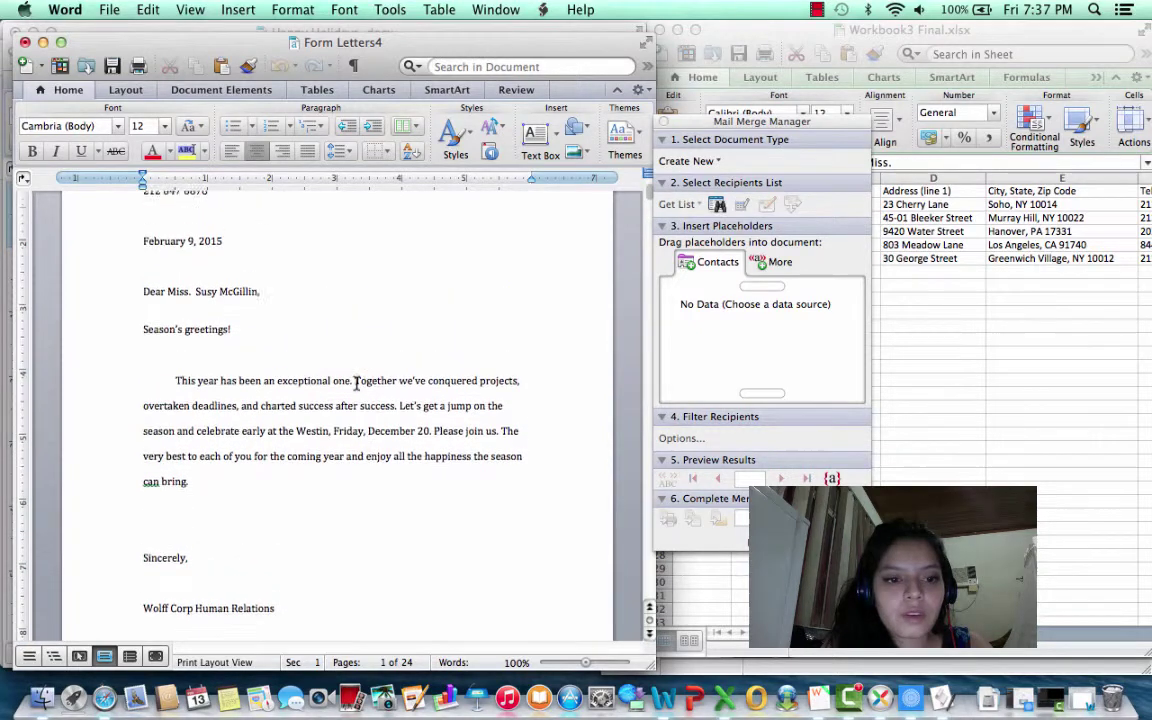
scroll(355, 383, "up", 4)
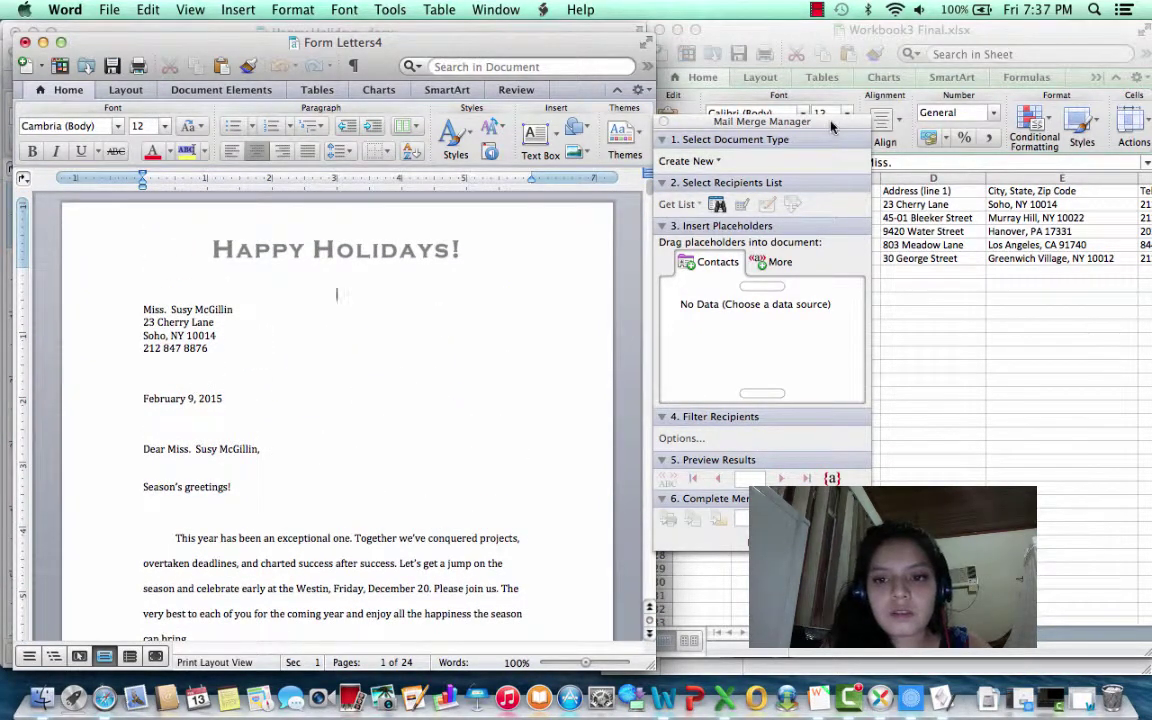
left_click_drag(822, 125, 607, 127)
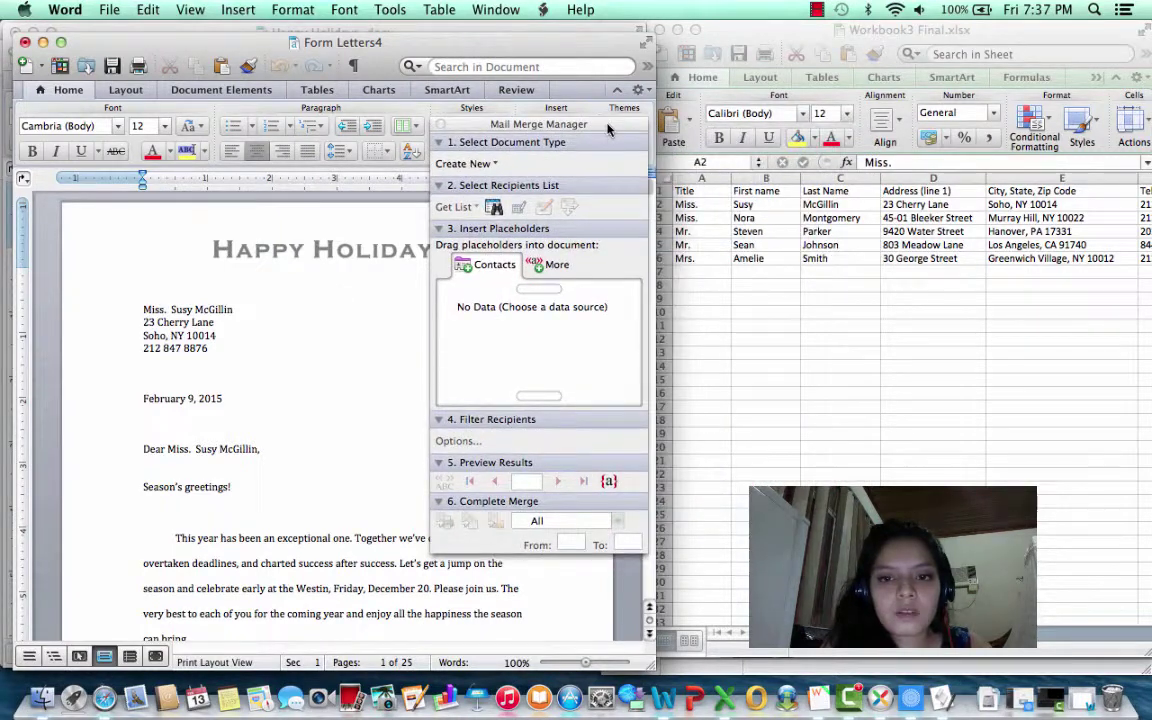
Choose Labels as the merge document type for the merged letters and look through the available label product brands
left_click(386, 401)
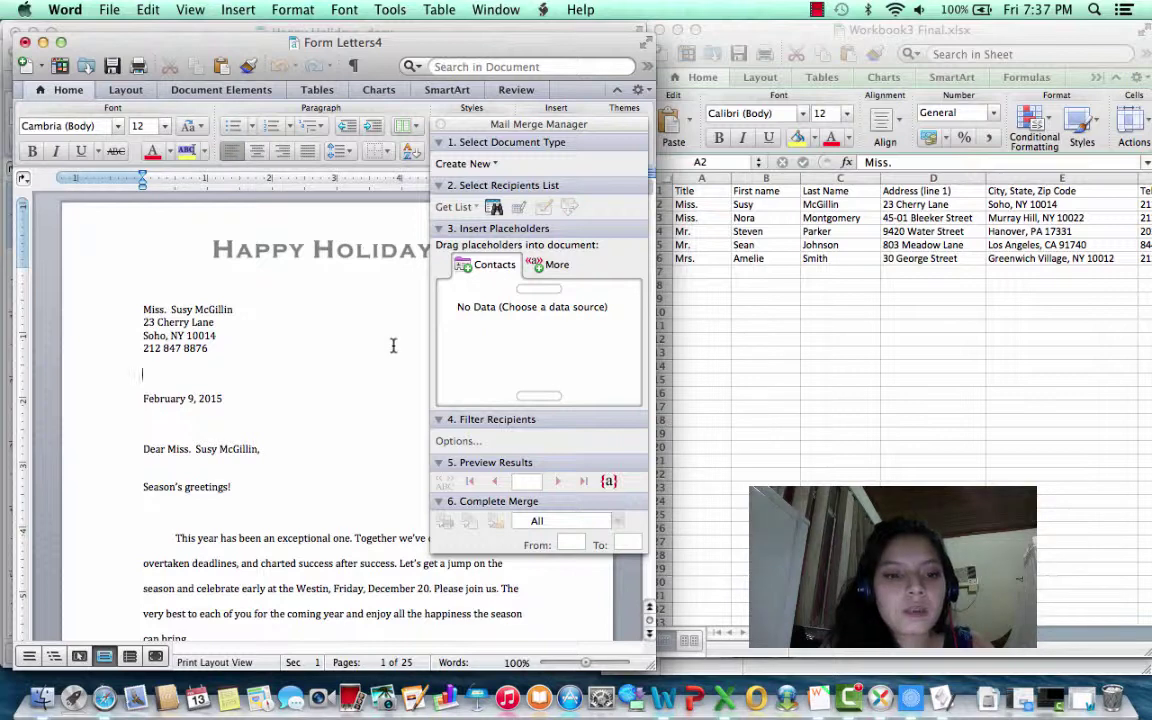
left_click(492, 166)
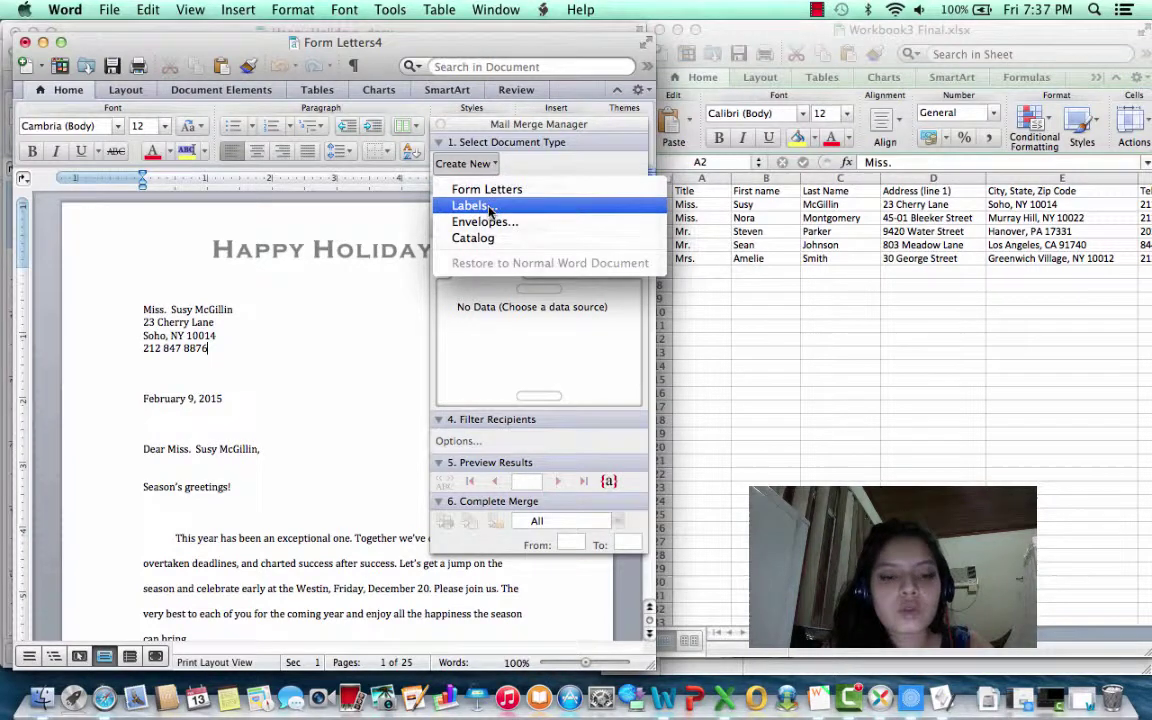
left_click(489, 206)
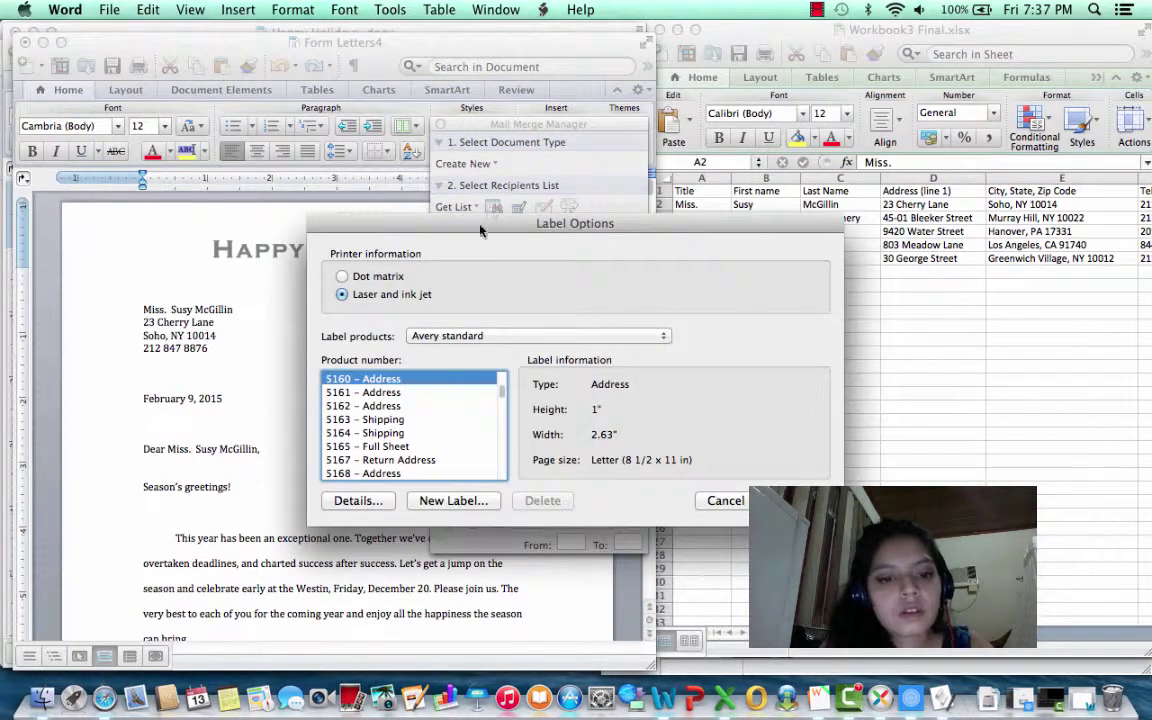
left_click(446, 338)
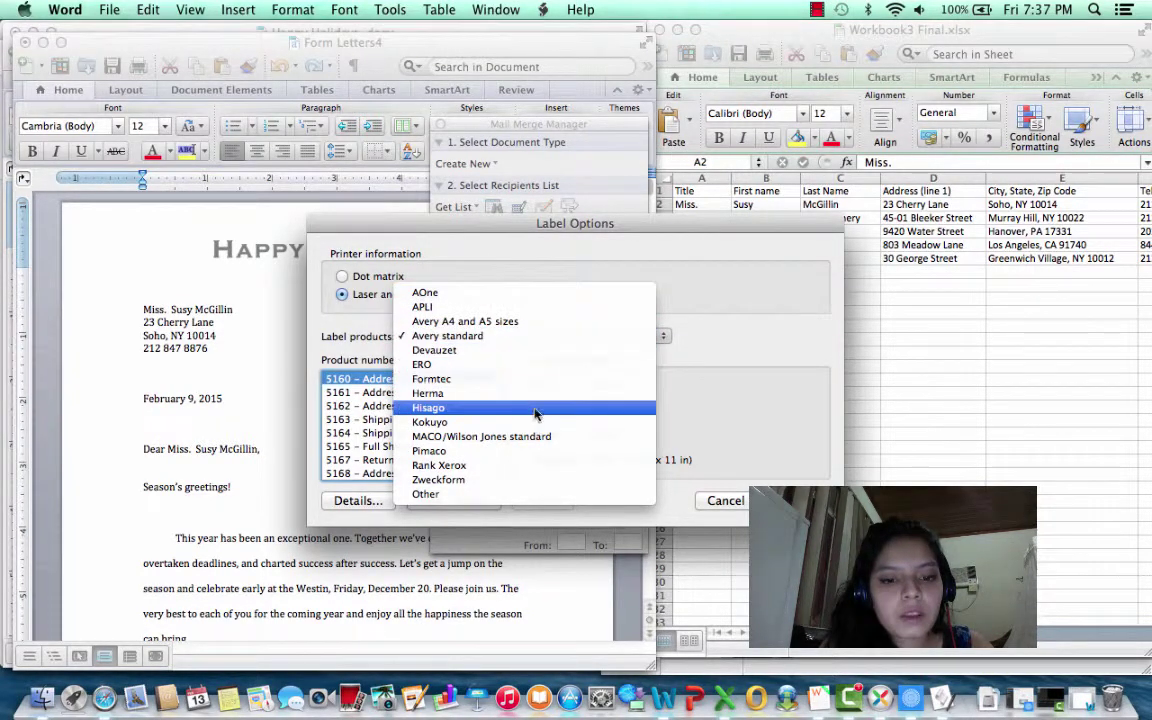
left_click(698, 264)
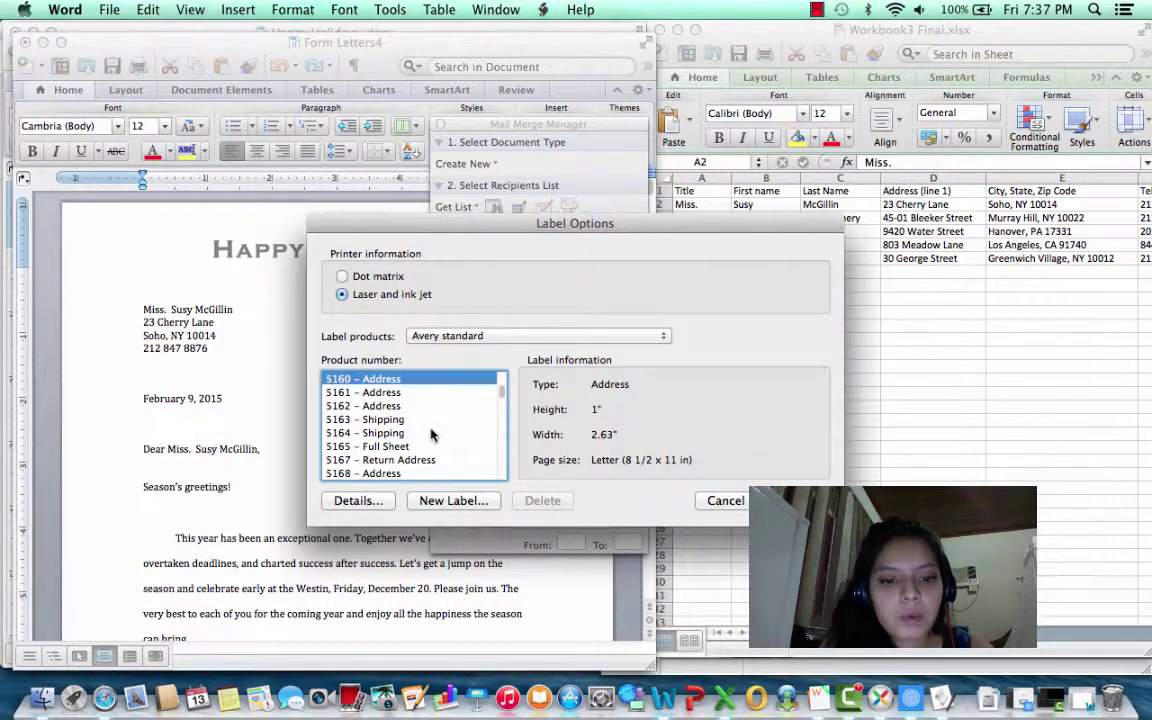
Name a new custom laser label Holidays, discard it and cancel the label options
left_click(453, 500)
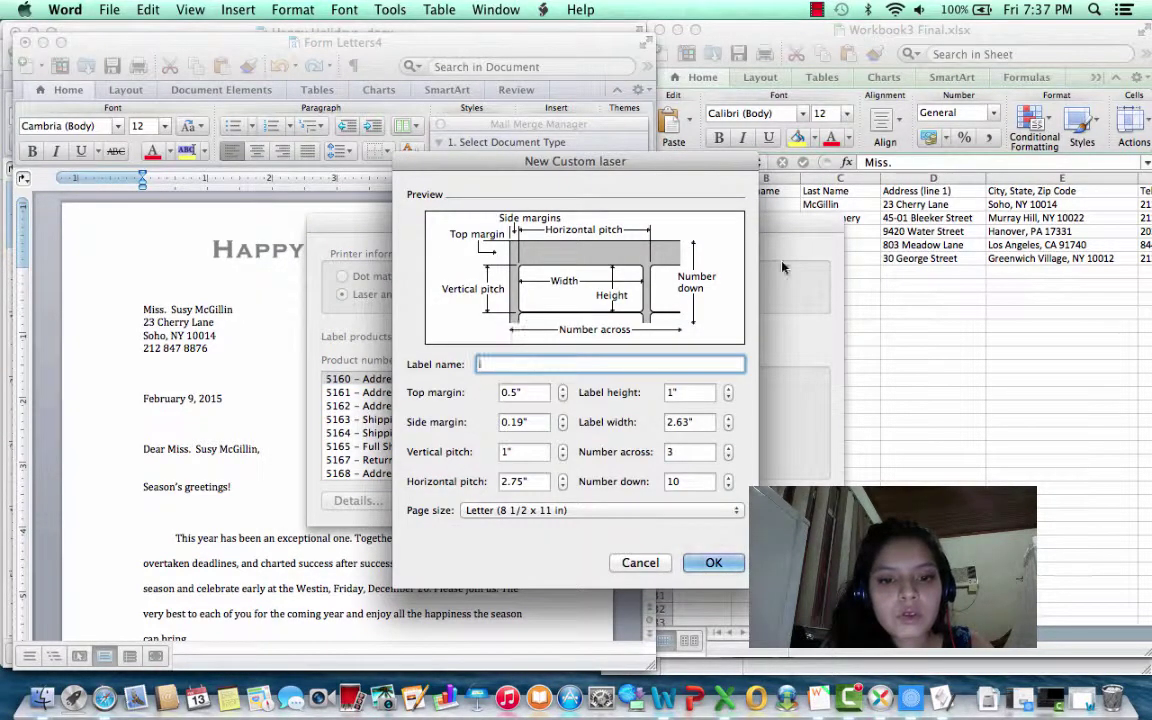
type("Holidays")
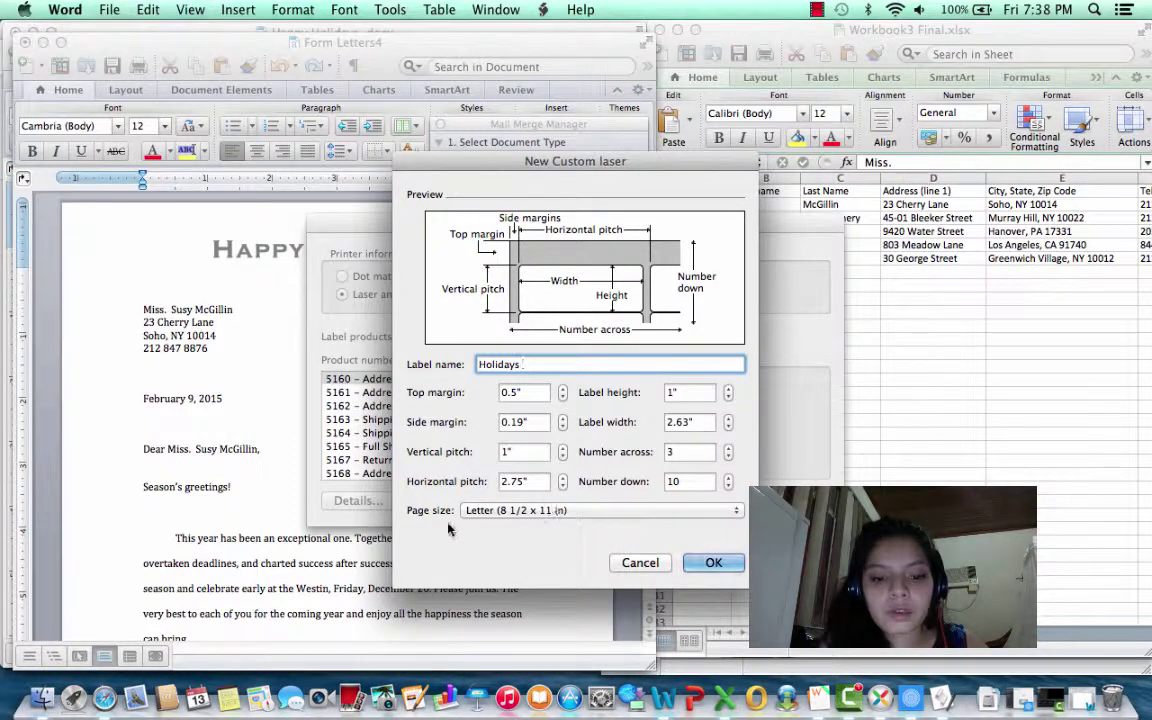
left_click(641, 564)
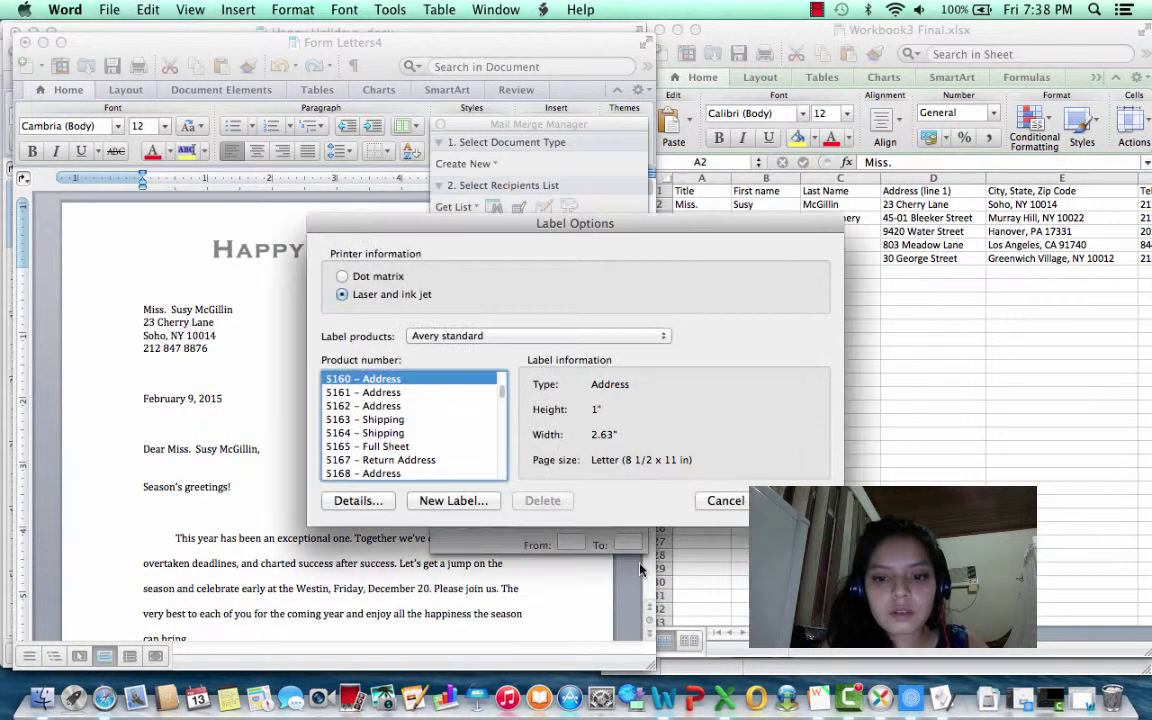
left_click(726, 500)
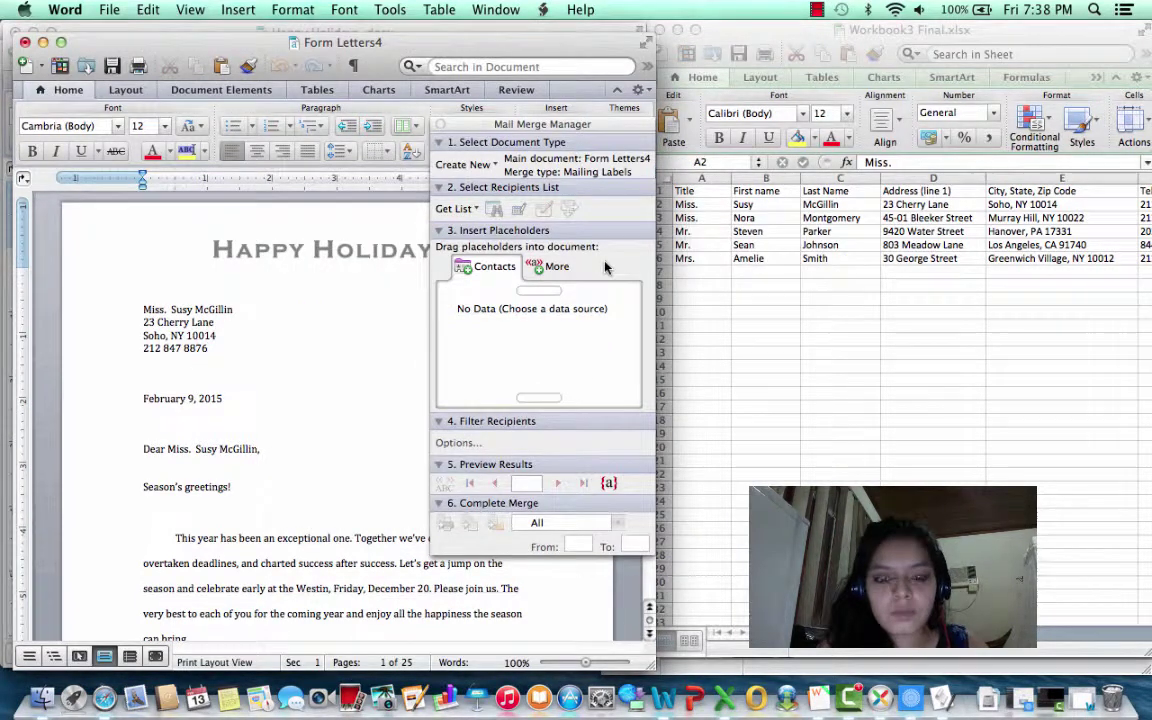
Look over the source options for the recipients list and switch to the Correspondencia presentation in Prezi
left_click(456, 208)
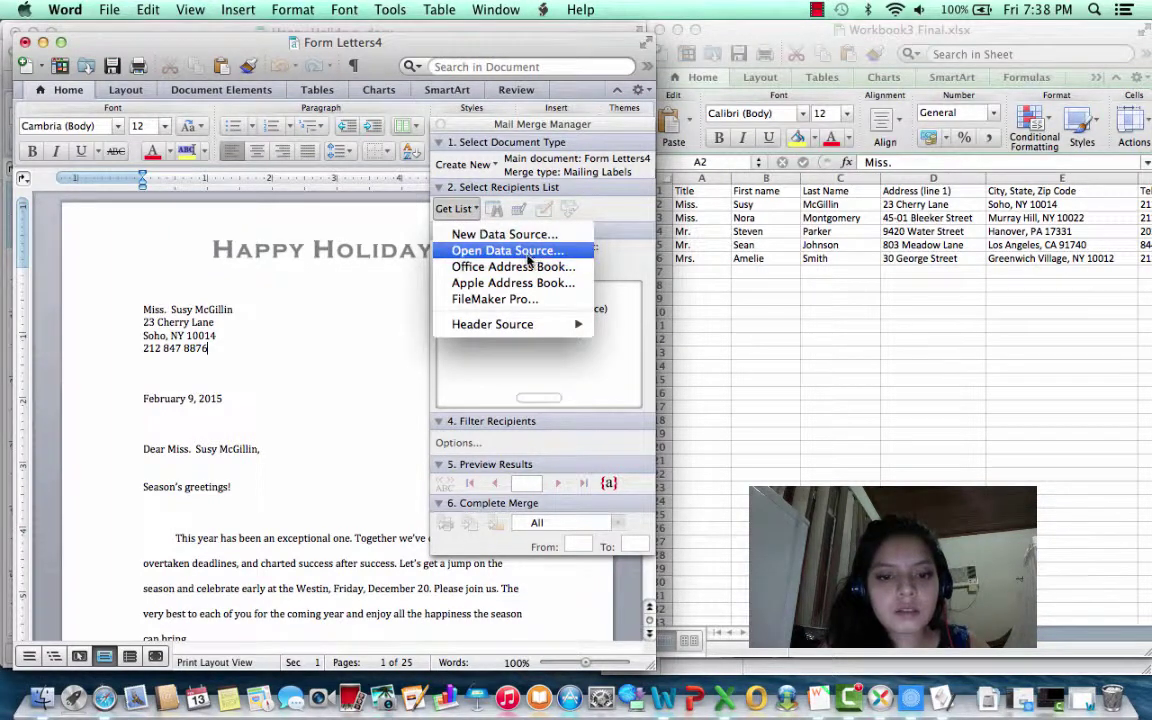
left_click(587, 260)
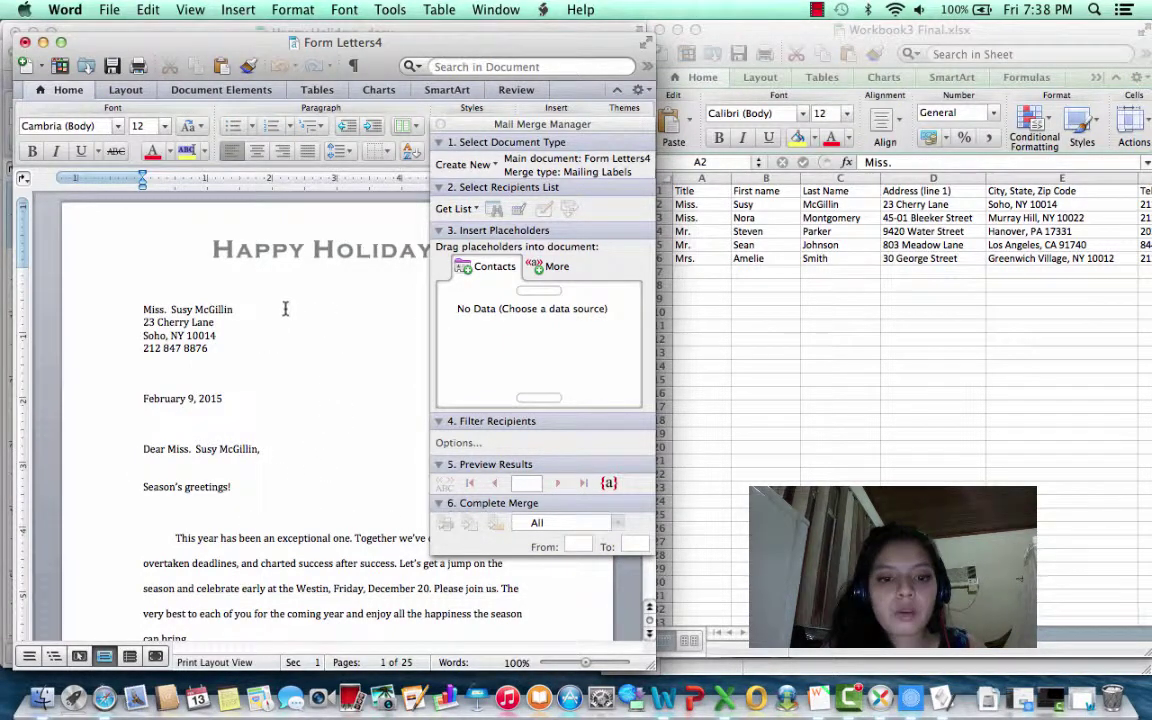
left_click(322, 357)
left_click(316, 463)
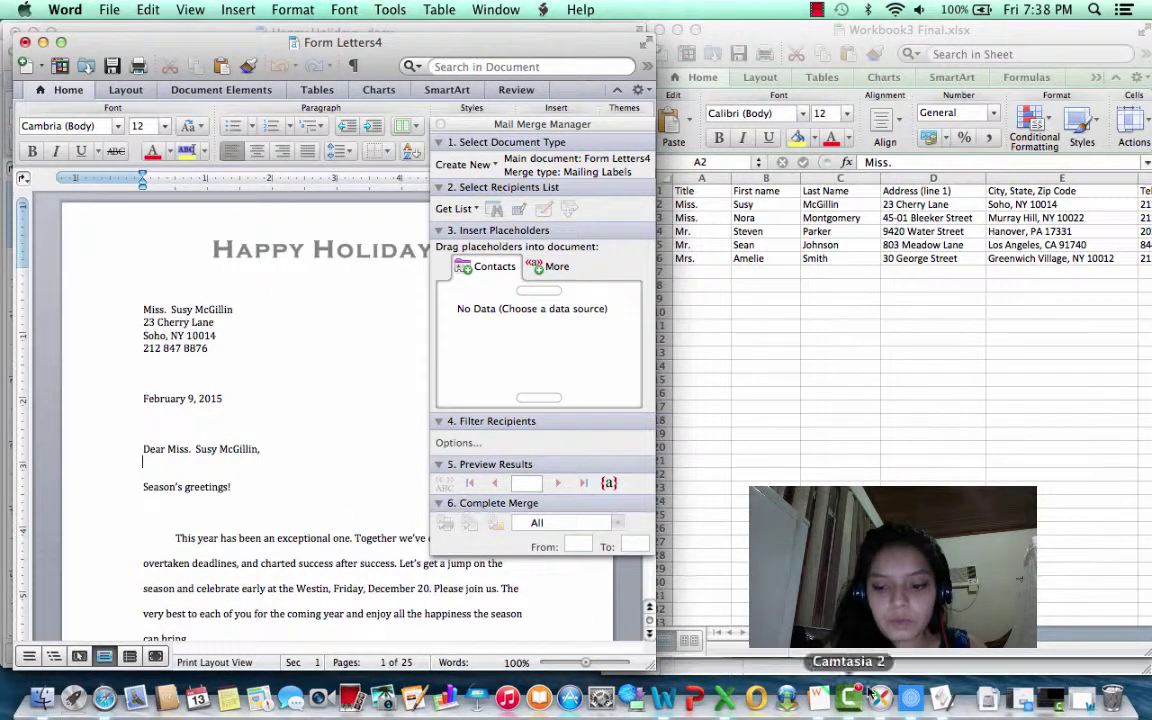
left_click(905, 705)
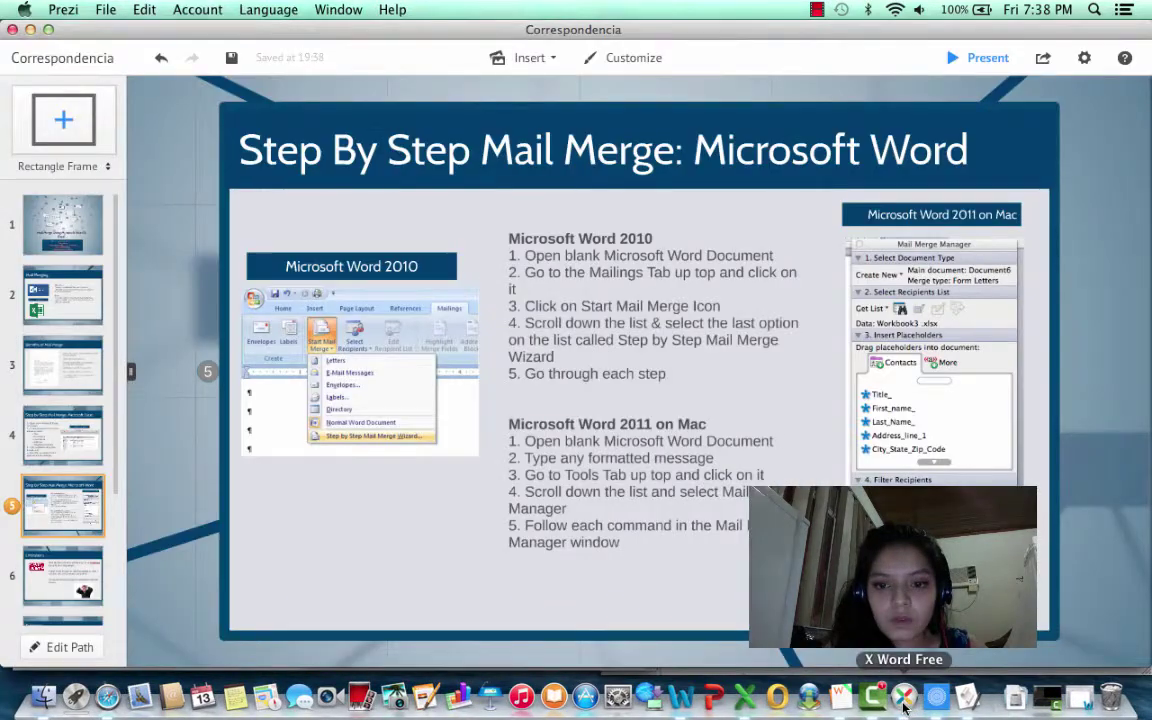